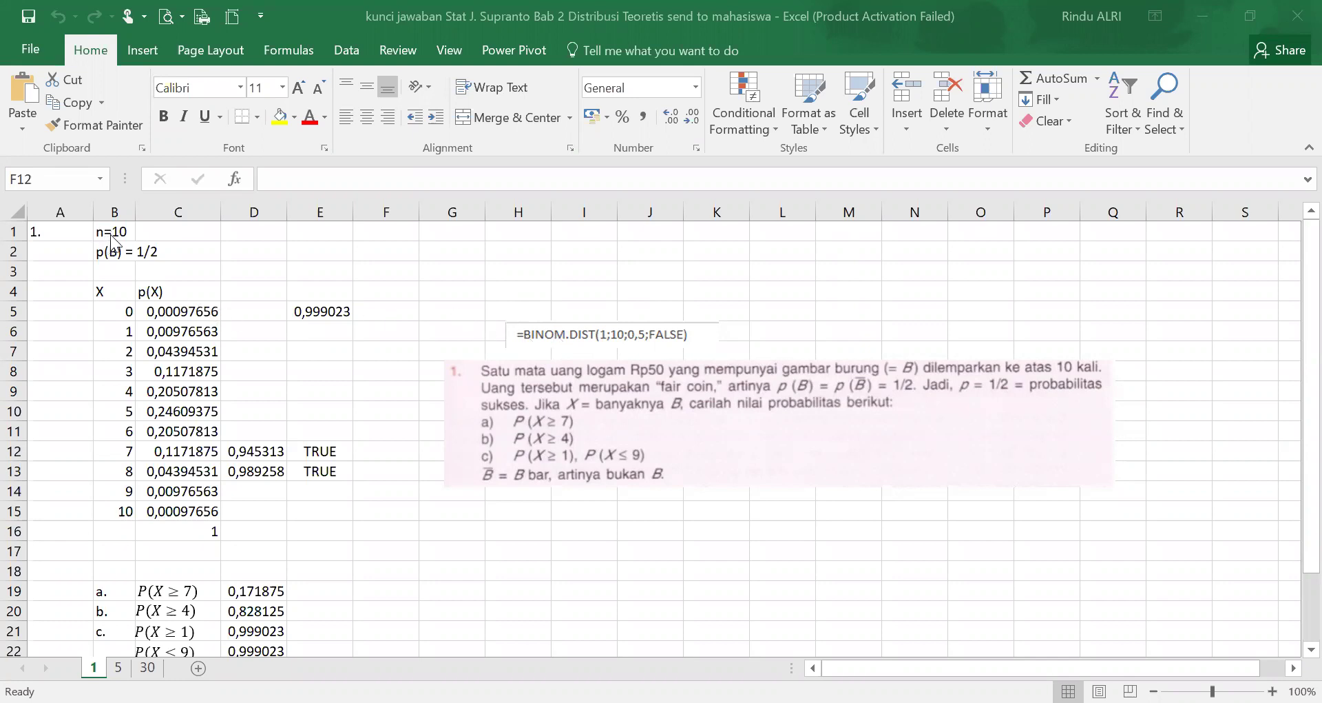
Inspect the X and p(X) table headings and the arguments of the BINOM.DIST formula in C5.
key(alt+Tab)
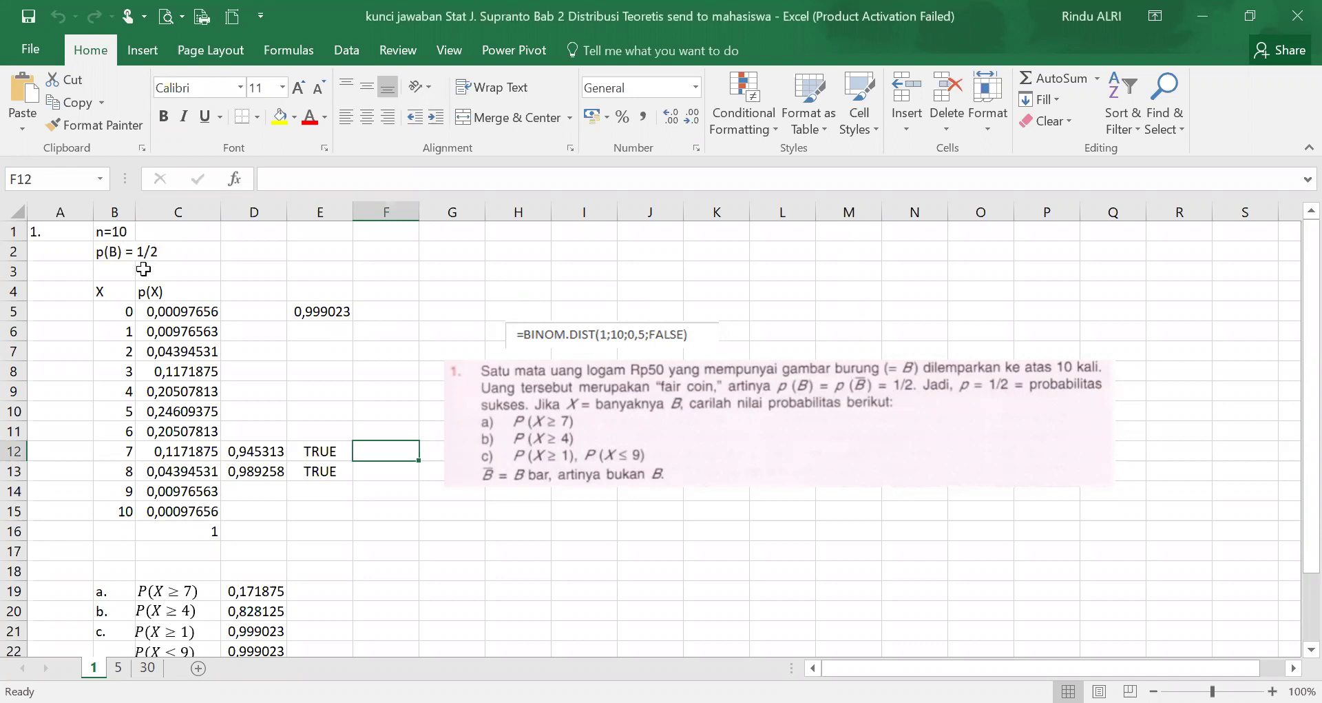
click(114, 231)
click(113, 291)
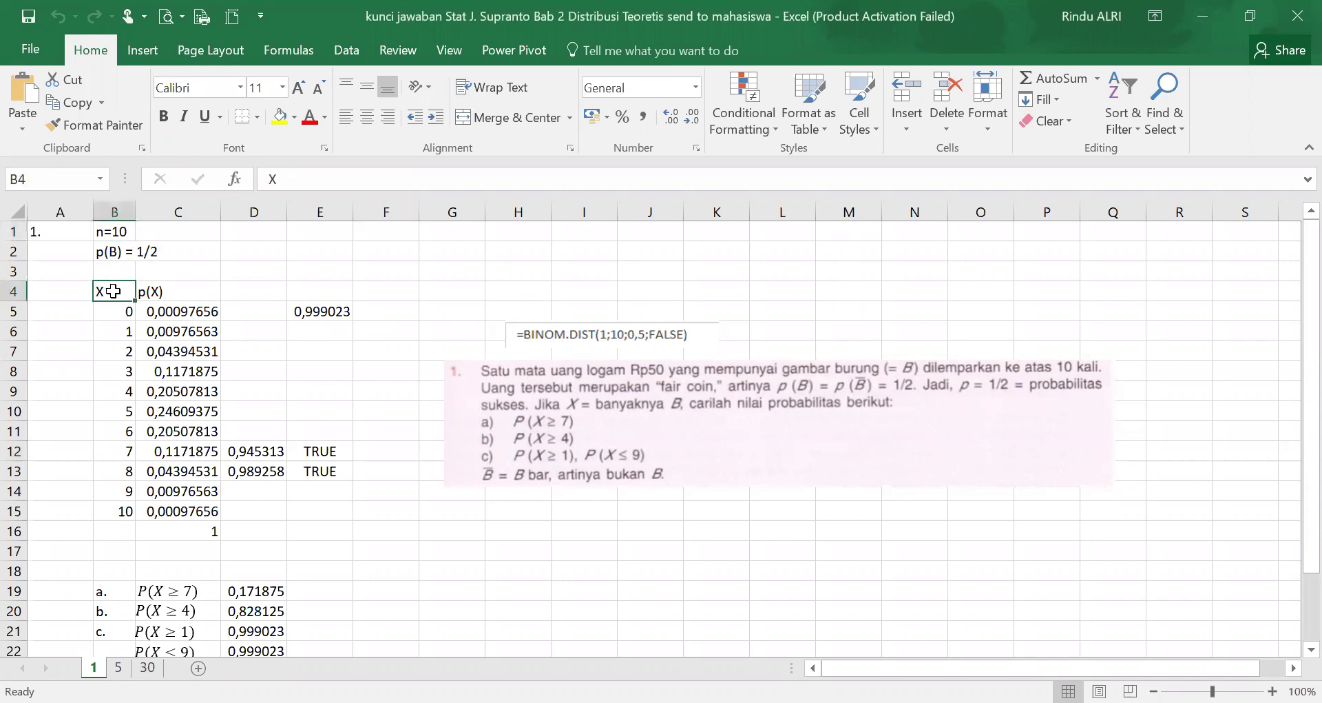
click(168, 295)
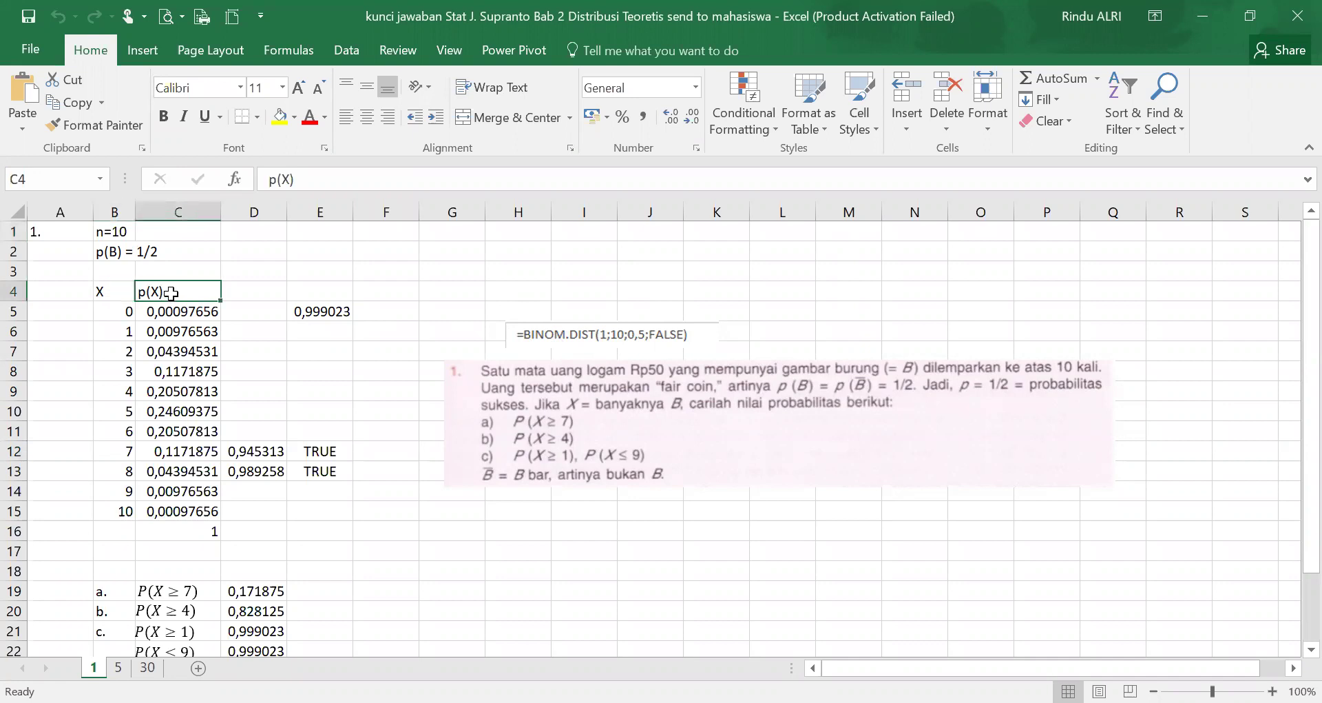
click(174, 313)
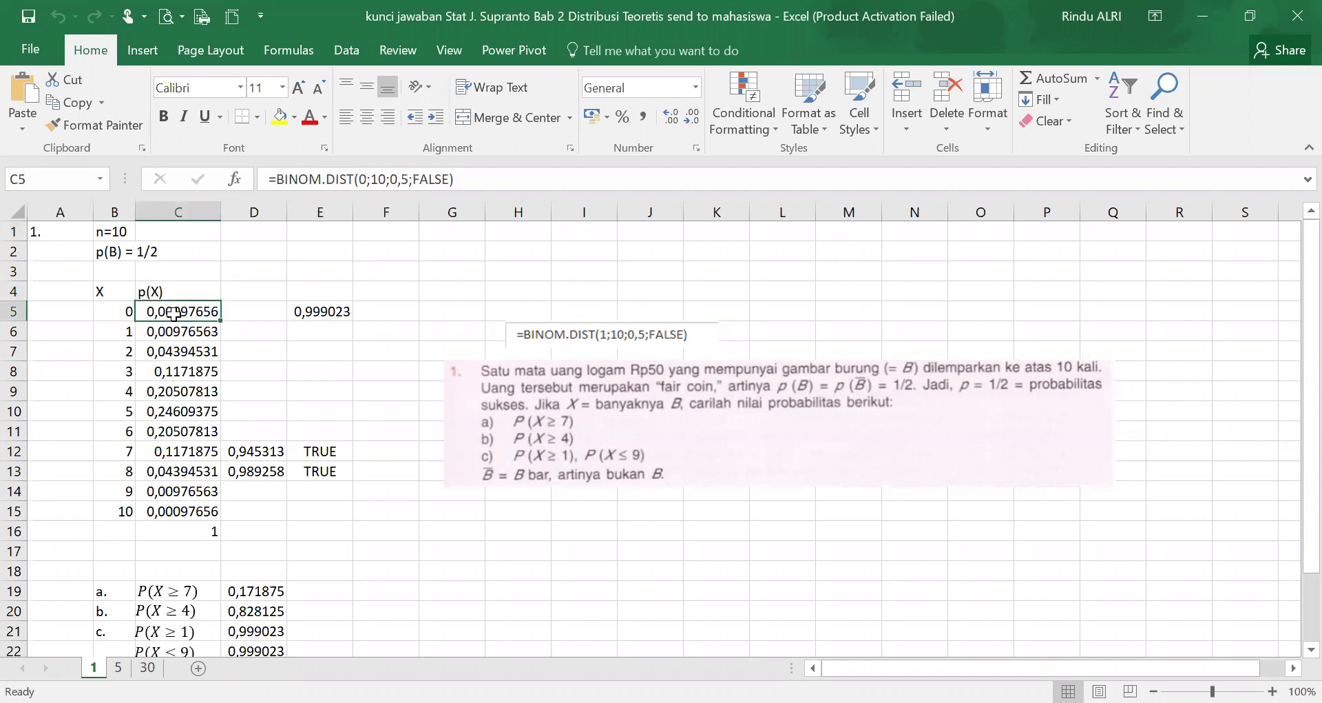
click(378, 179)
click(378, 179)
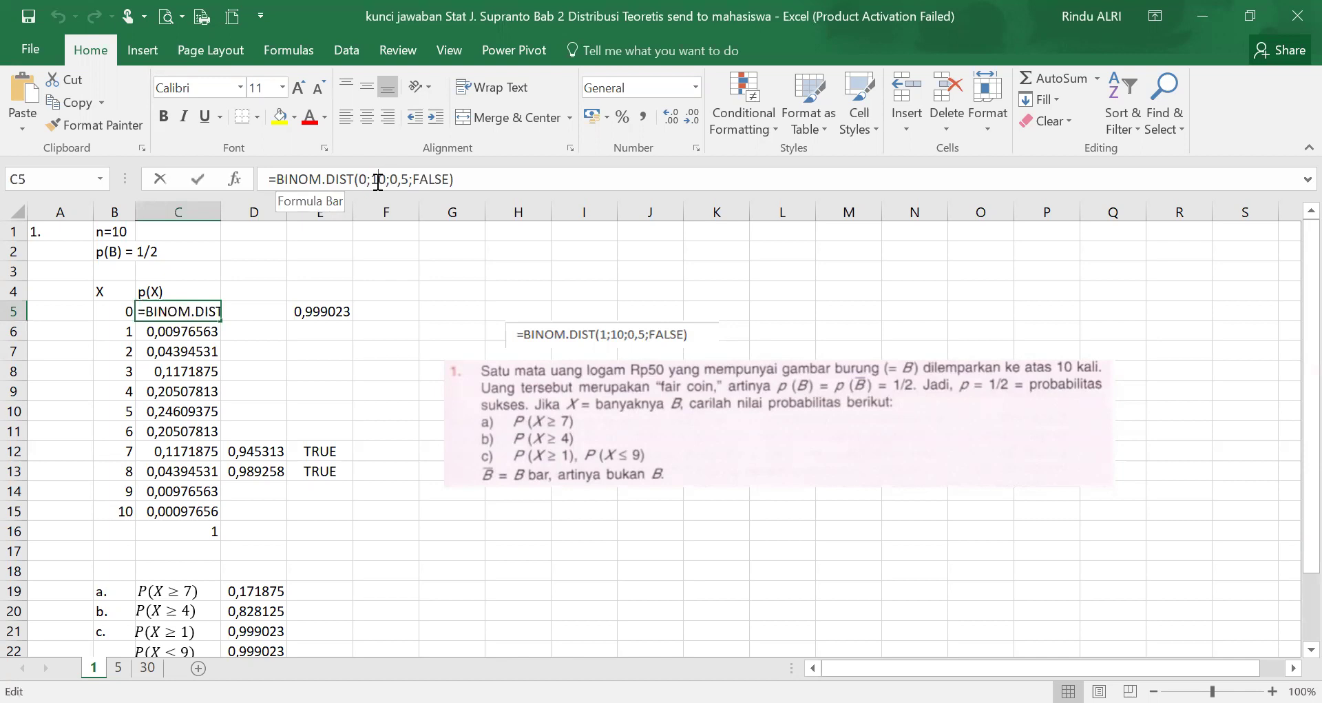
click(381, 215)
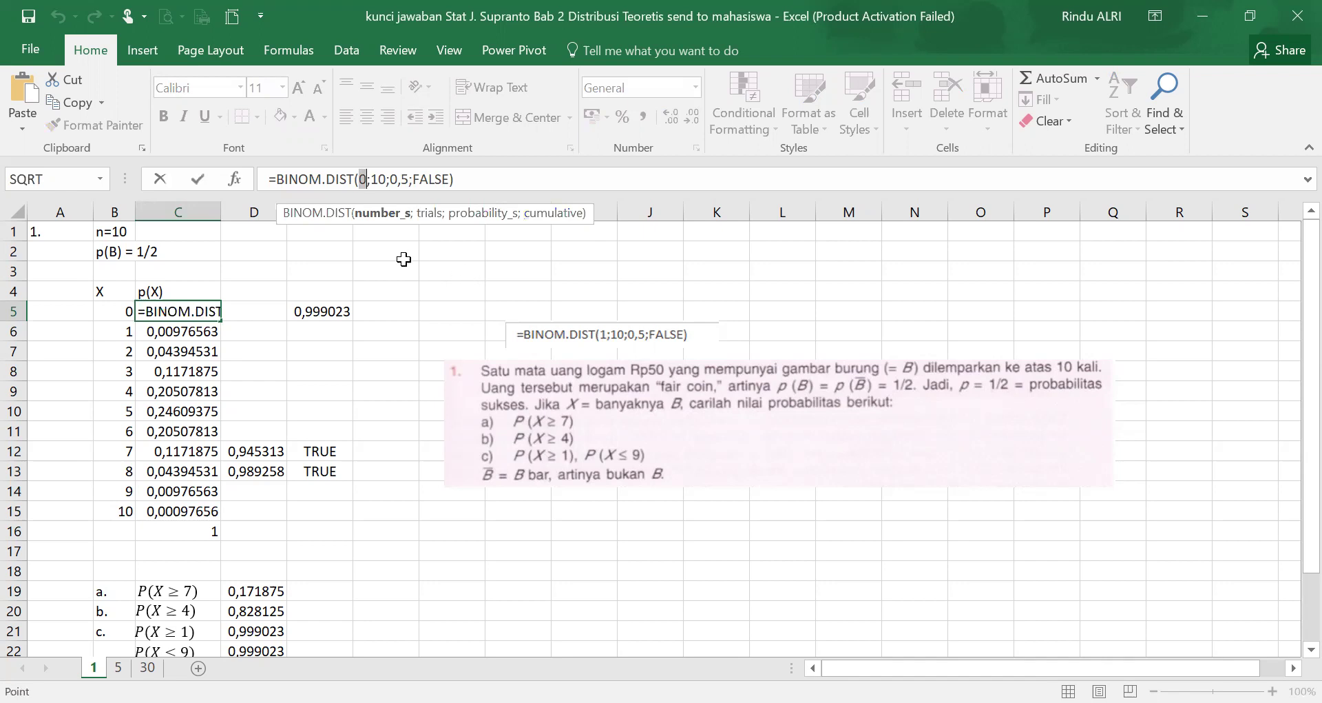
Restore the number_s argument of the BINOM.DIST formula in C5 to 0.
click(370, 349)
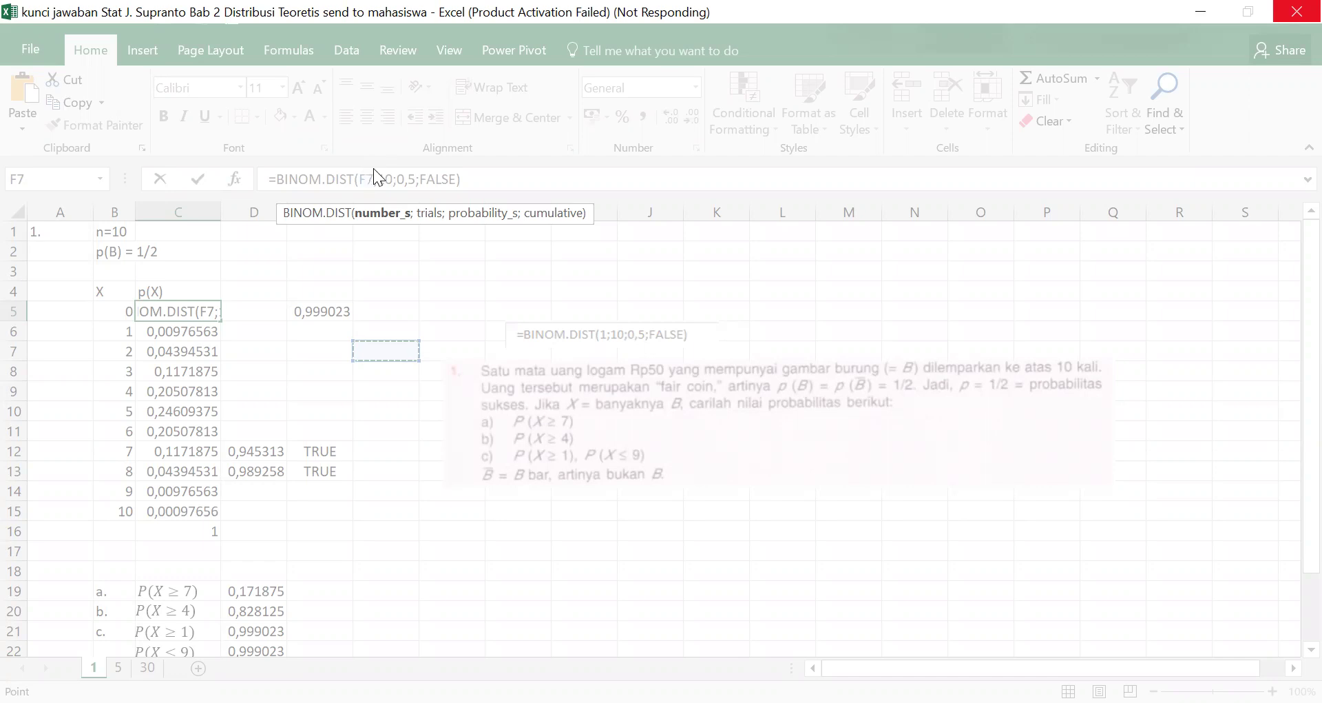
text(0)
key(BackSpace)
key(BackSpace)
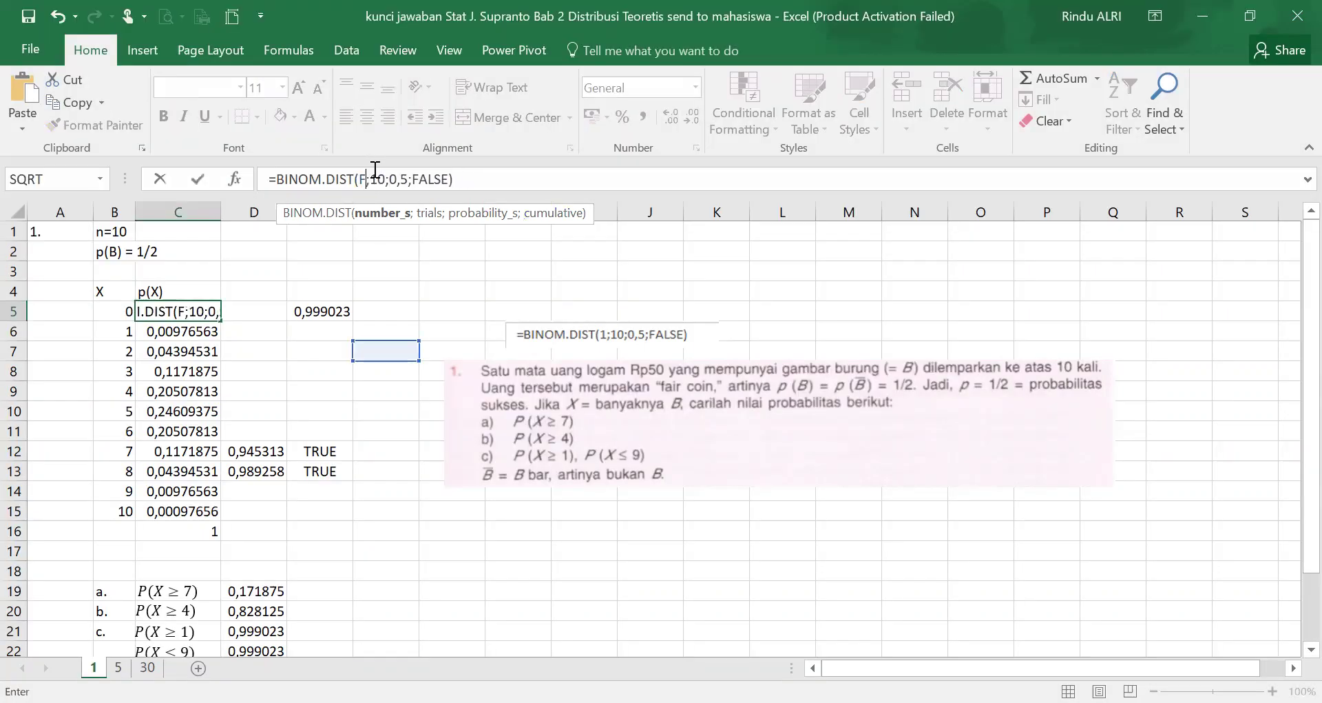
key(BackSpace)
text(0)
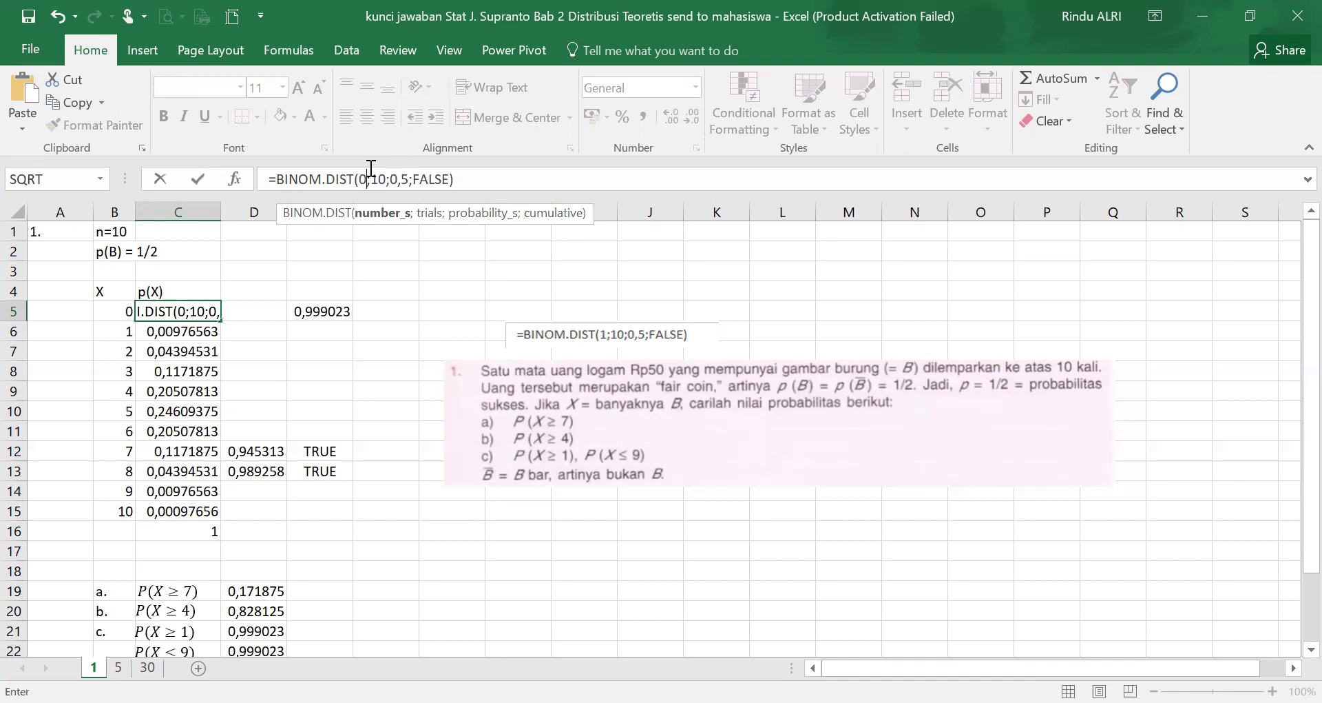
key(Return)
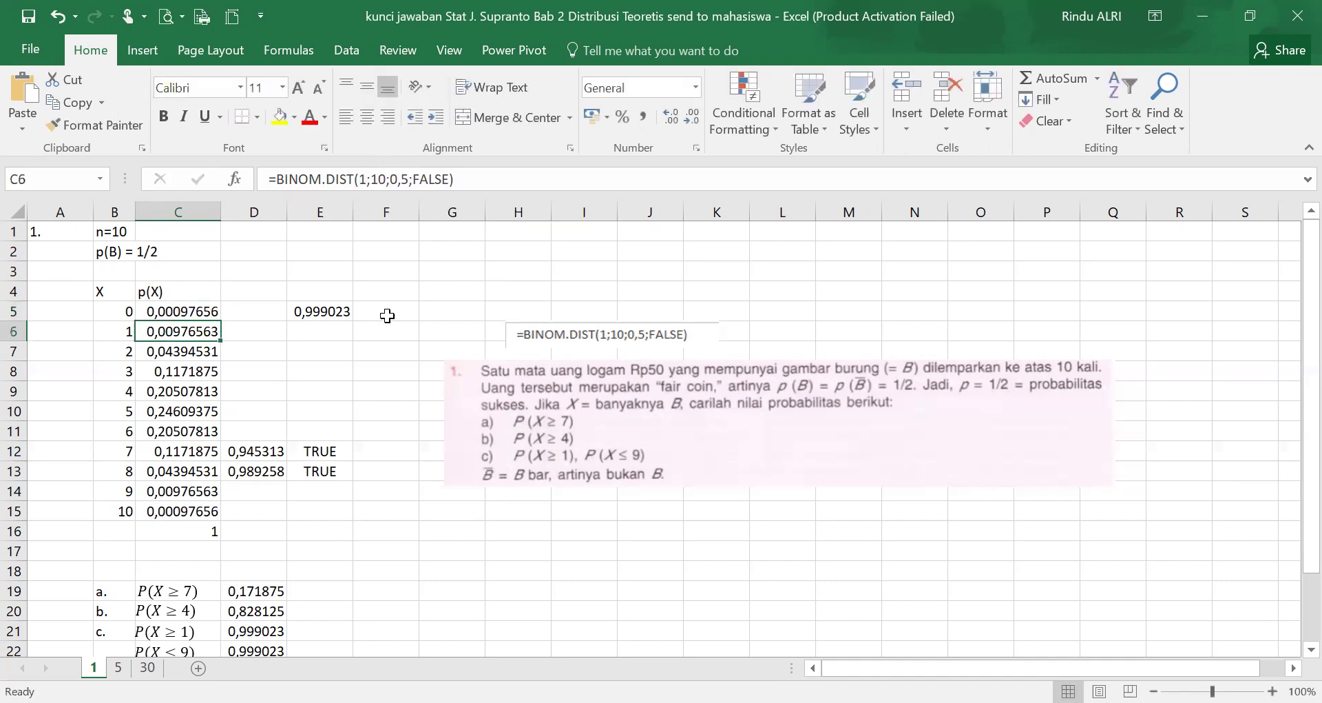
click(387, 315)
click(389, 371)
click(121, 371)
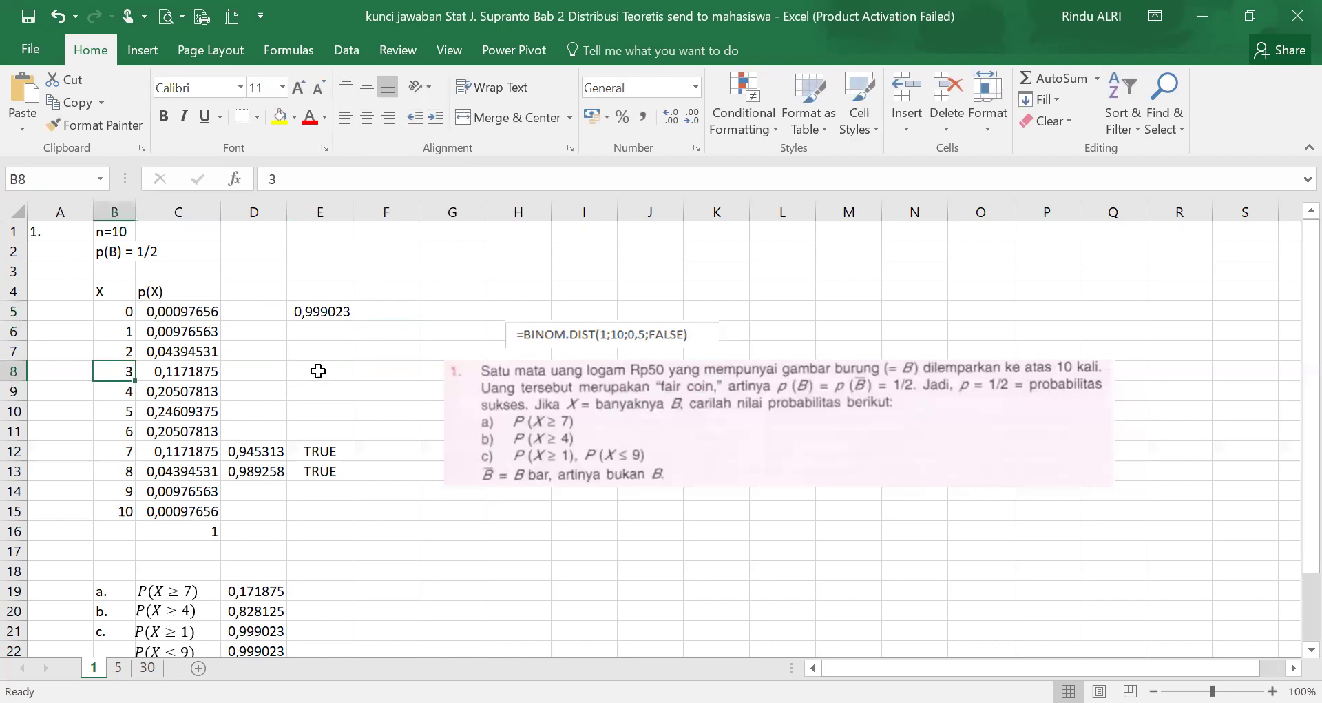
click(266, 372)
click(383, 373)
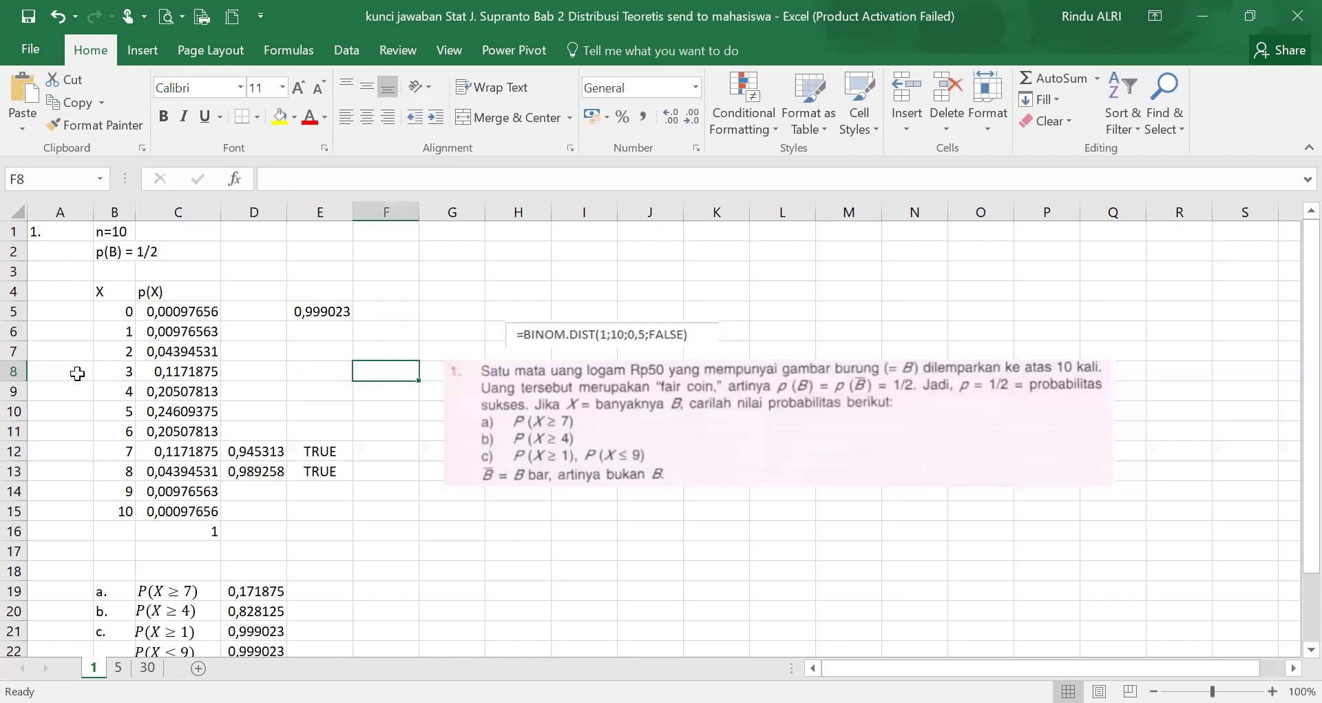
Enter =BINOM.DIST(3;10;0,5;FALSE) in A8 to compute the binomial probability for X = 3.
click(65, 368)
click(305, 179)
text(=)
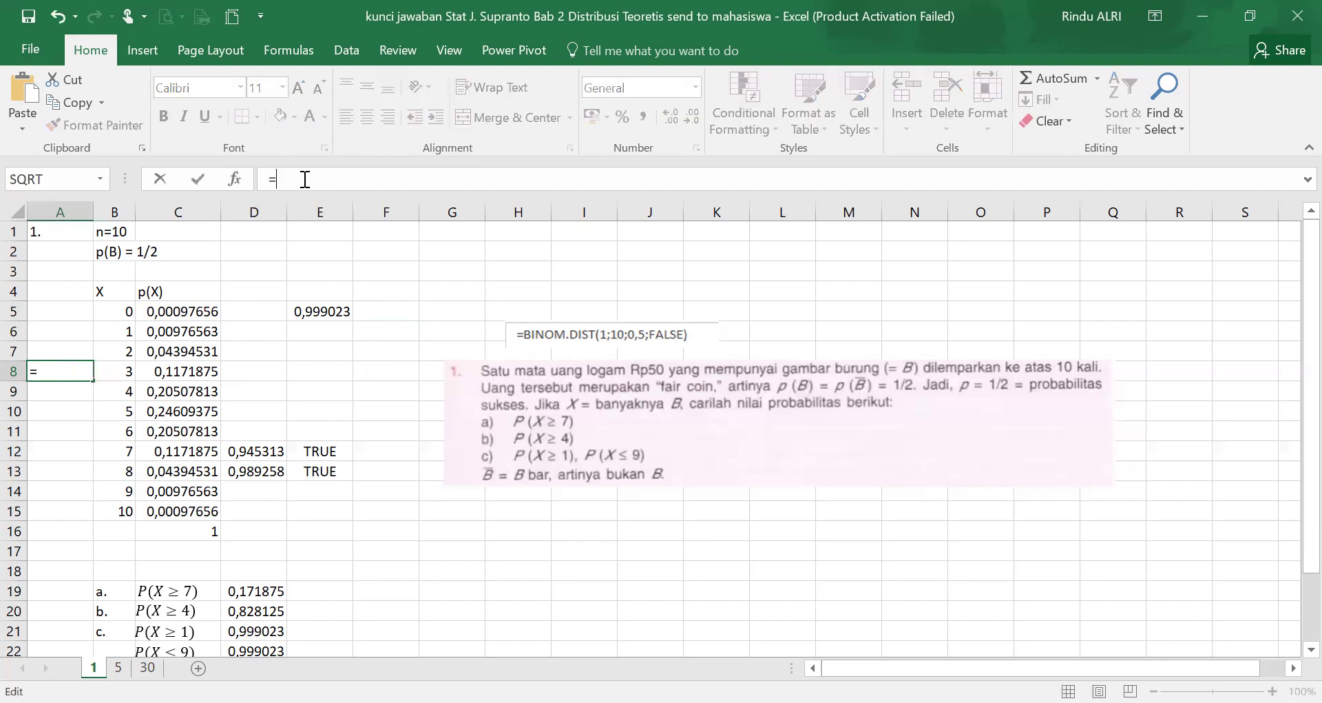
text(binom)
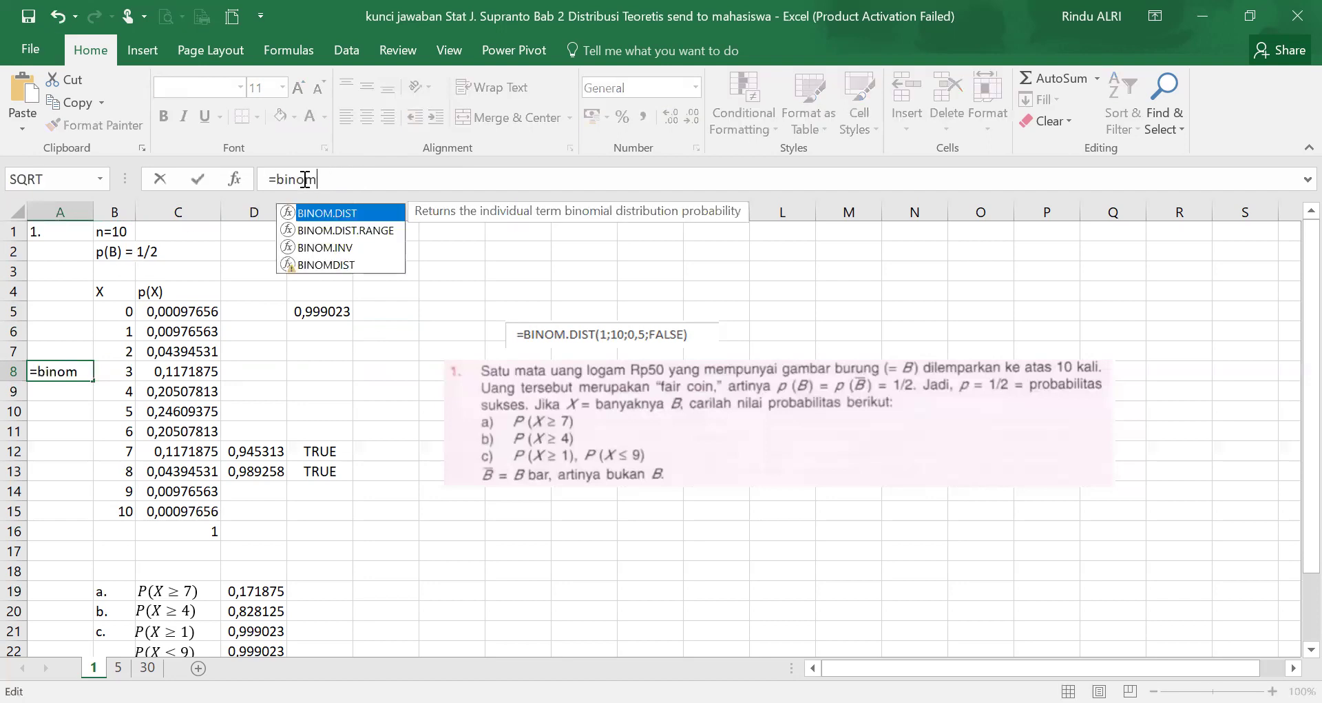
double_click(375, 215)
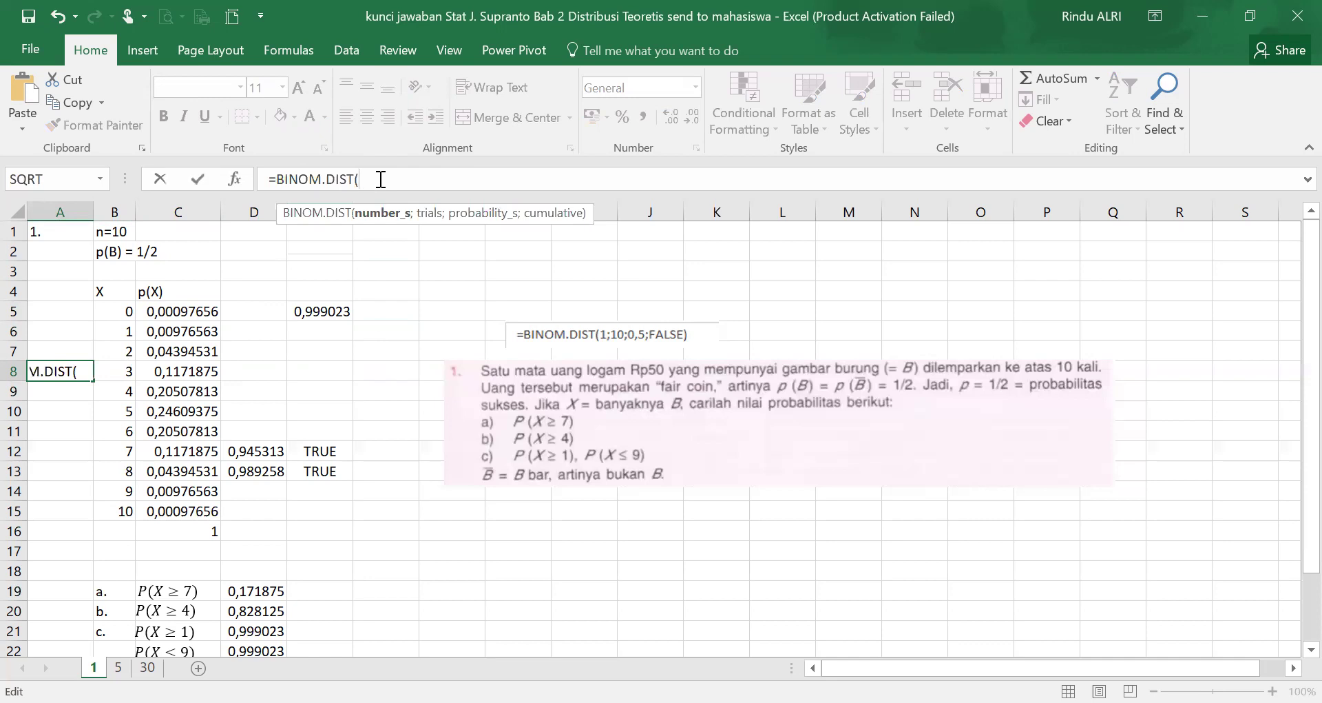
text(3;10)
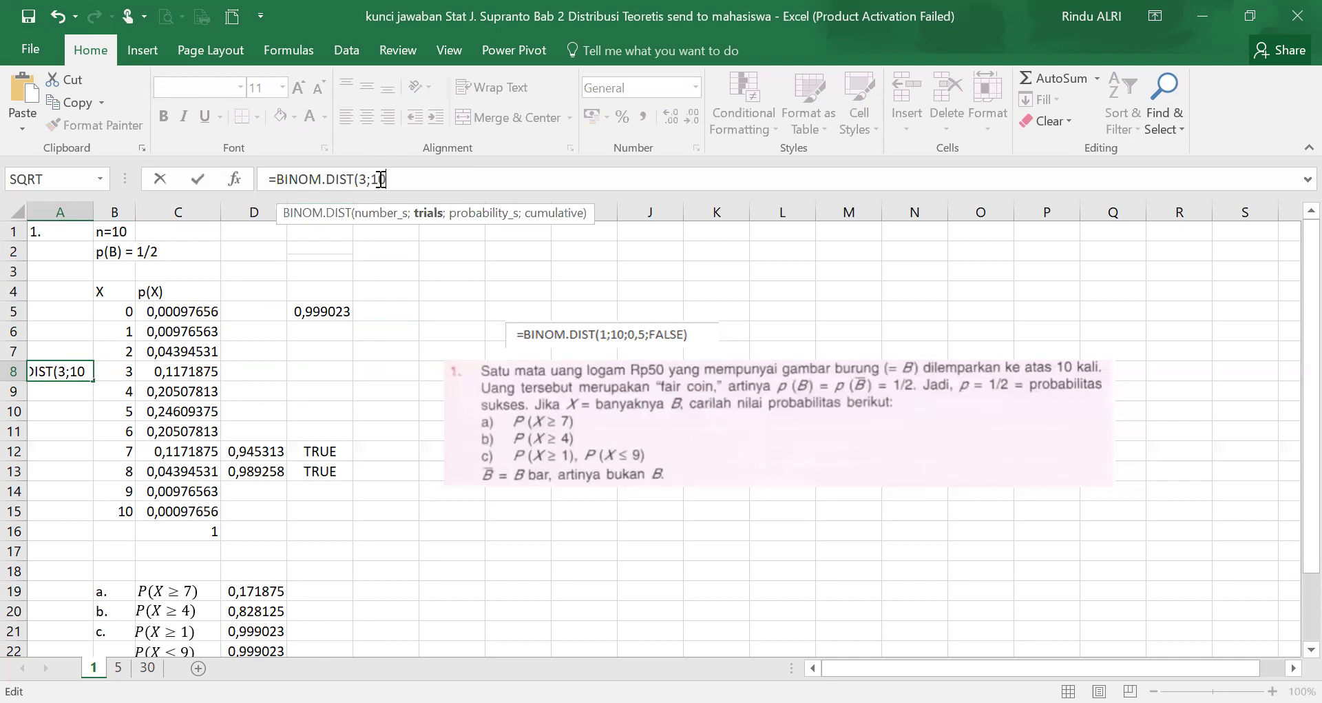
text(;0,5)
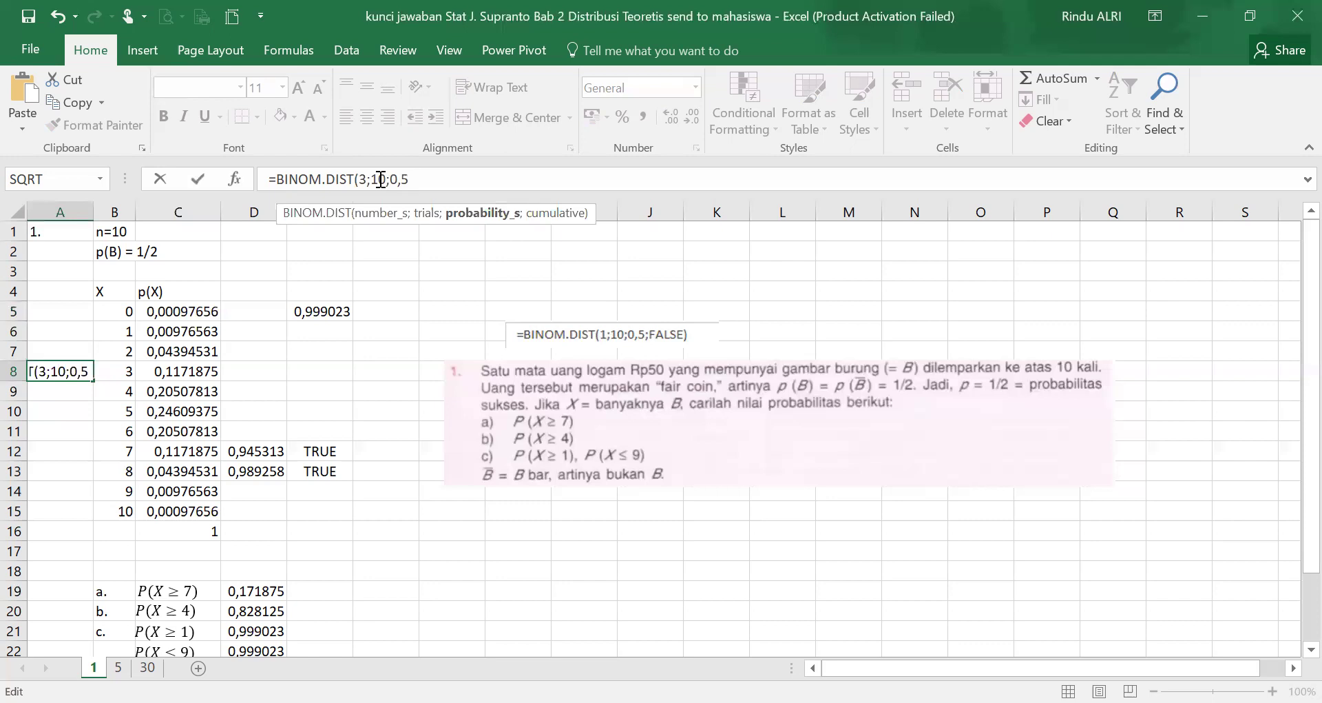
text(;)
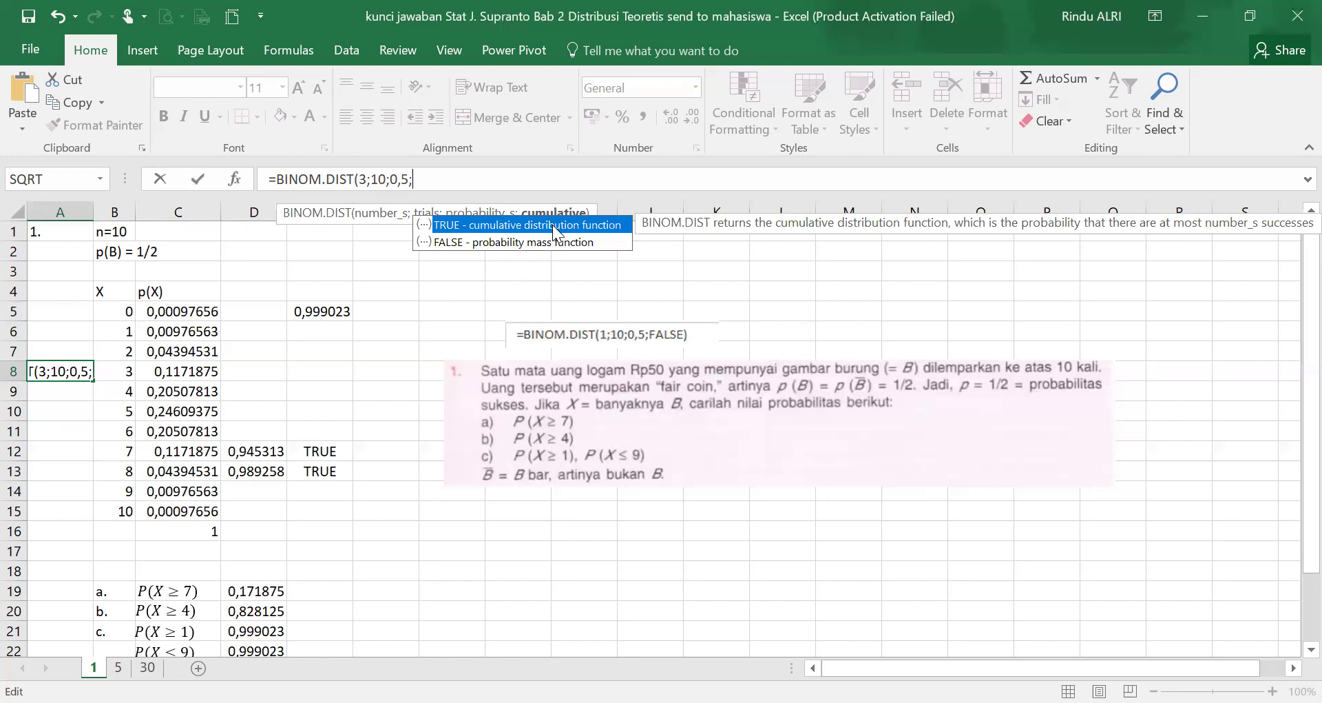
click(552, 246)
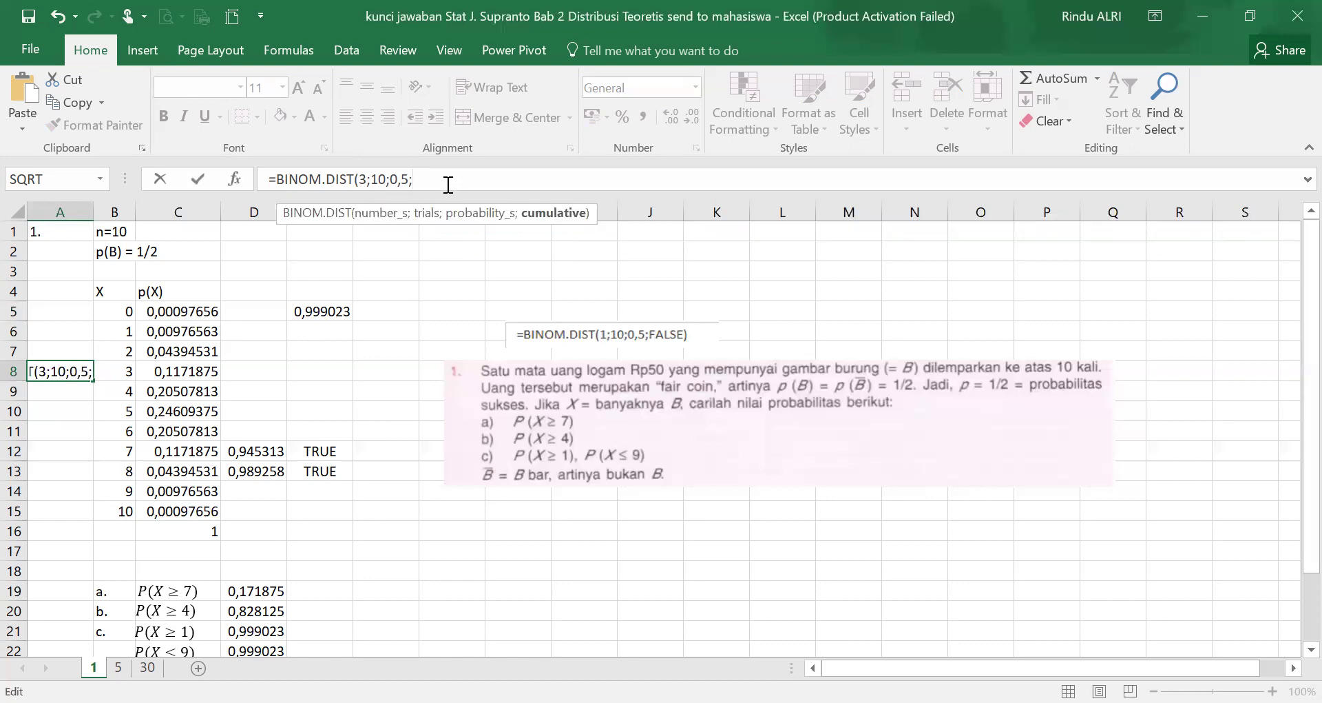
text(false)
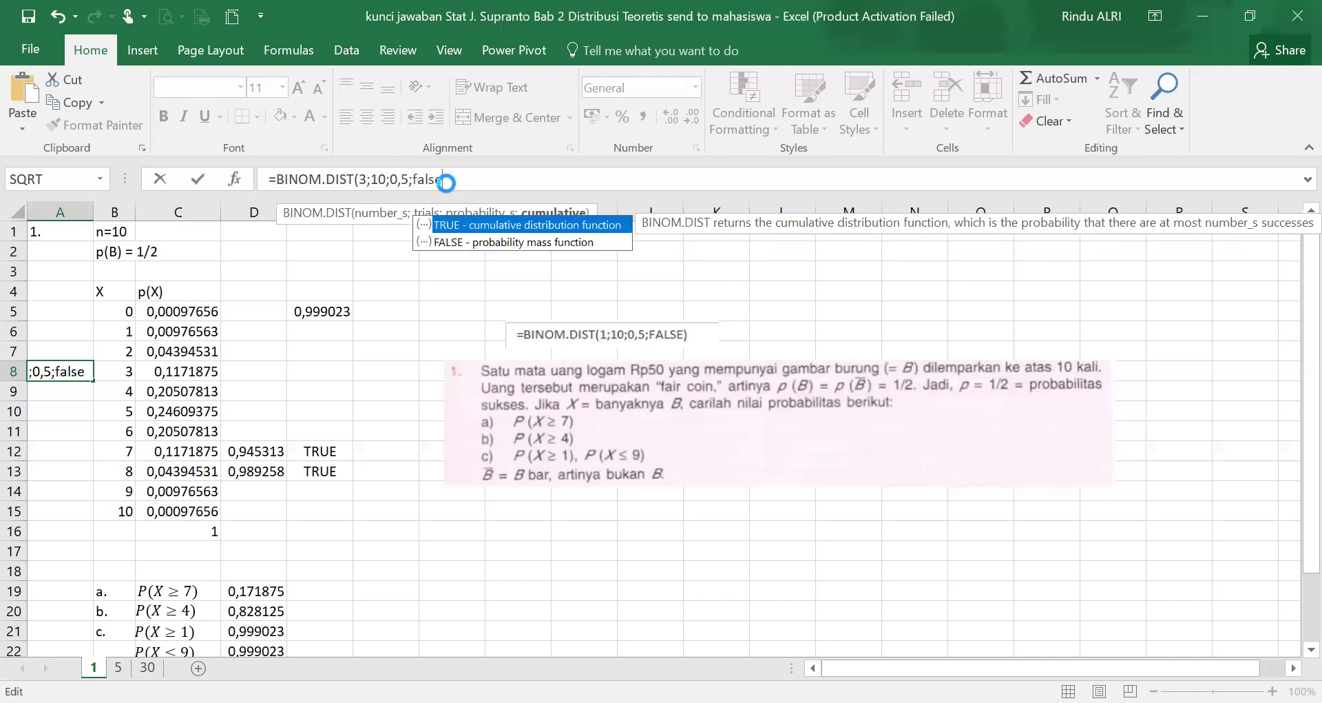
text())
key(Return)
Compare the result and formula in A8 with the table's p(X) entry for X = 3 in C8.
click(63, 373)
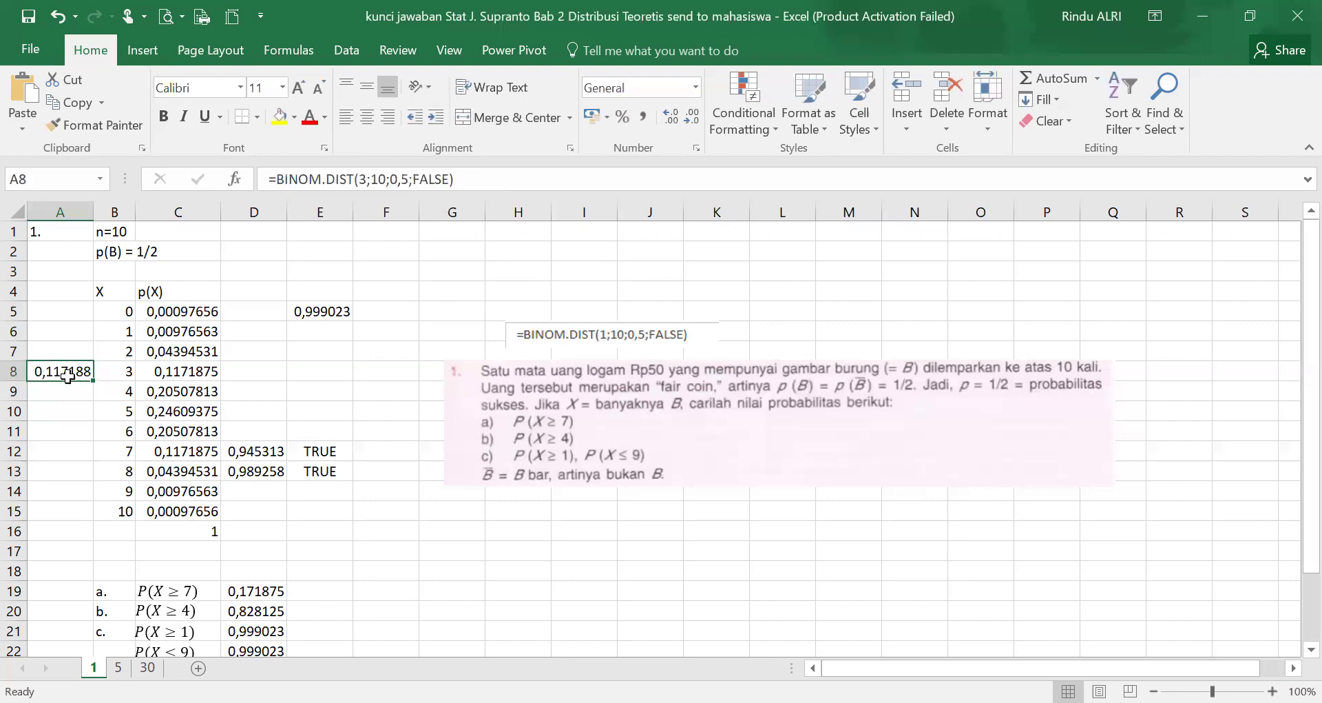
click(180, 387)
click(81, 372)
click(199, 370)
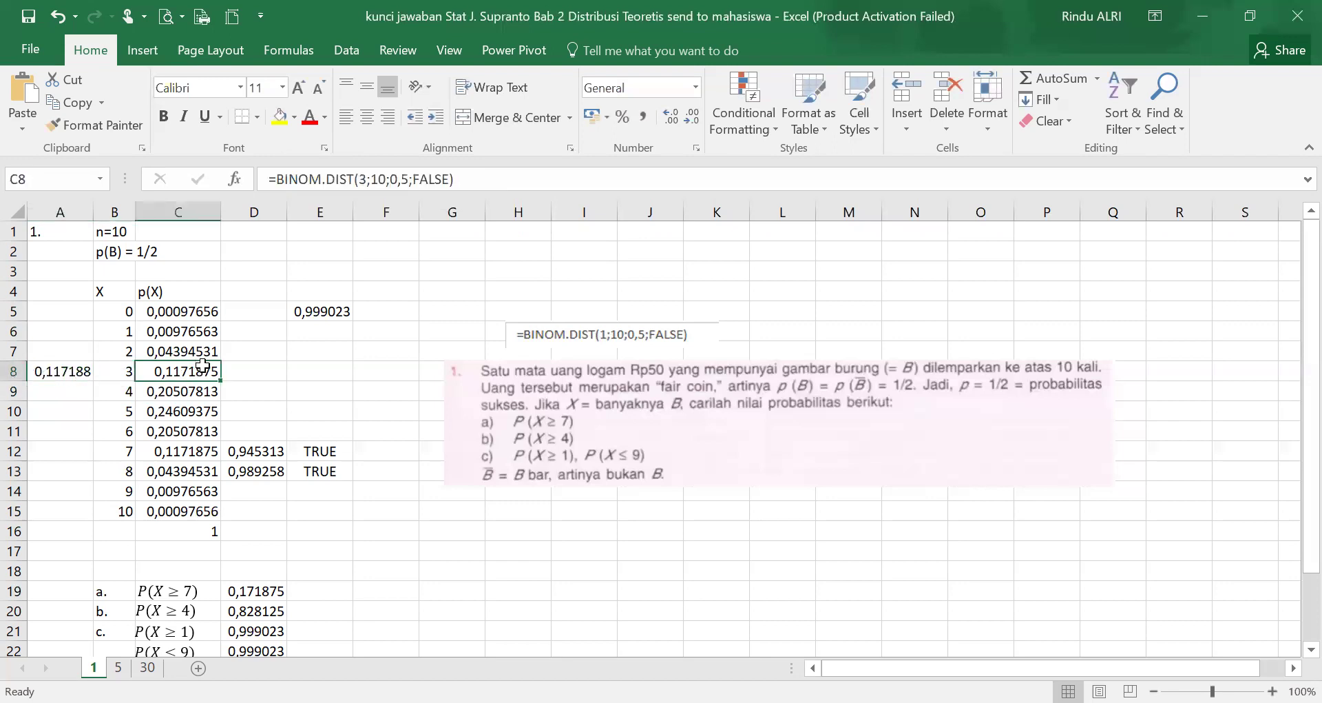
Fill the table rows for X = 7 to 10 (B12:C15) with yellow for part a.
click(316, 453)
scroll(317, 452, down, 1)
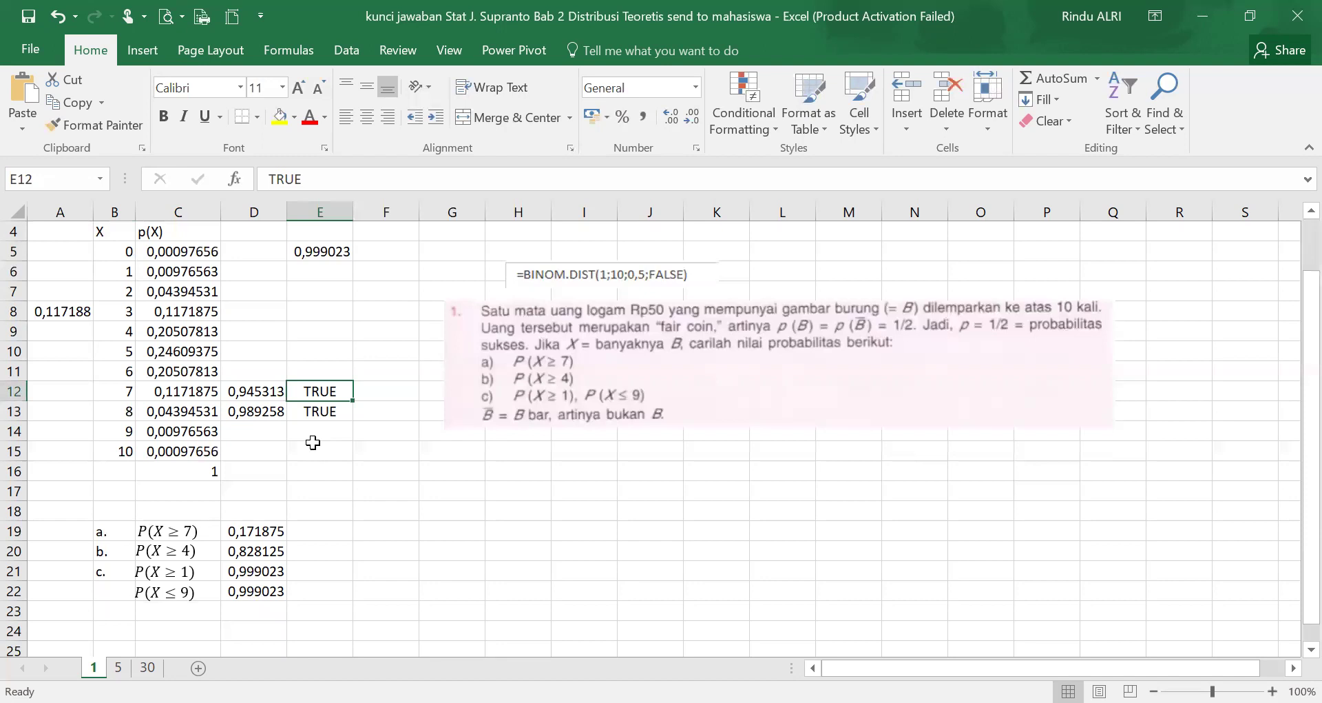
click(108, 532)
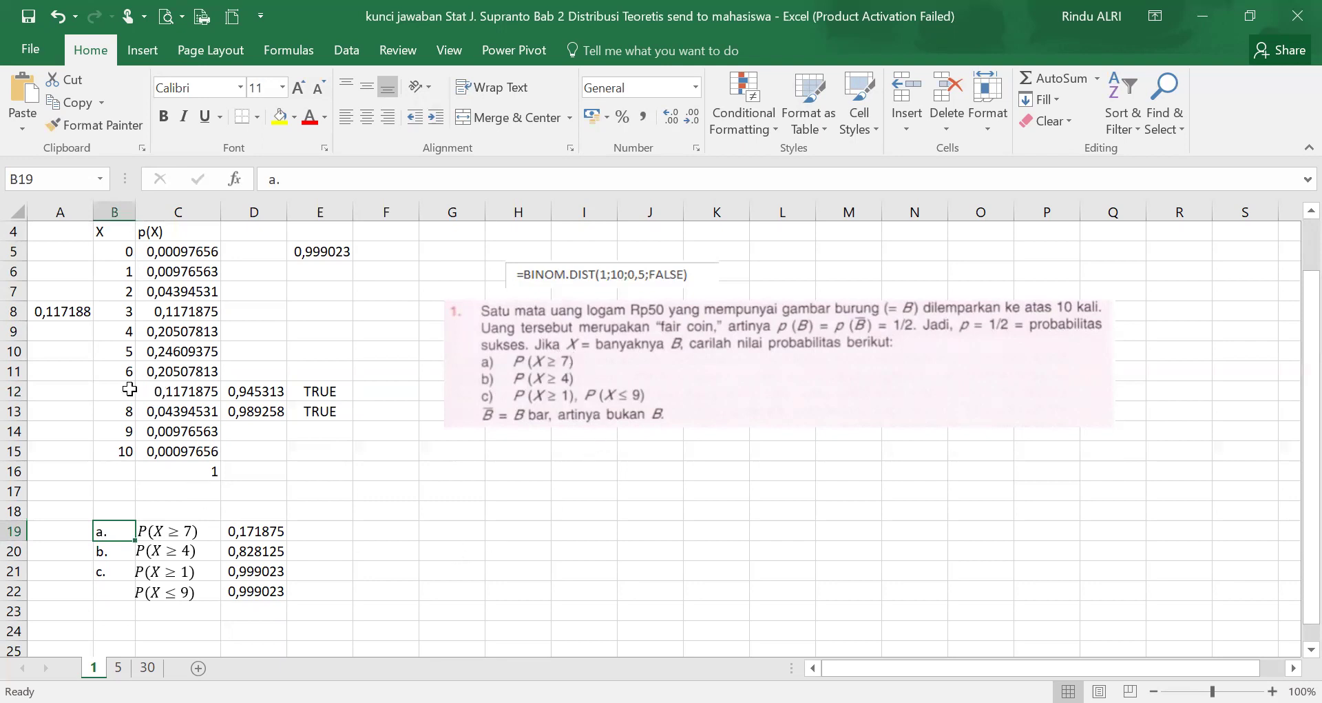
drag(128, 391, 171, 454)
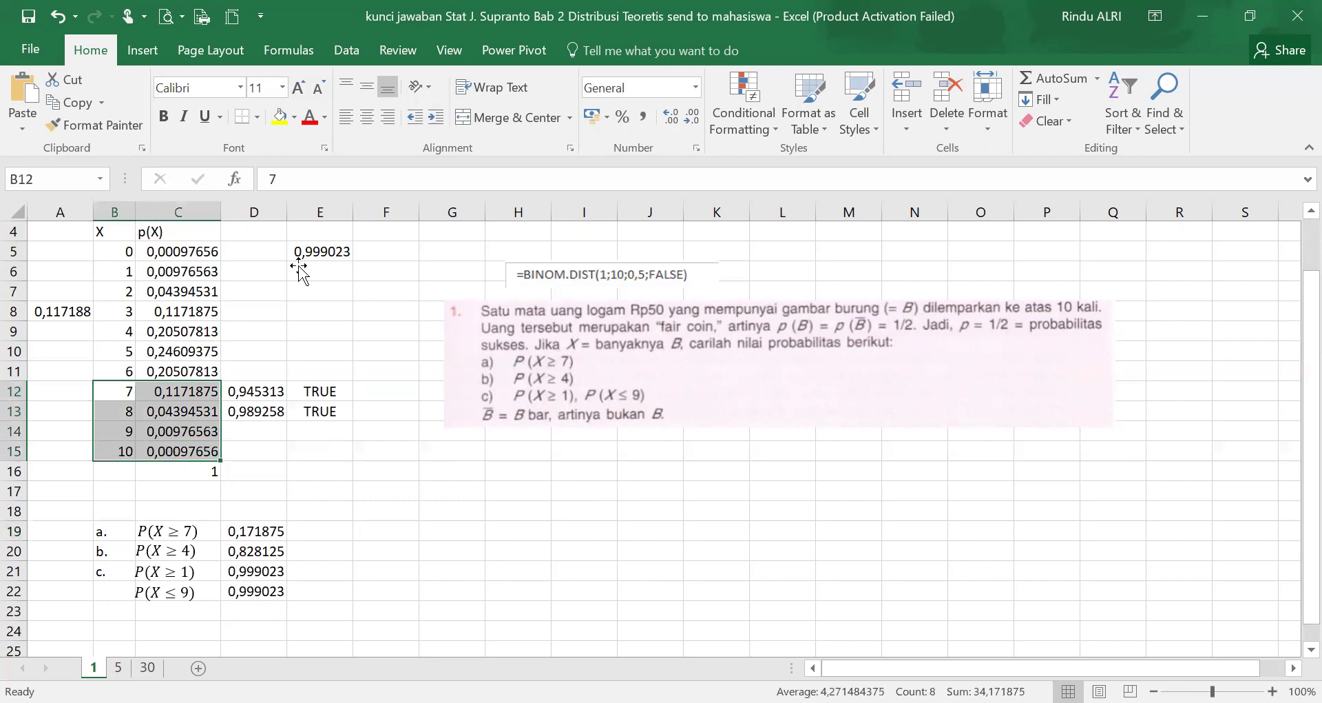
click(278, 117)
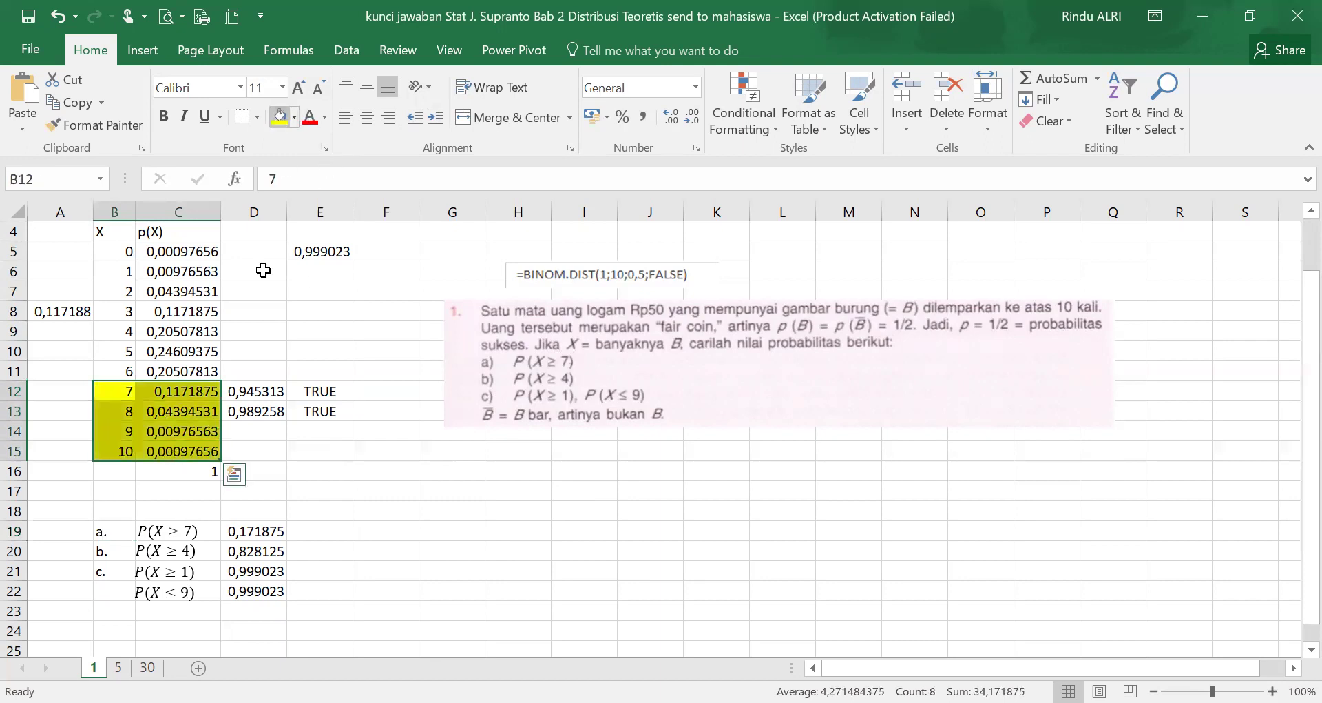
Enter =C12+C13+C14+C15 in F19 to compute P(X ≥ 7).
click(359, 533)
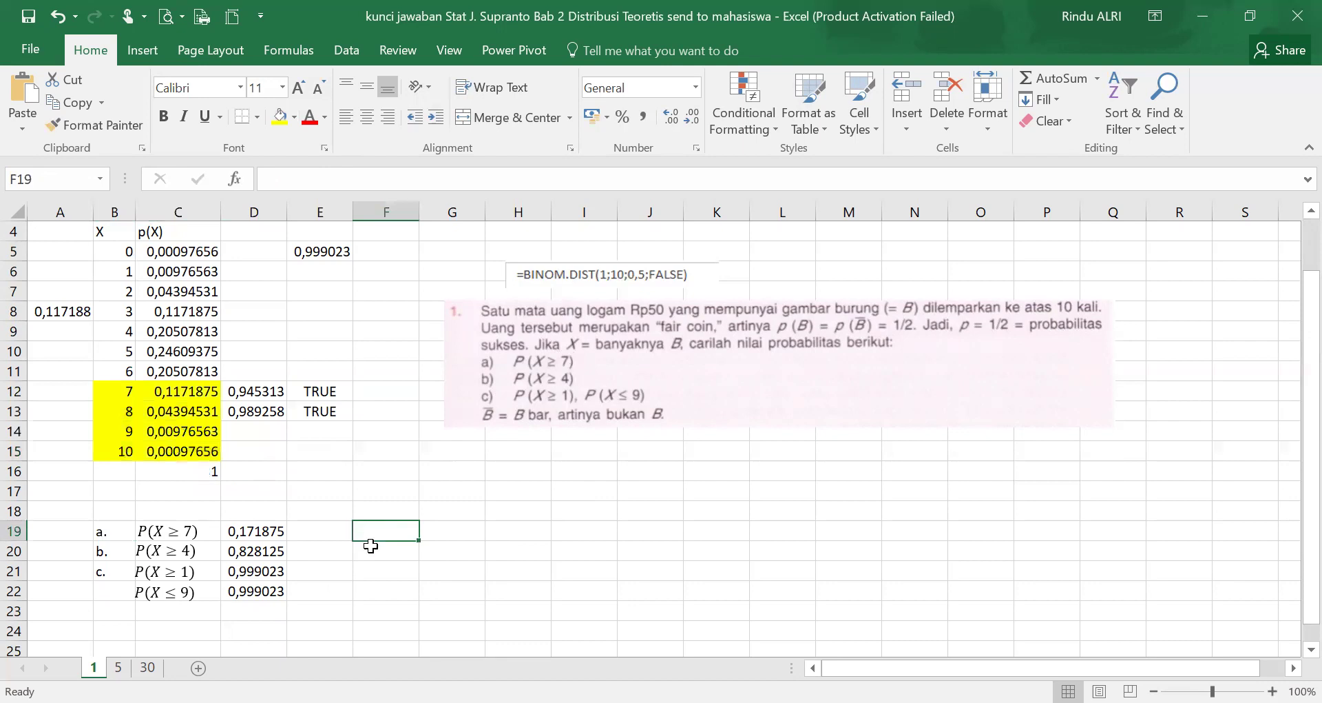
text(=)
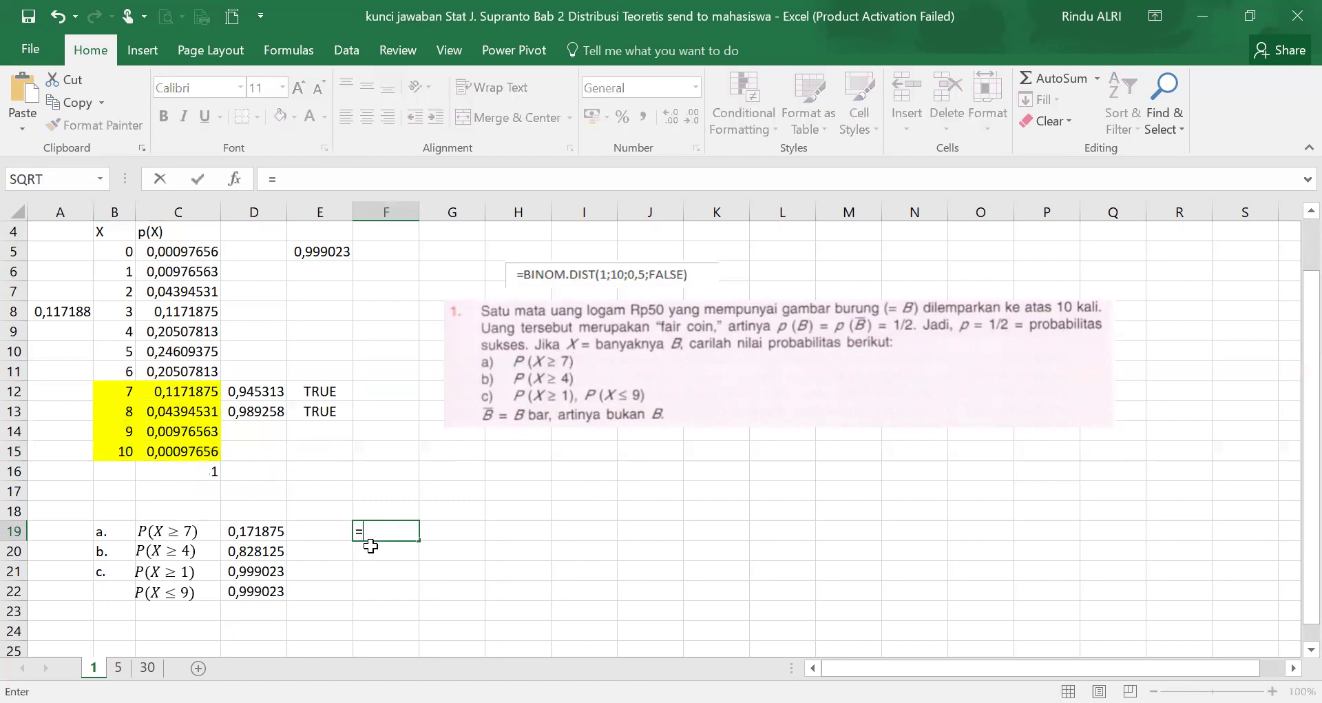
click(179, 390)
text(+)
click(180, 410)
text(+)
click(185, 430)
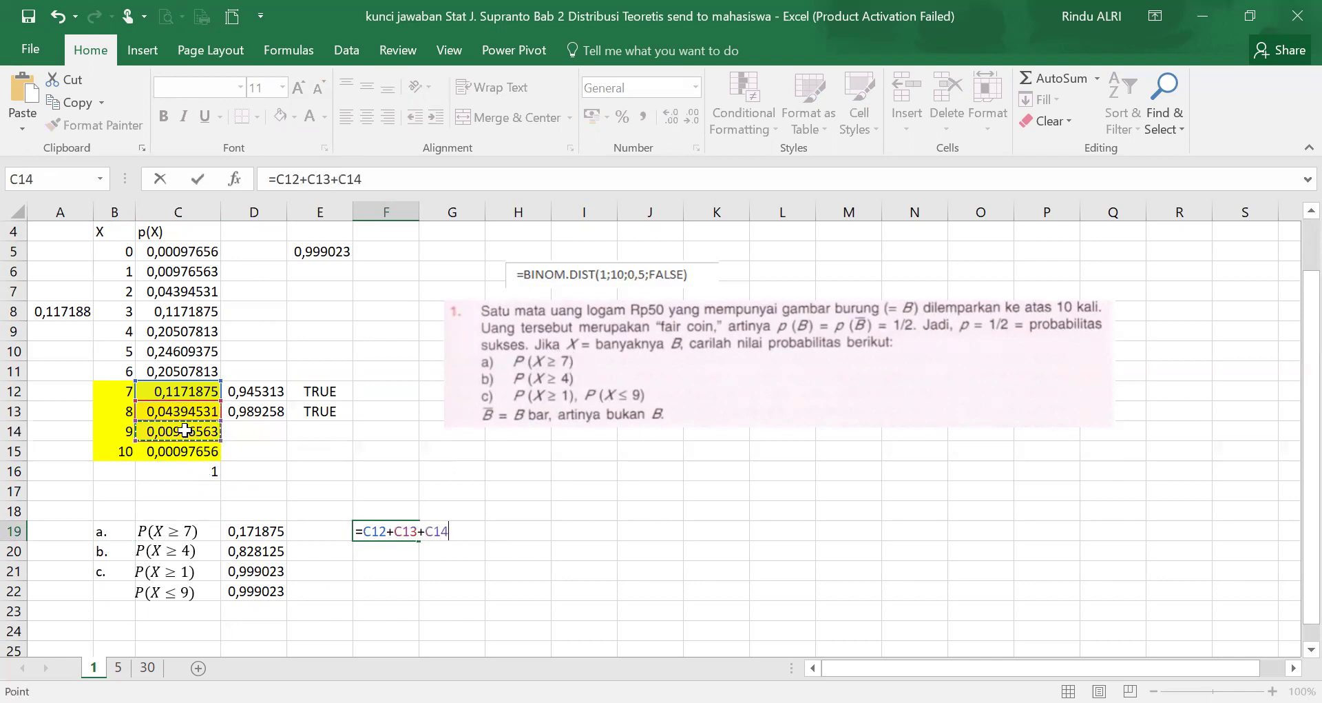
text(+)
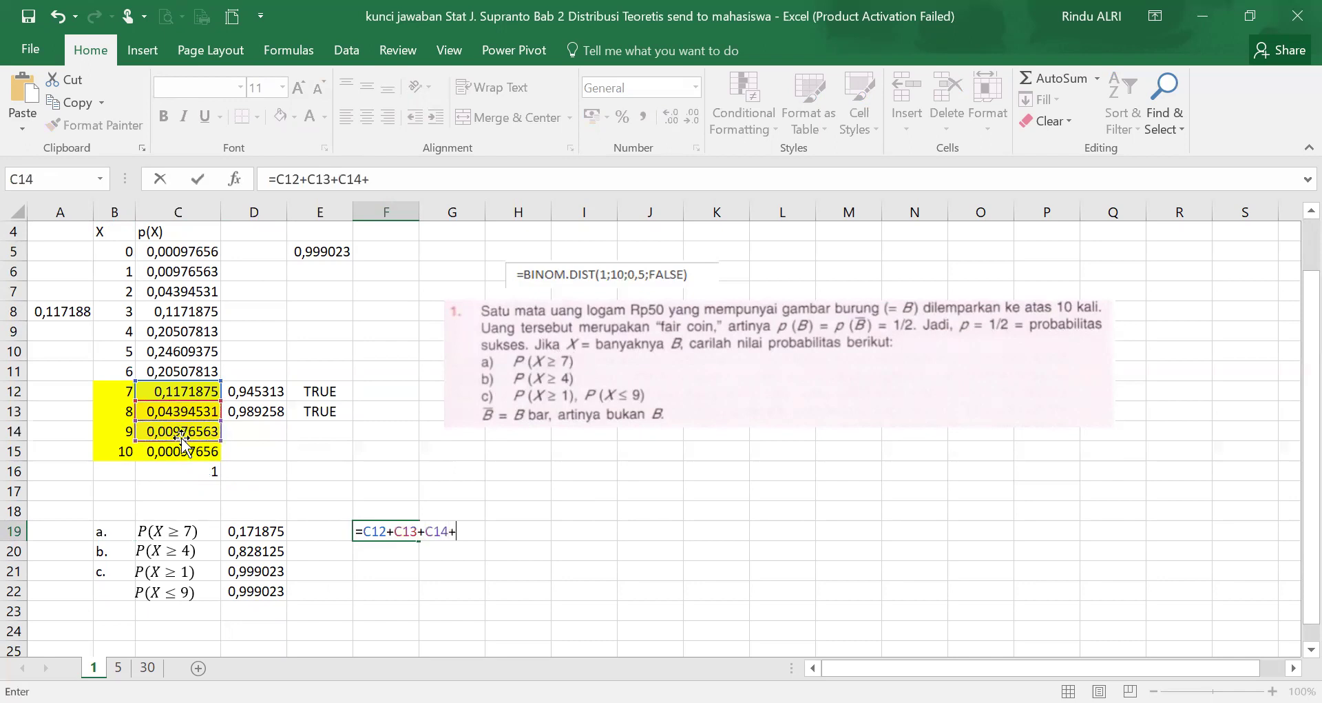
click(180, 451)
key(Return)
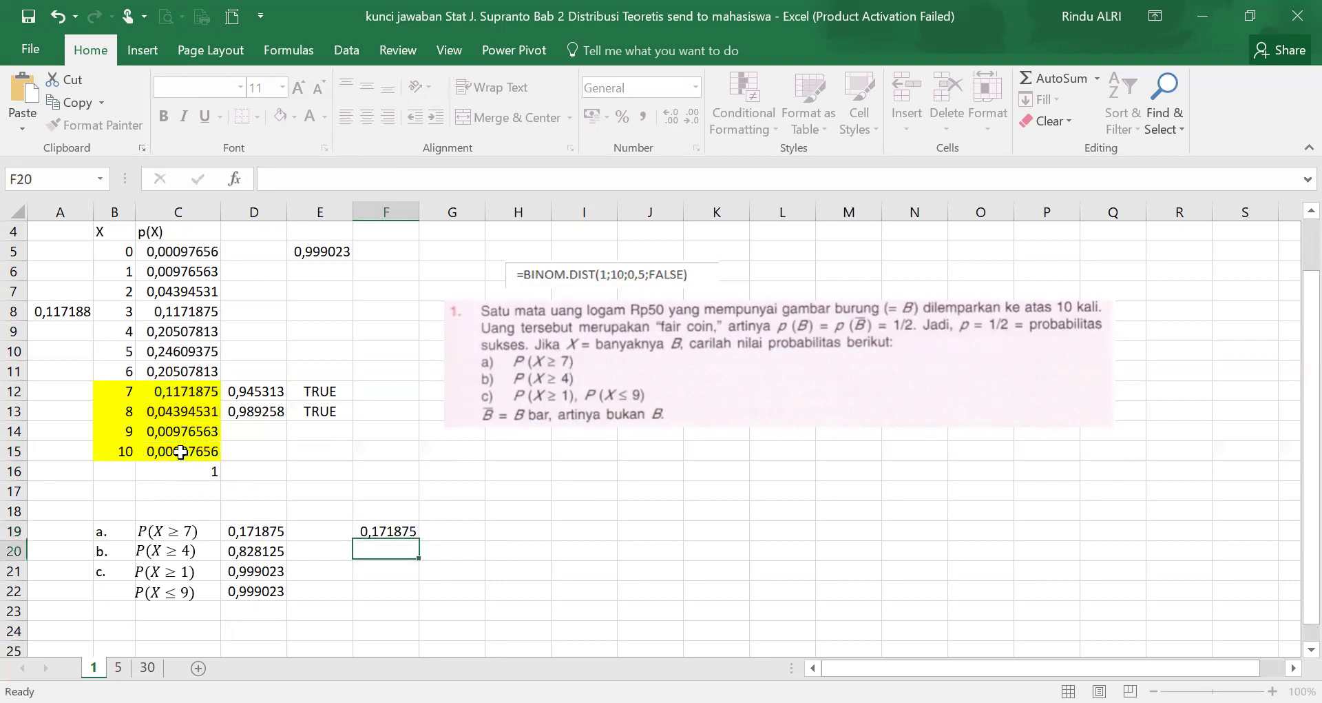
Fill the P(X ≥ 7) result cell F19 with yellow.
click(376, 532)
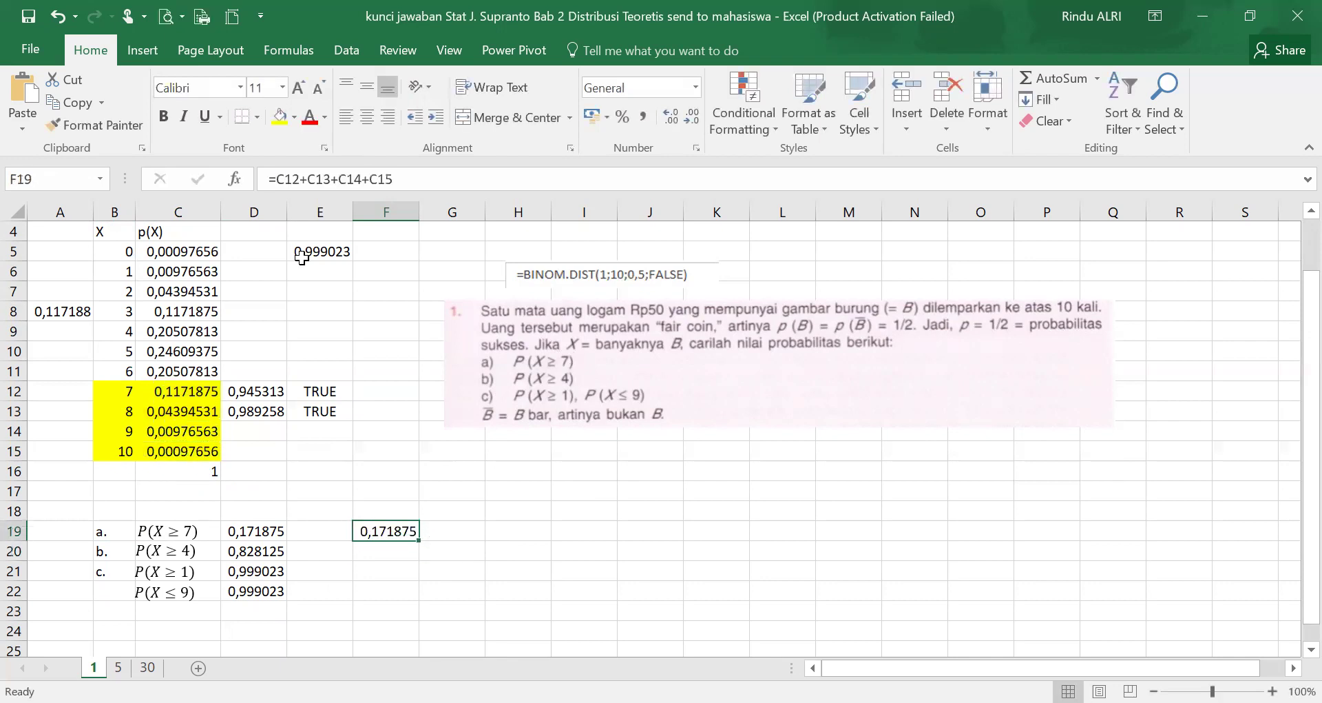
click(278, 124)
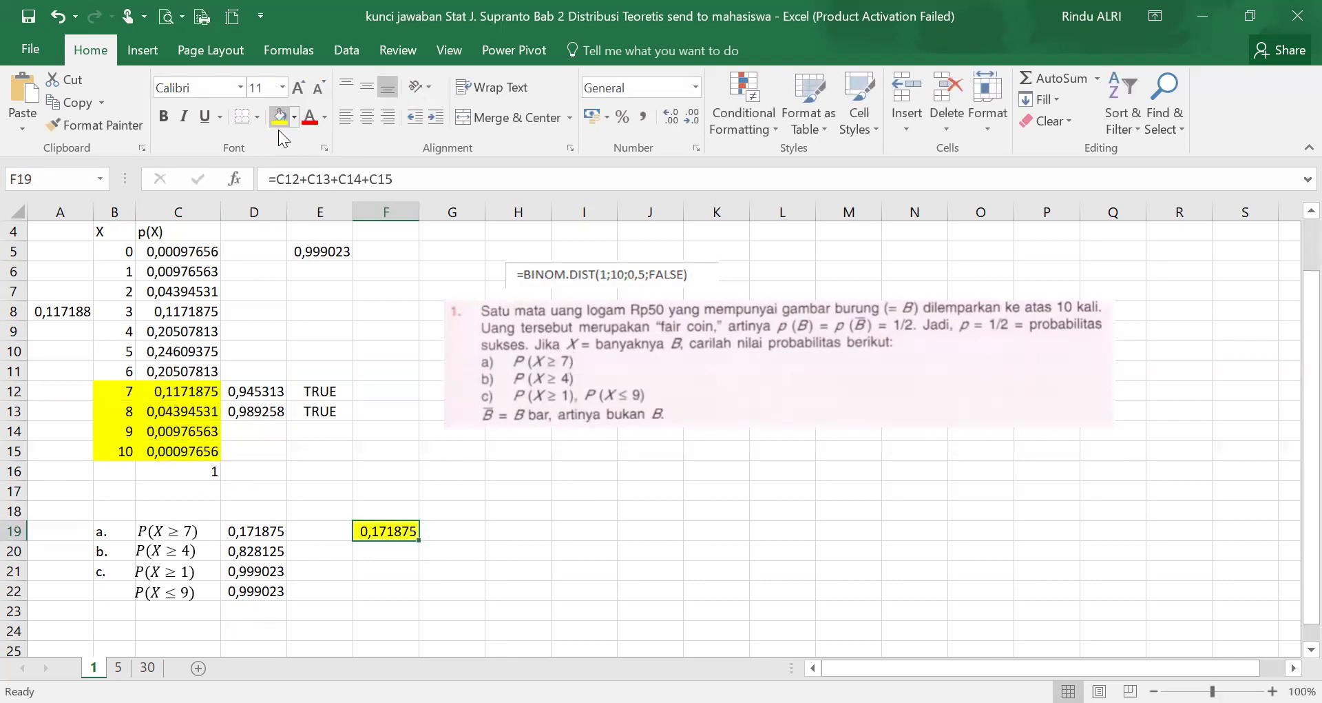
click(561, 577)
click(460, 537)
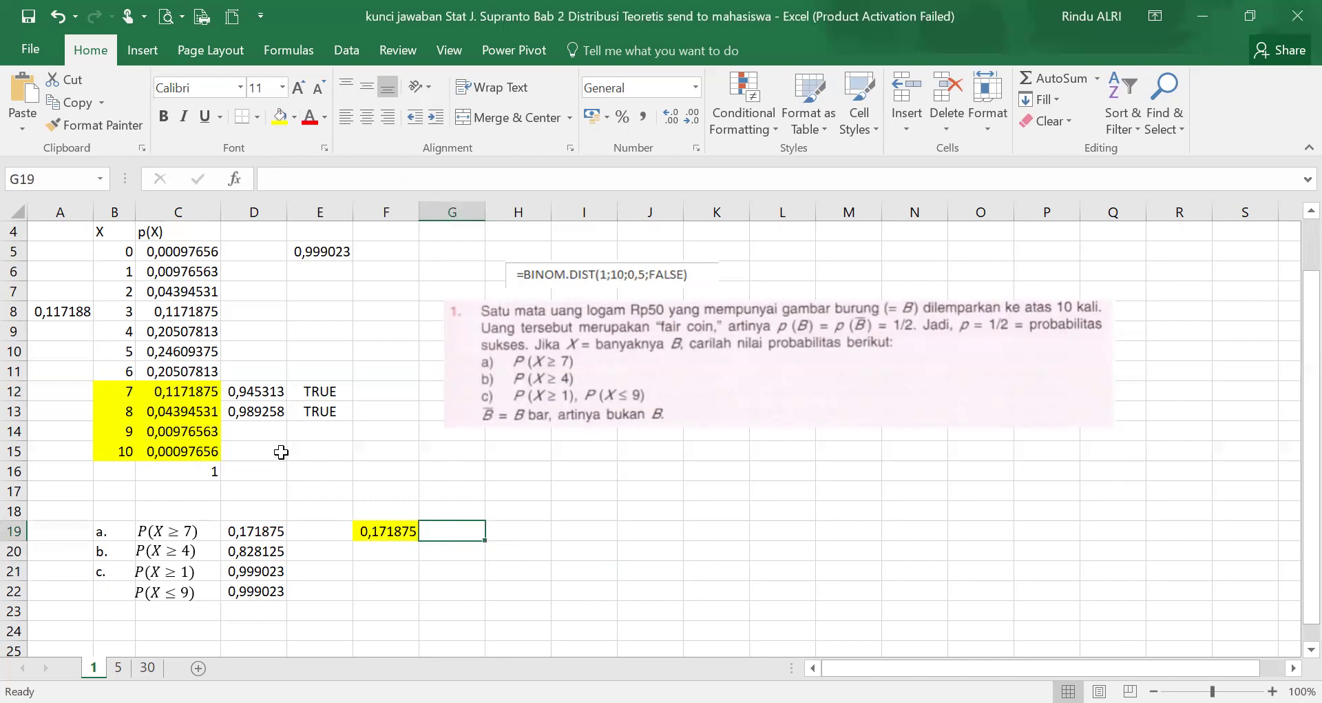
Set the font colour of the p(X) total in C16 to red.
click(197, 473)
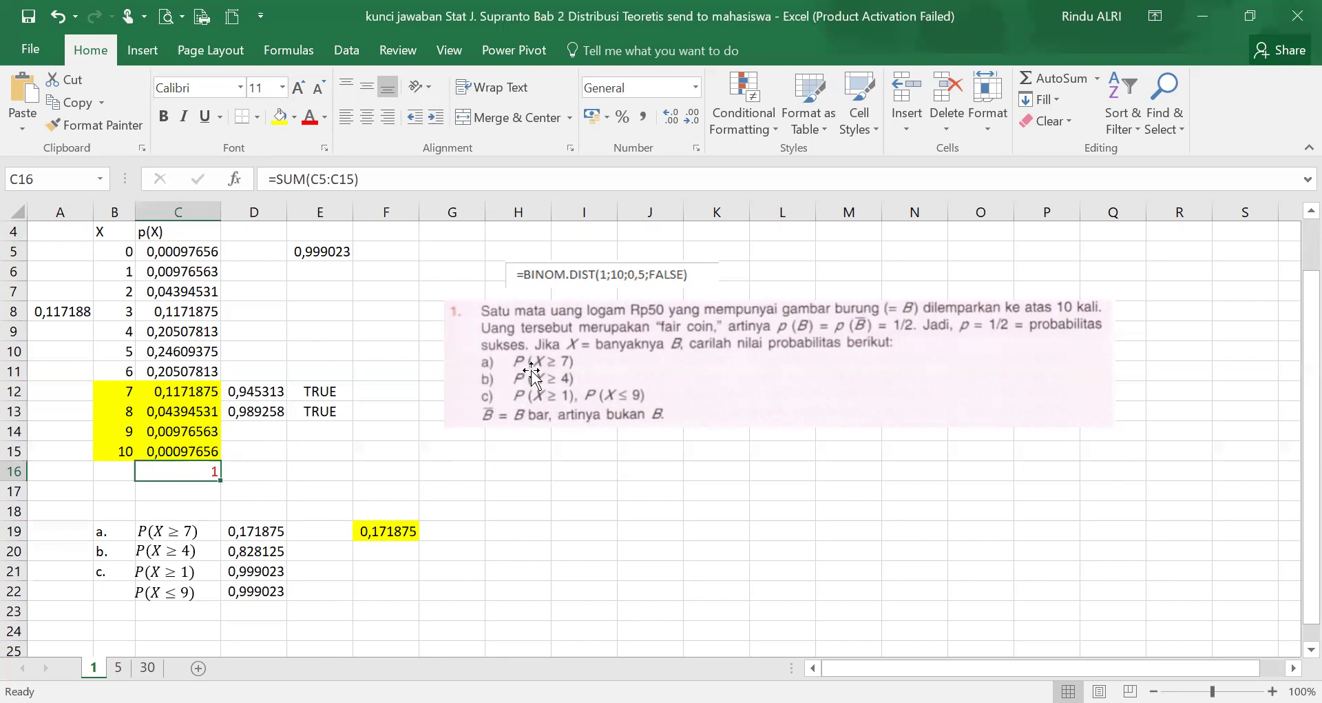
Write the complement expression 1-P(X<=6) as text in G19, next to the P(X ≥ 7) result.
click(469, 531)
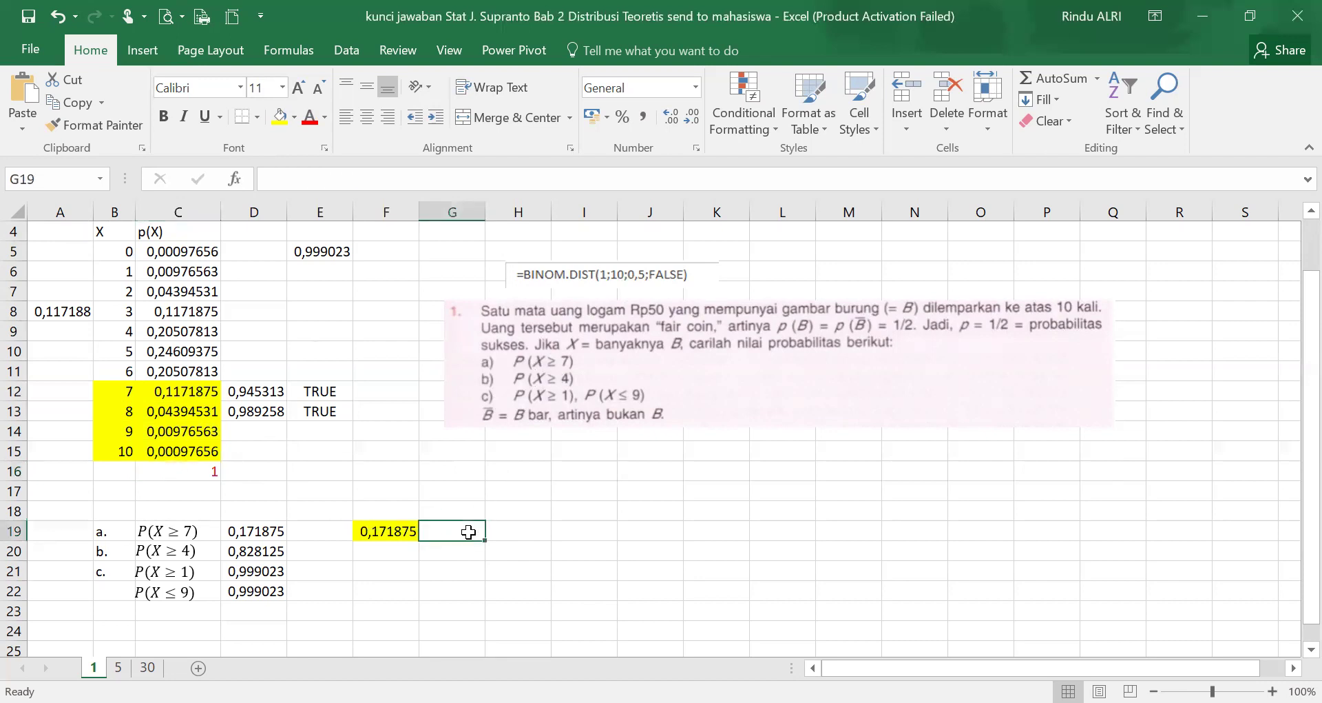
text(P()
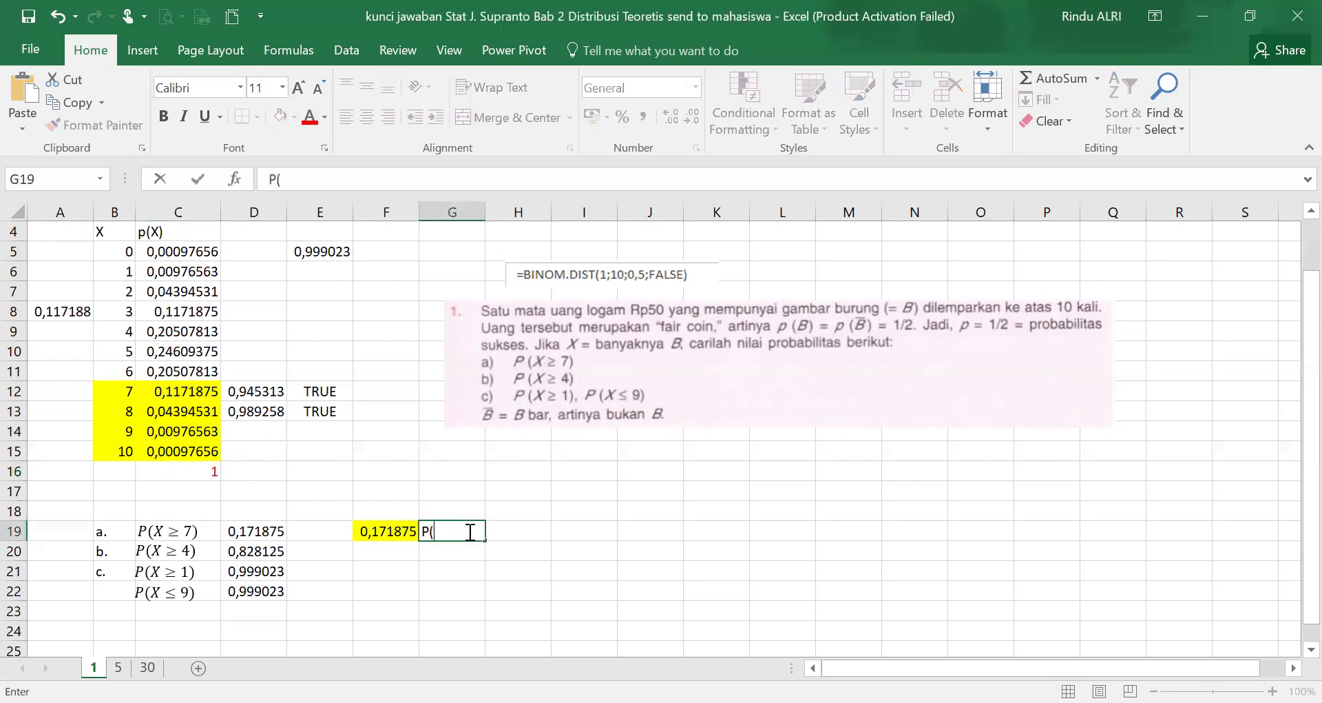
text(X<6)
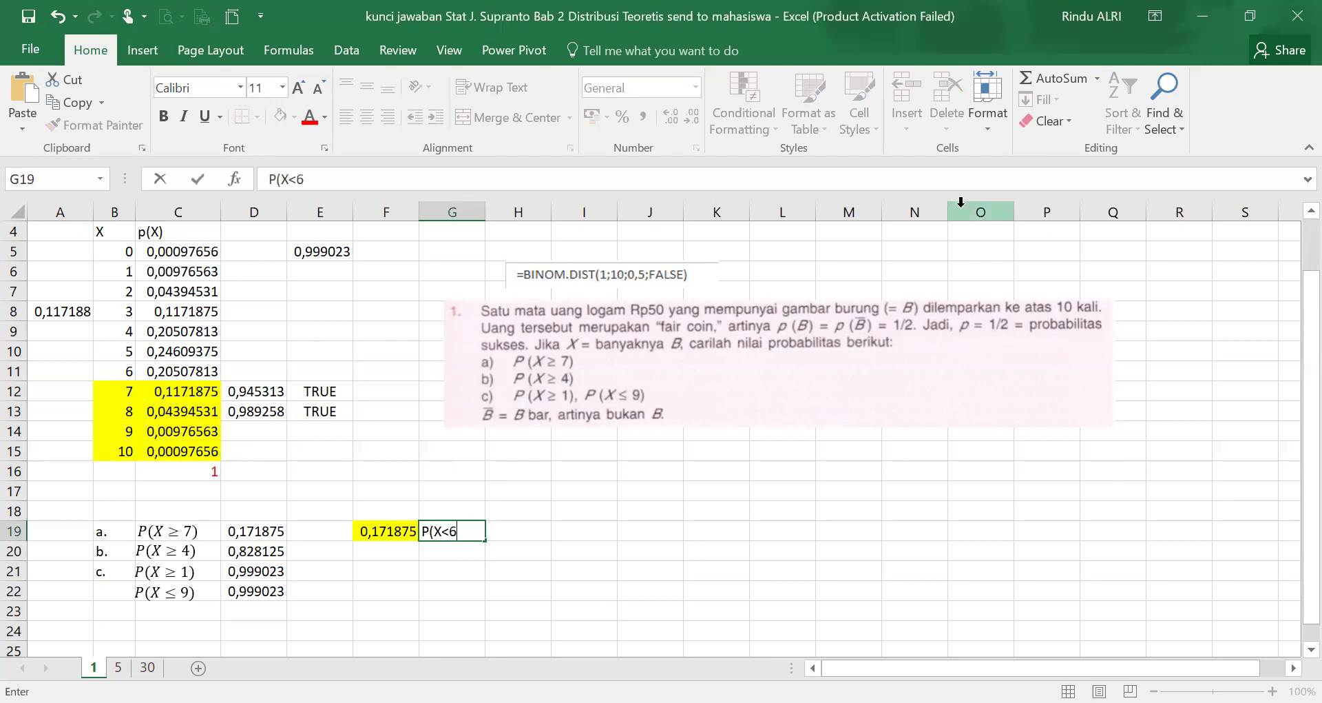
text())
key(BackSpace)
key(BackSpace)
text(=6))
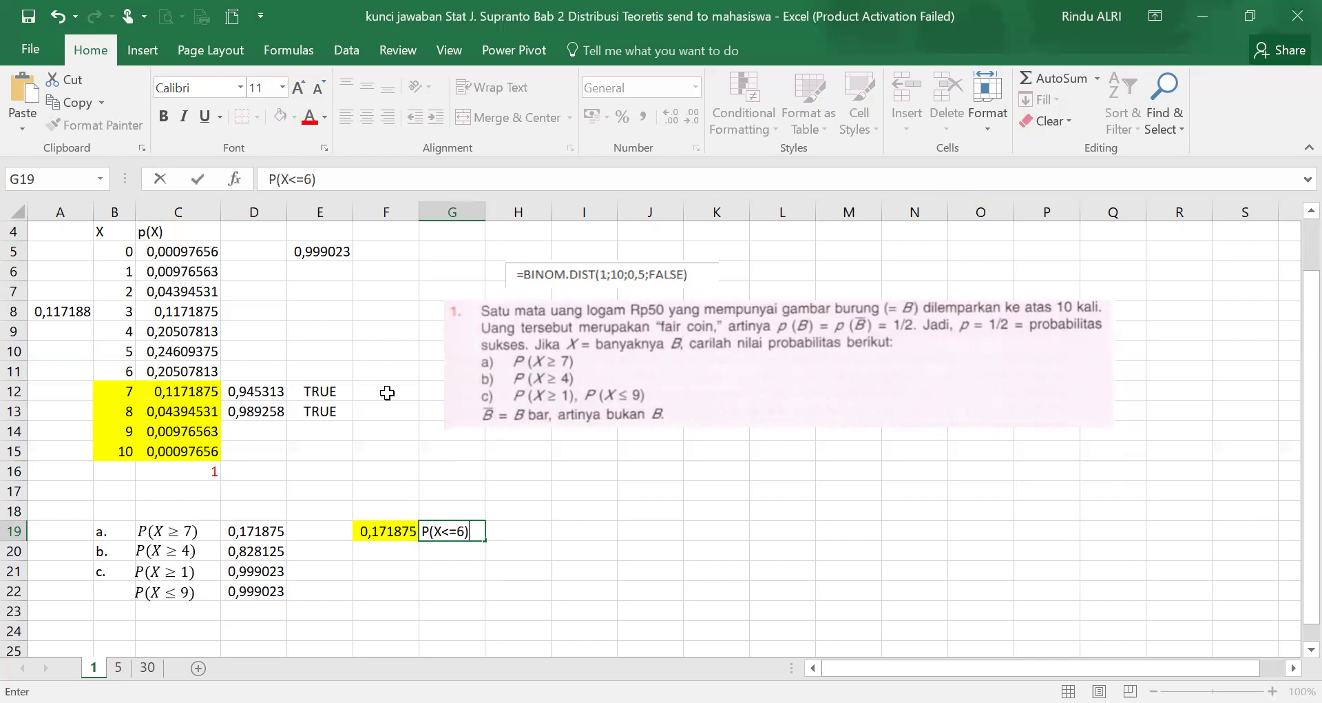
key(Escape)
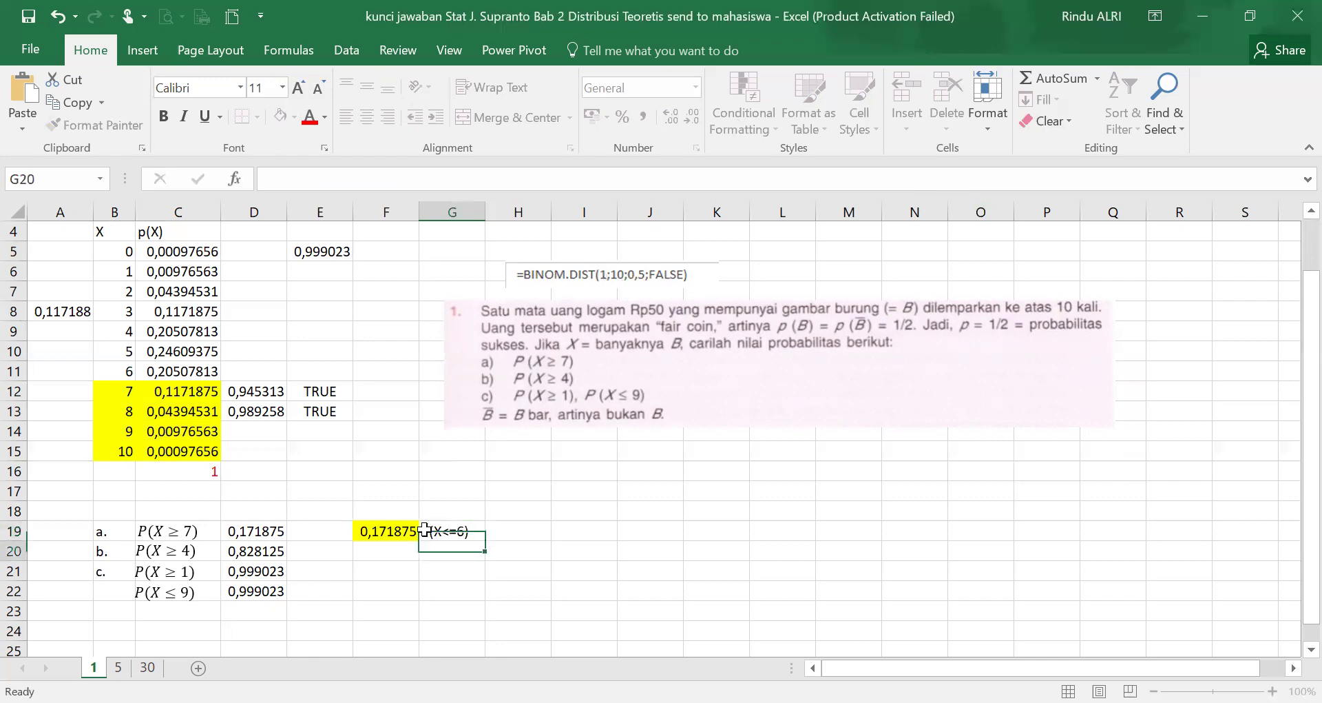
double_click(427, 530)
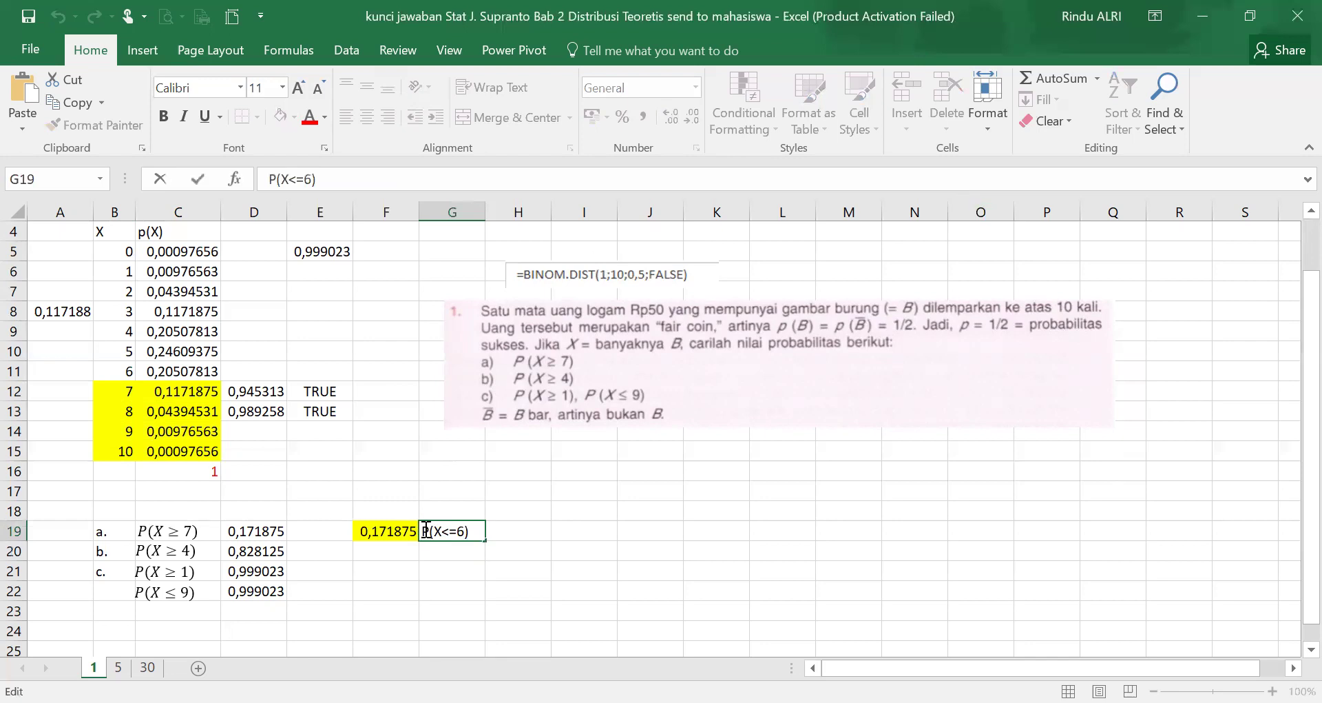
text(1-)
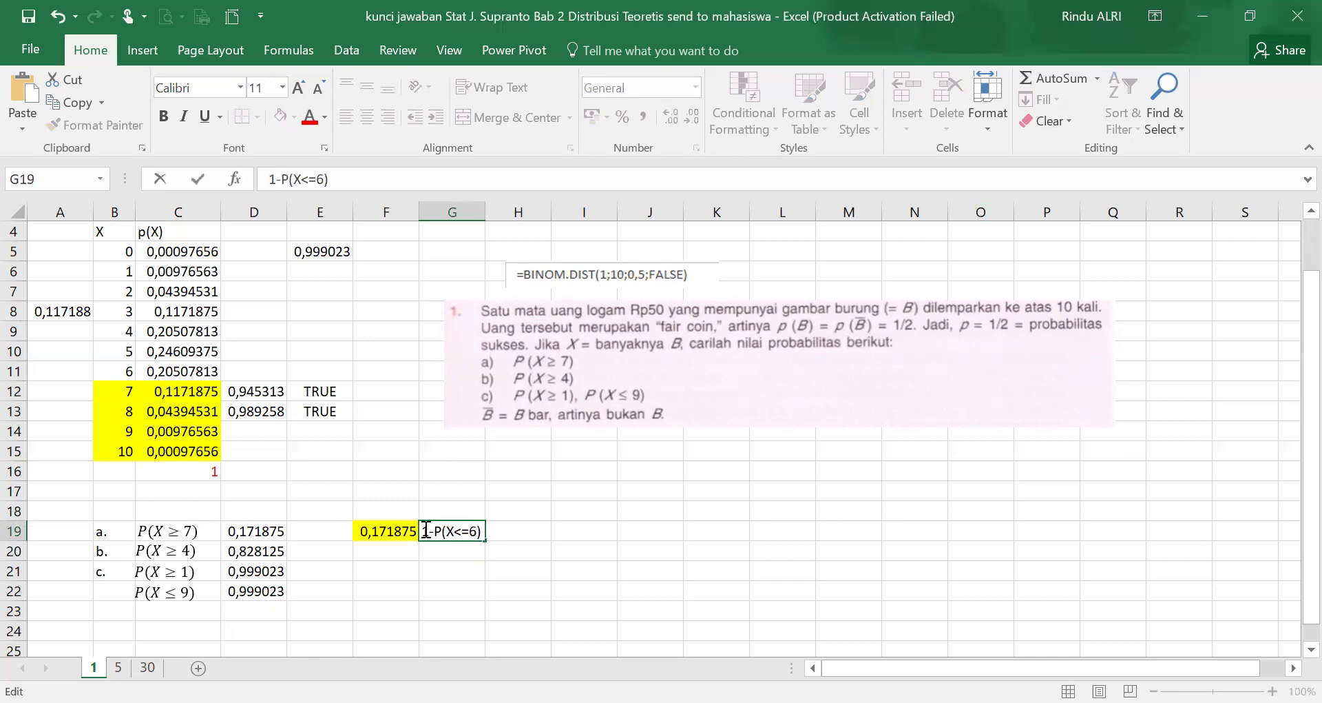
click(545, 532)
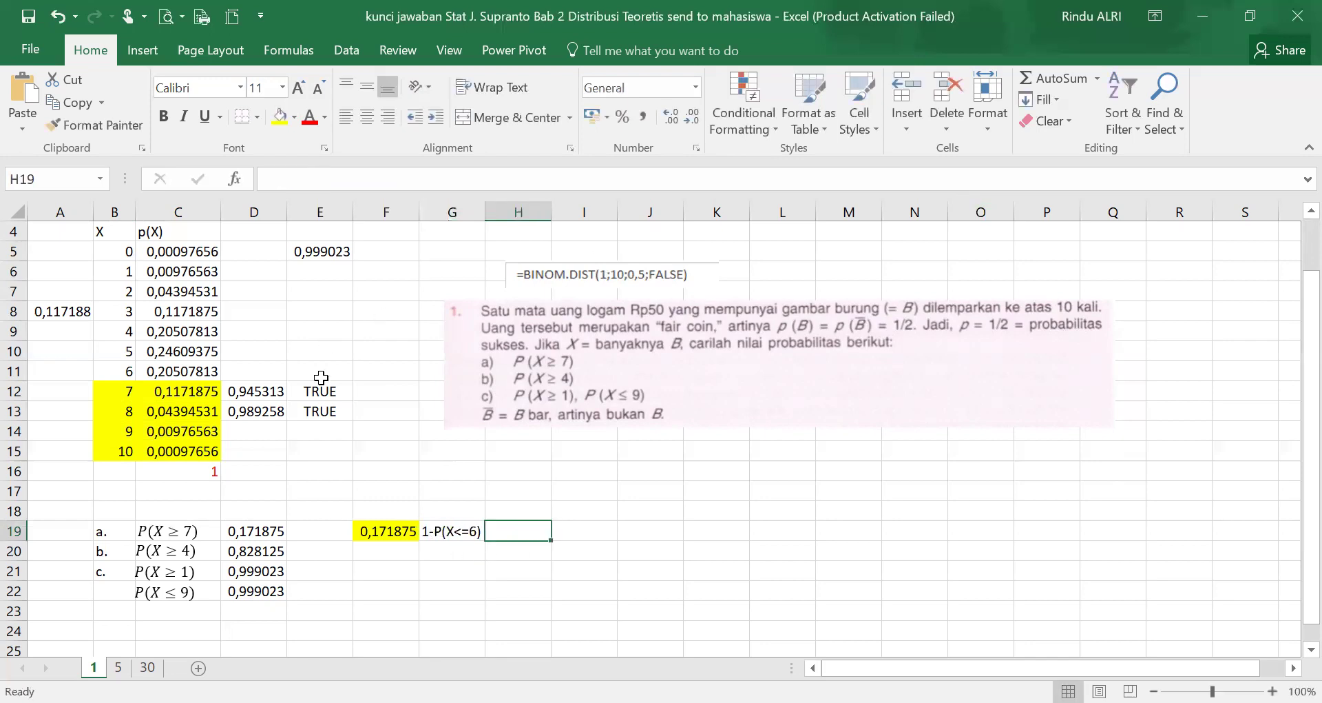
Label cell D11, beside the table row for X = 6, as P(X<=6).
click(321, 411)
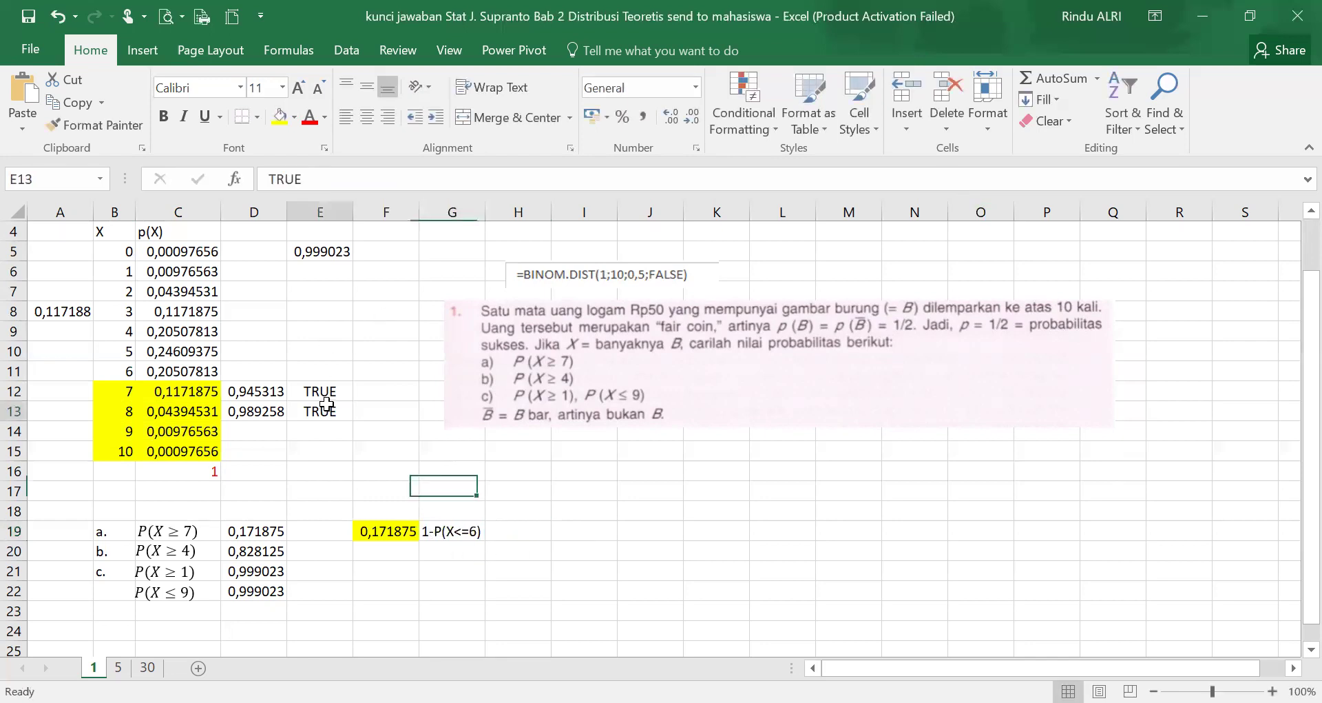
click(268, 372)
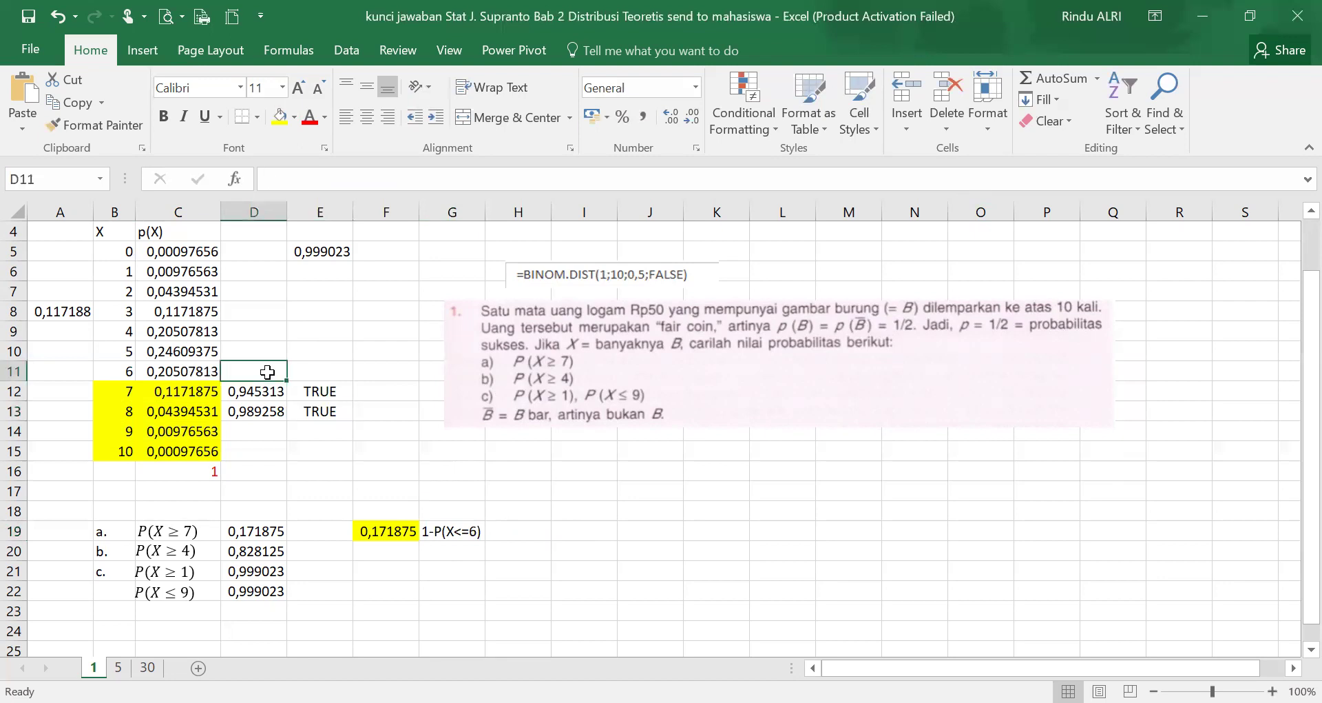
text(P(X<=6)
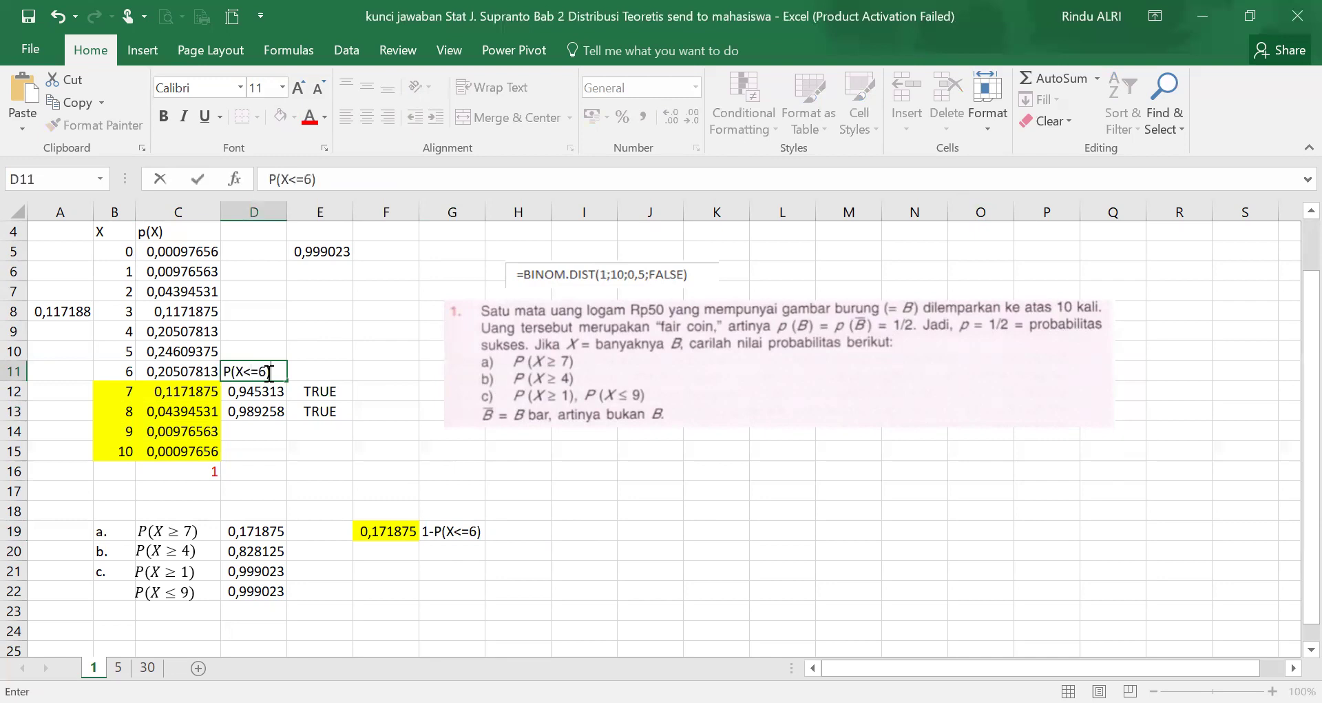
key(Tab)
Try to enter =BINOM.DIST(6;10:0,5;true) in E11 to compute the cumulative probability P(X<=6).
text(=)
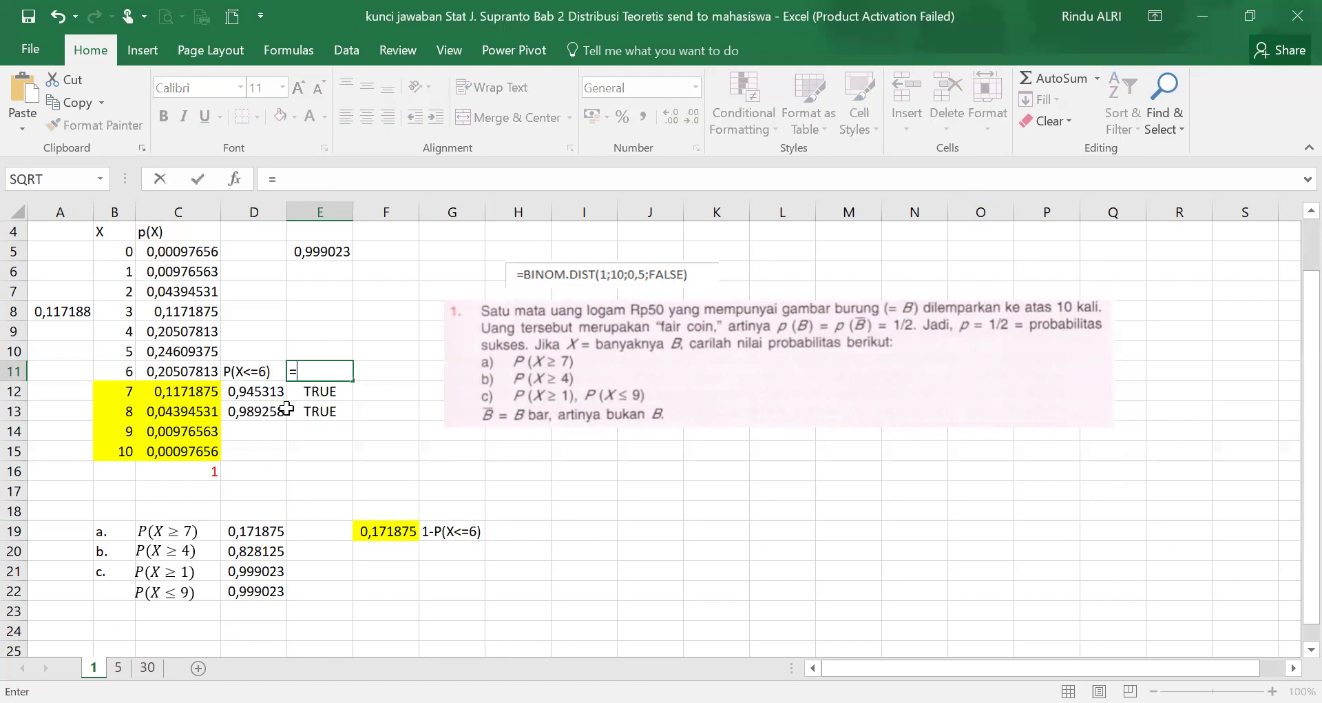
text(bino)
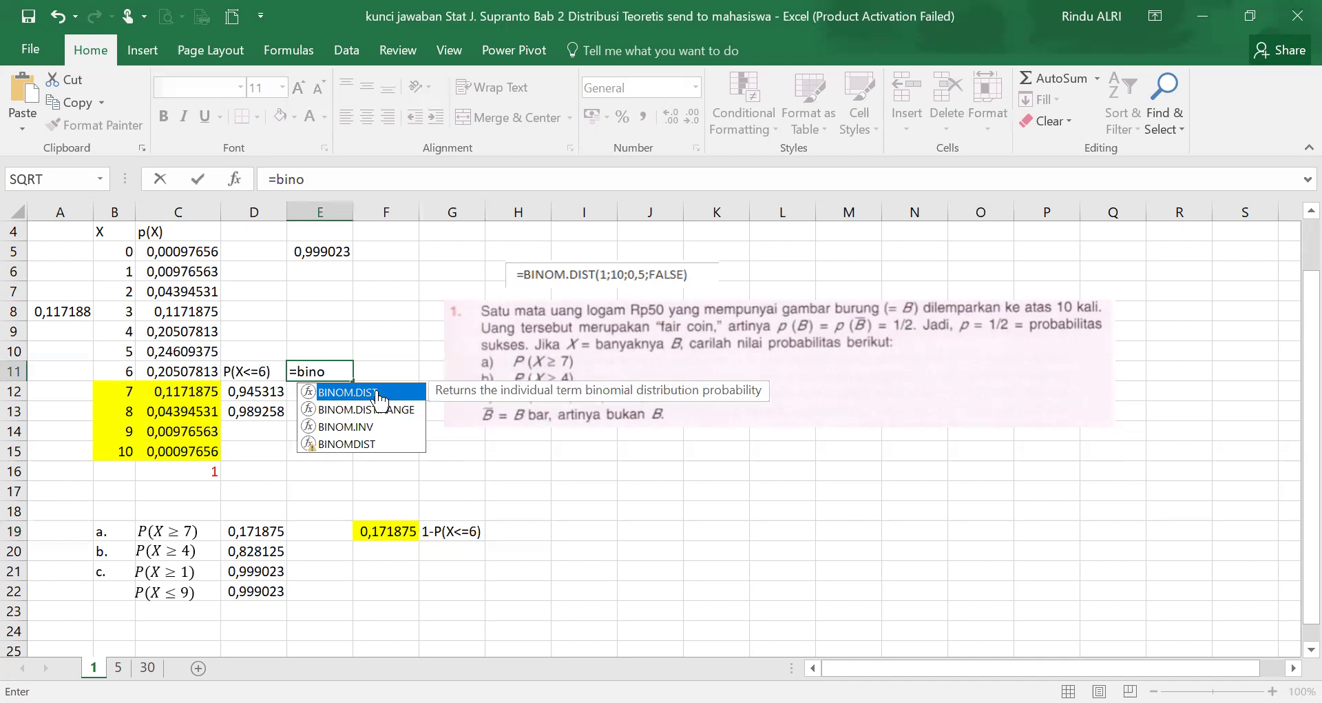
double_click(380, 392)
click(401, 179)
text(6:10)
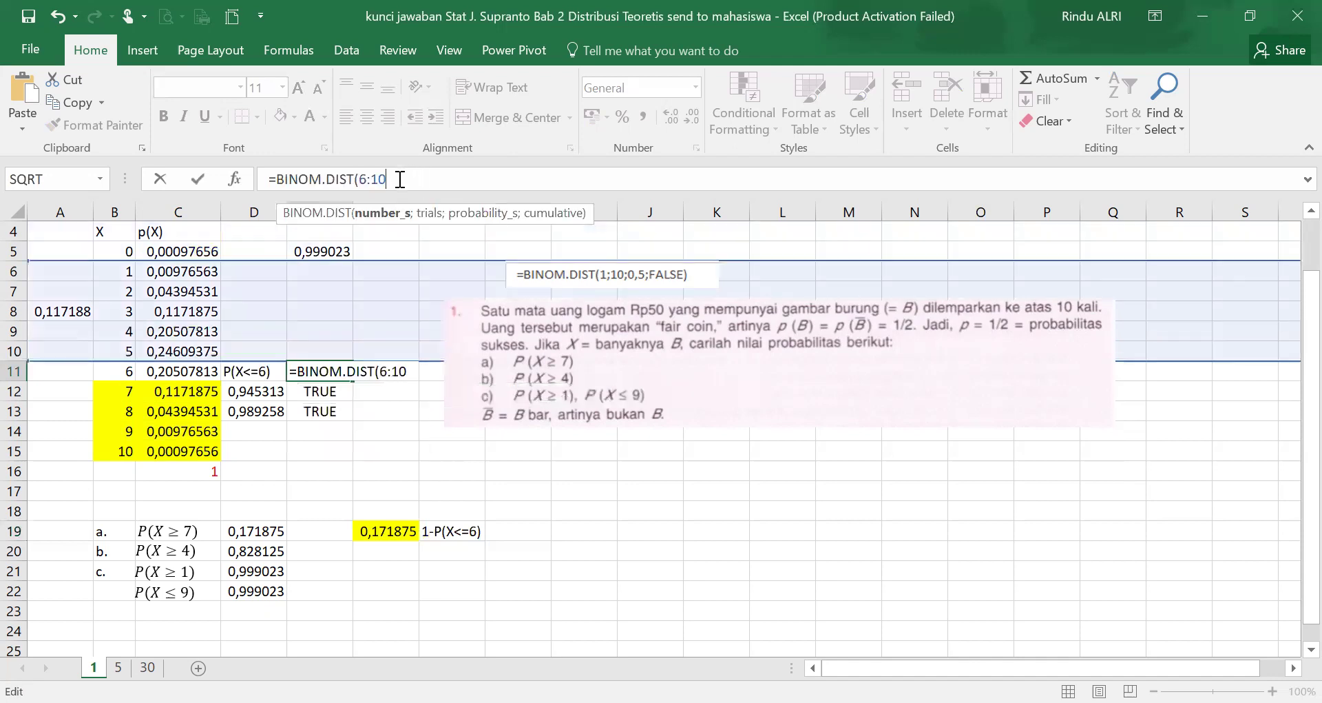
text(:0,5)
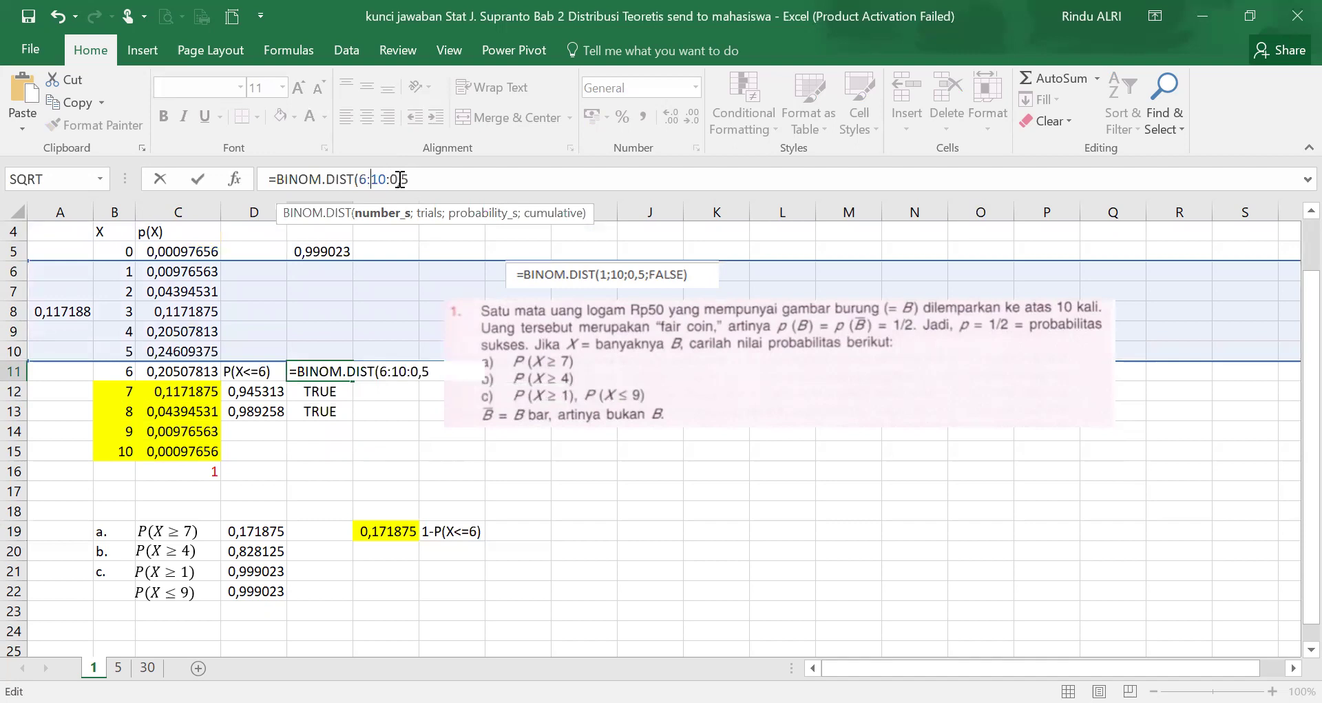
key(BackSpace)
text(;10:0,5)
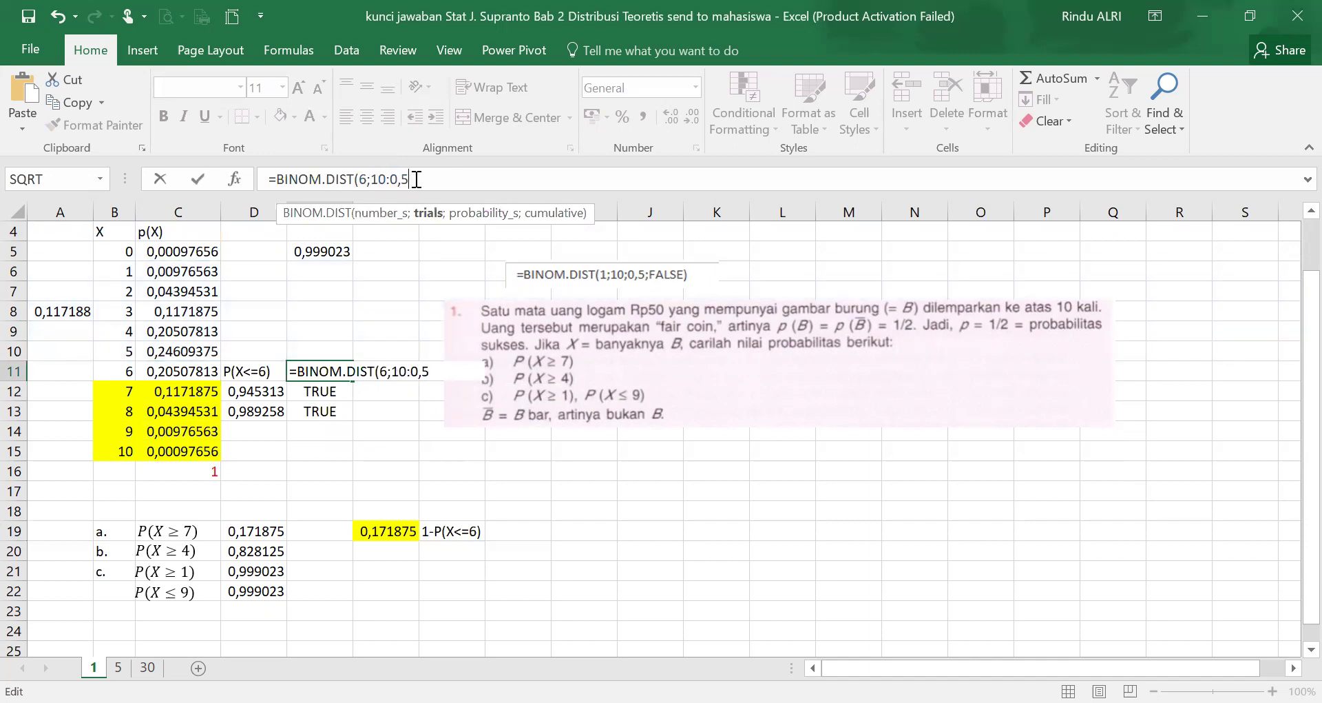
text(;)
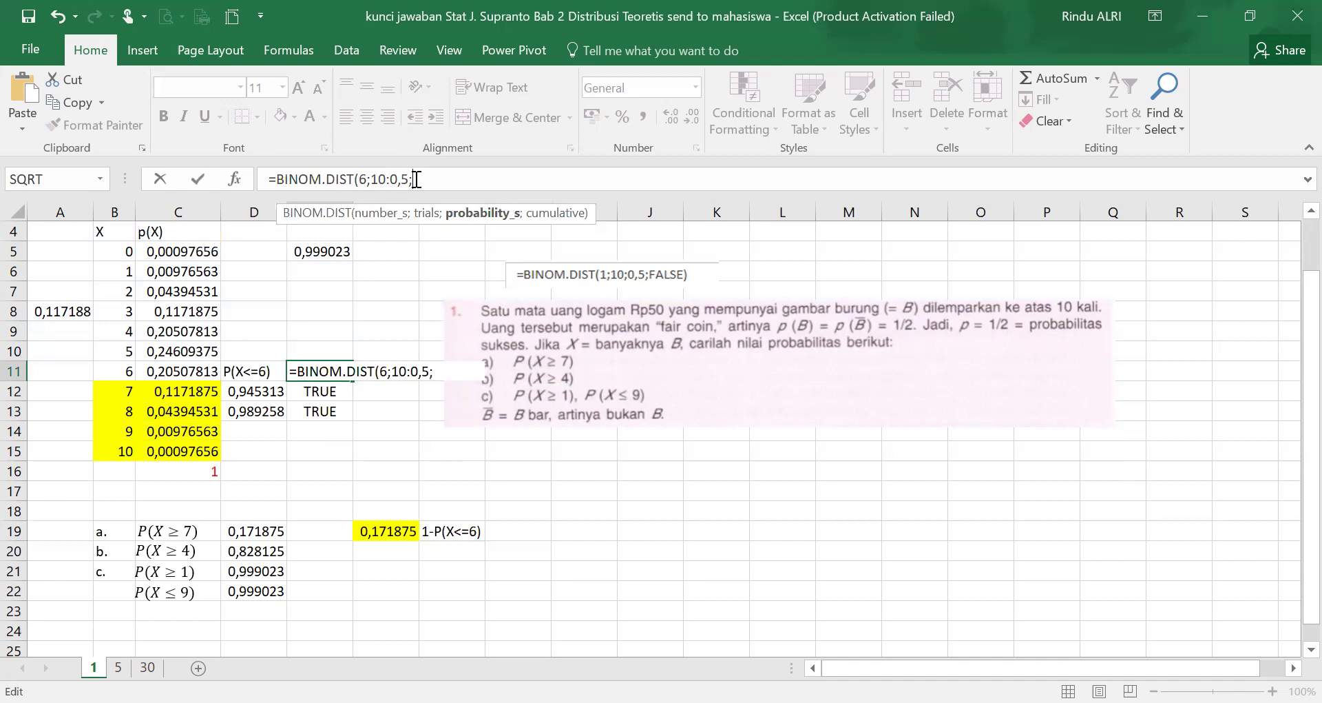
text(true))
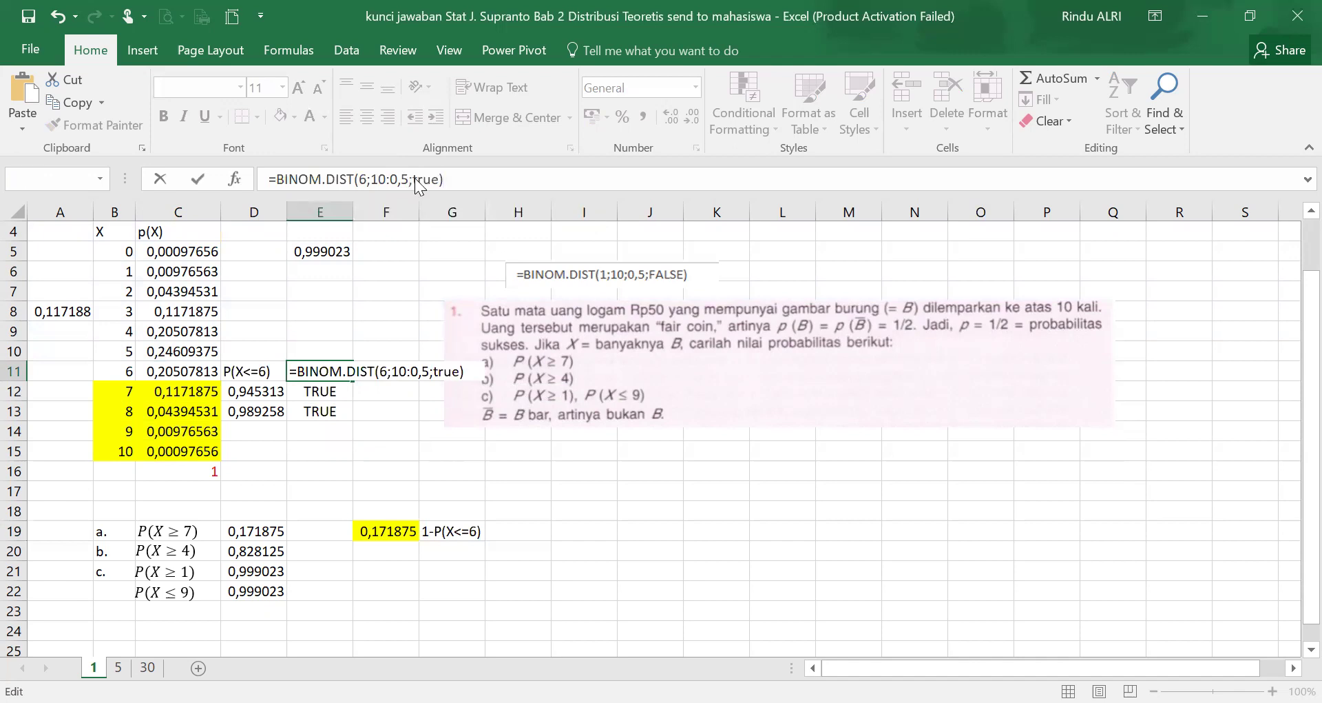
key(Return)
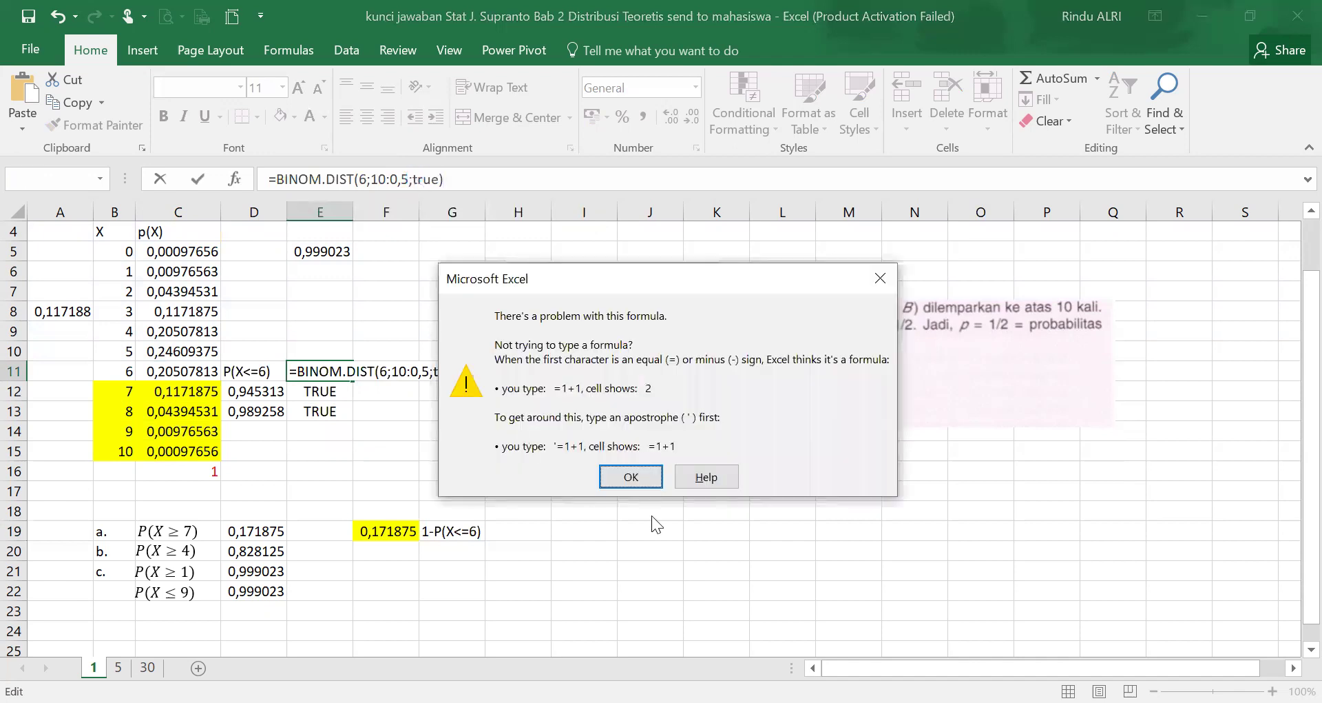
key(Return)
Correct the argument separator after 10 so that E11 holds =BINOM.DIST(6;10;0,5;true).
click(413, 179)
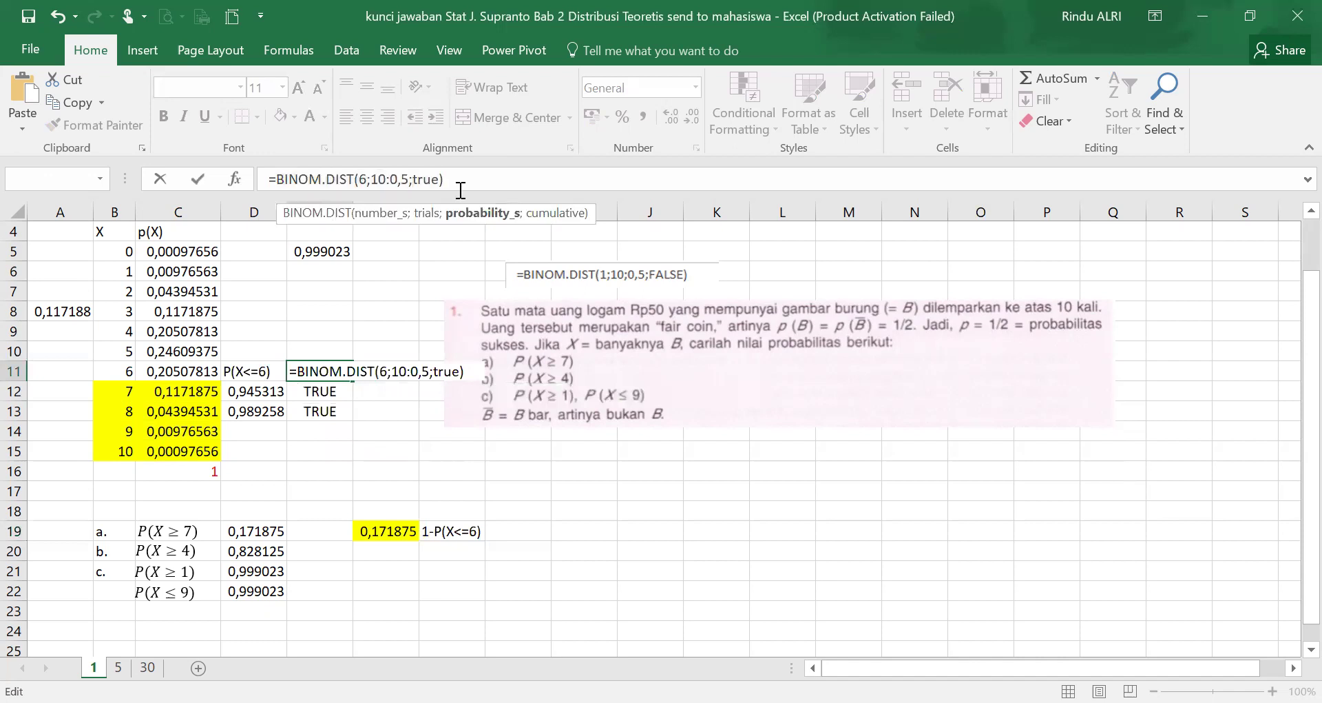
click(392, 181)
key(BackSpace)
text(;)
key(Return)
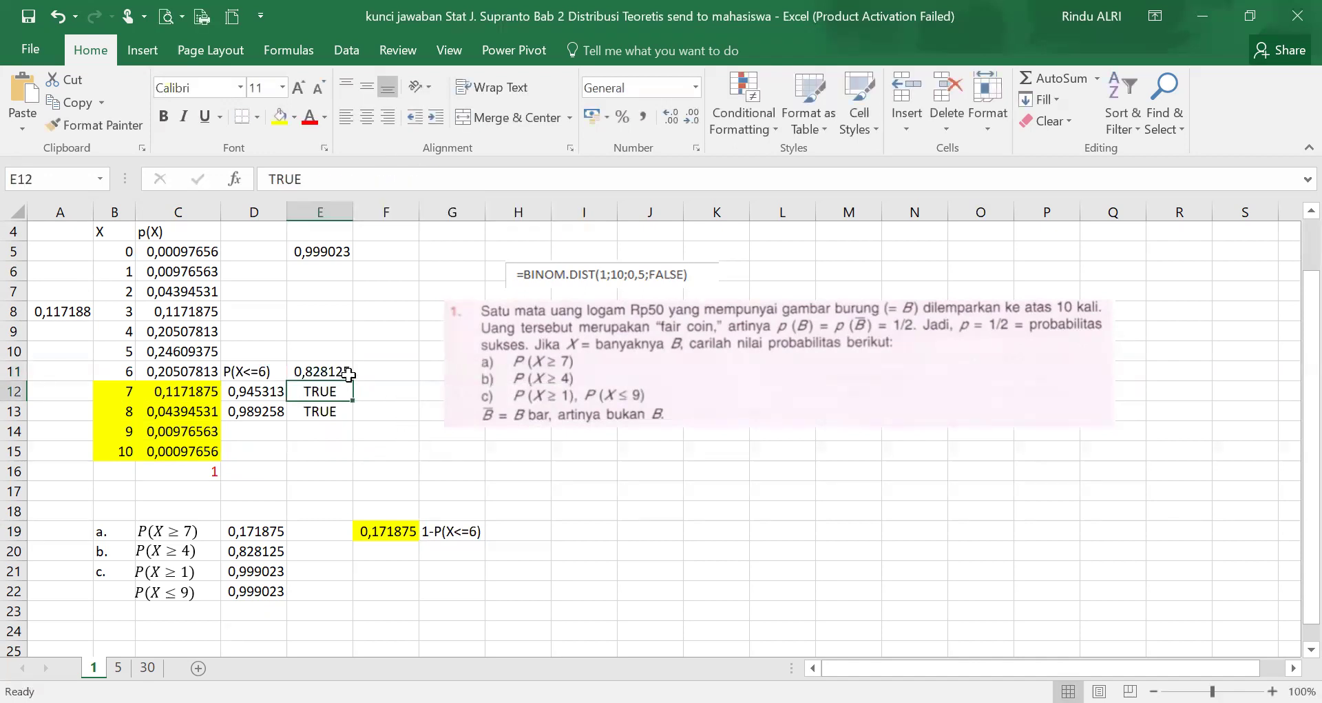
Clear the stray value in cell E5.
click(323, 254)
key(BackSpace)
click(380, 308)
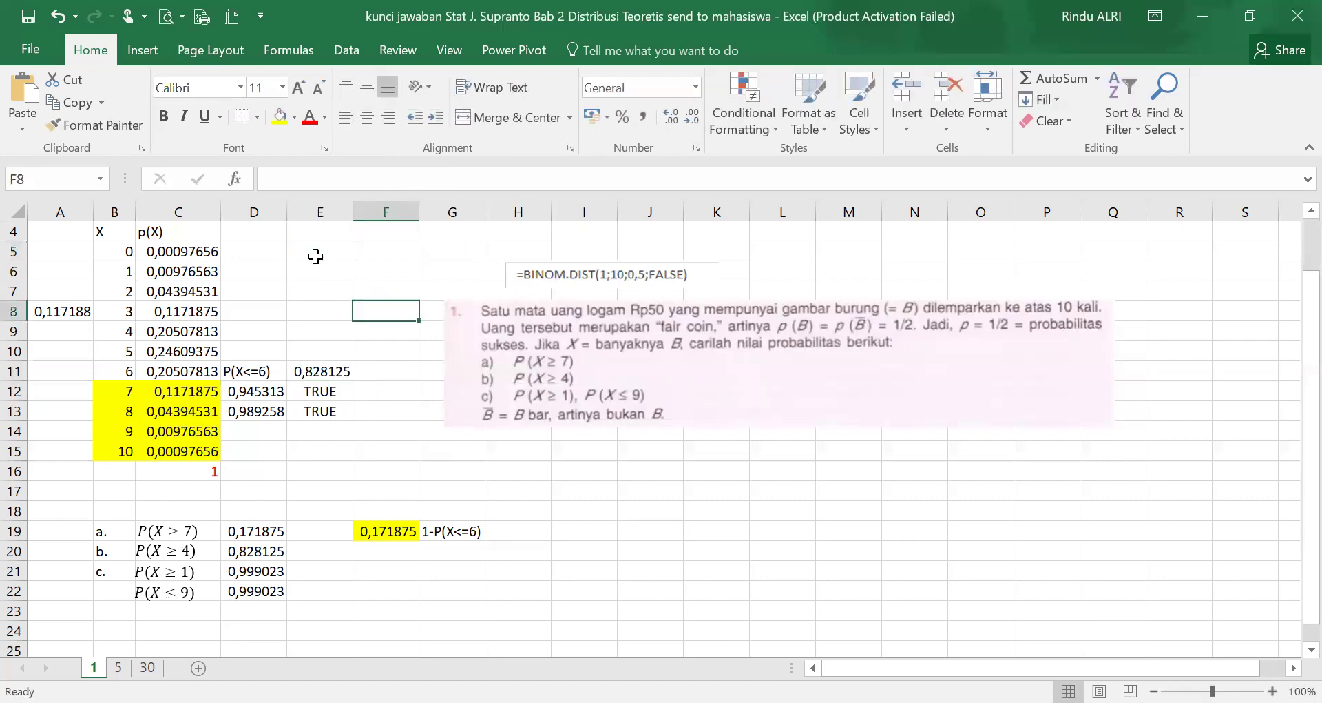
Cross-check P(X<=6) in F11 by summing the table probabilities for X = 0 to 6 with =SUM(C5:C11).
drag(315, 256, 319, 371)
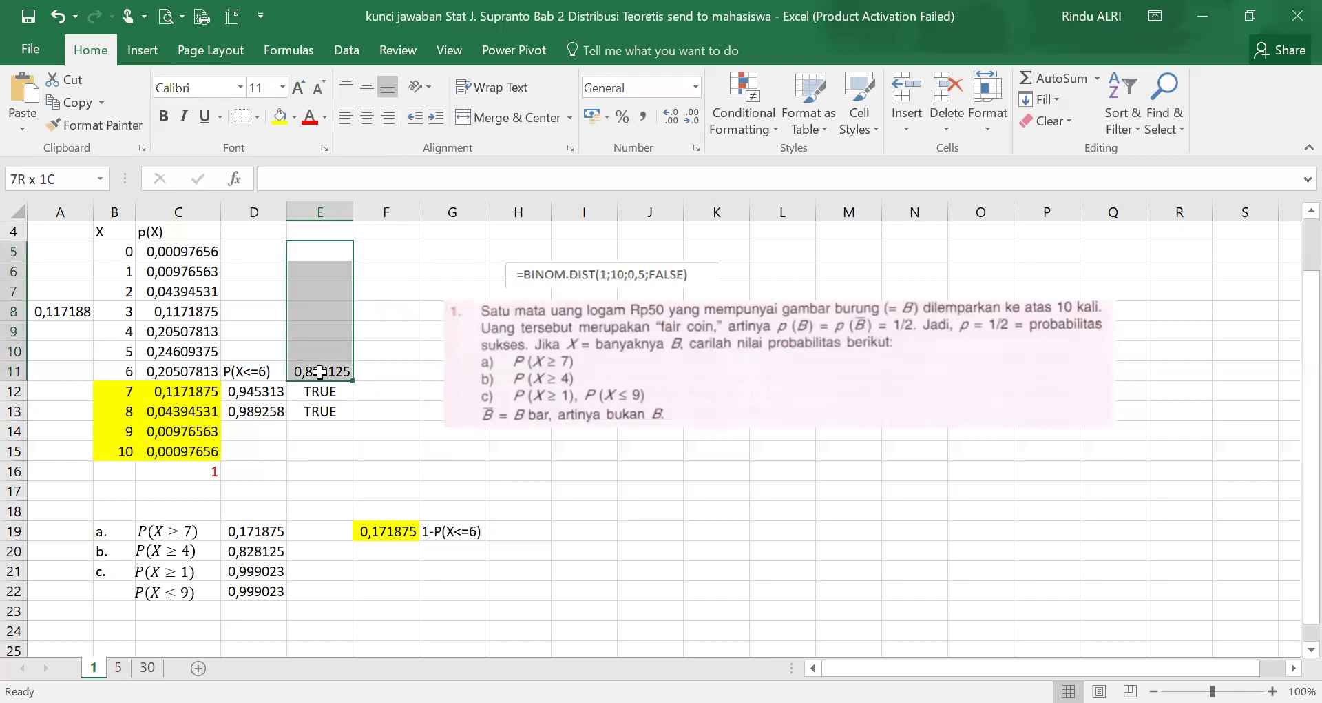
click(380, 433)
click(388, 370)
text(=sum()
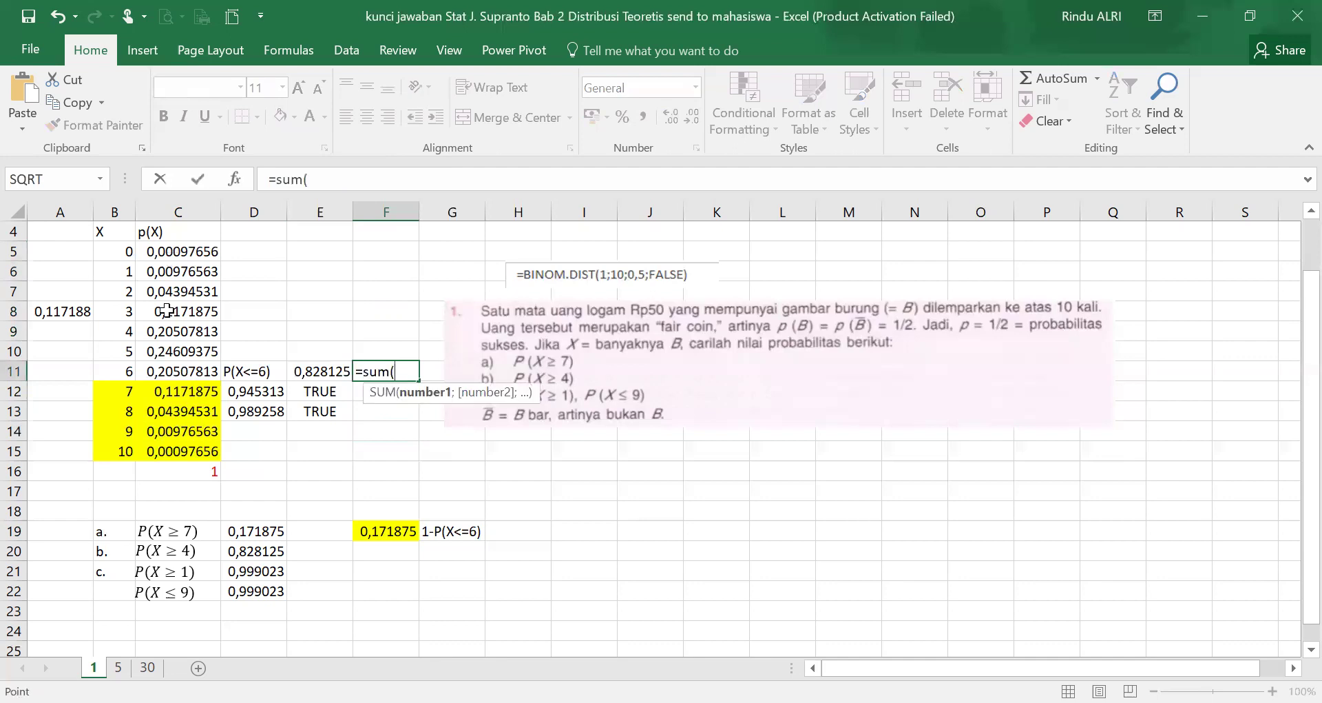
drag(172, 251, 174, 371)
text())
key(Return)
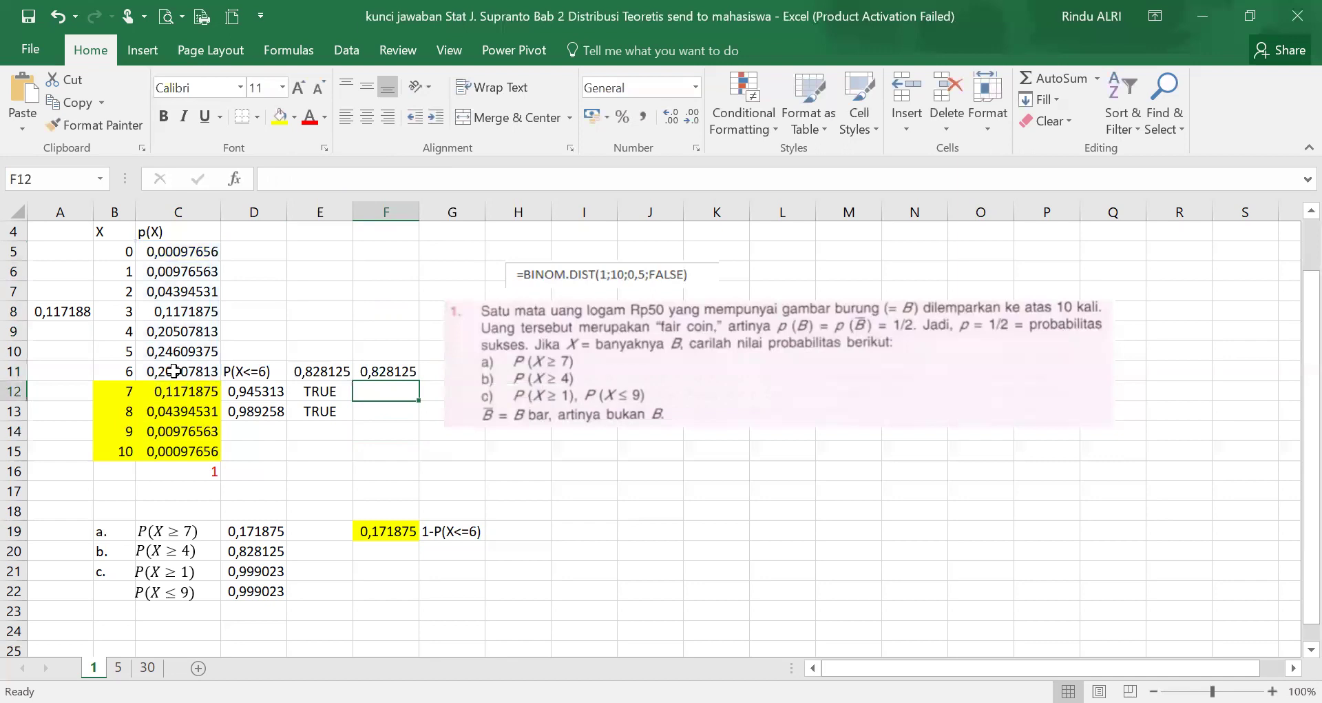
Compute P(X ≥ 7) by the complement in H19 with =1-E11.
click(505, 535)
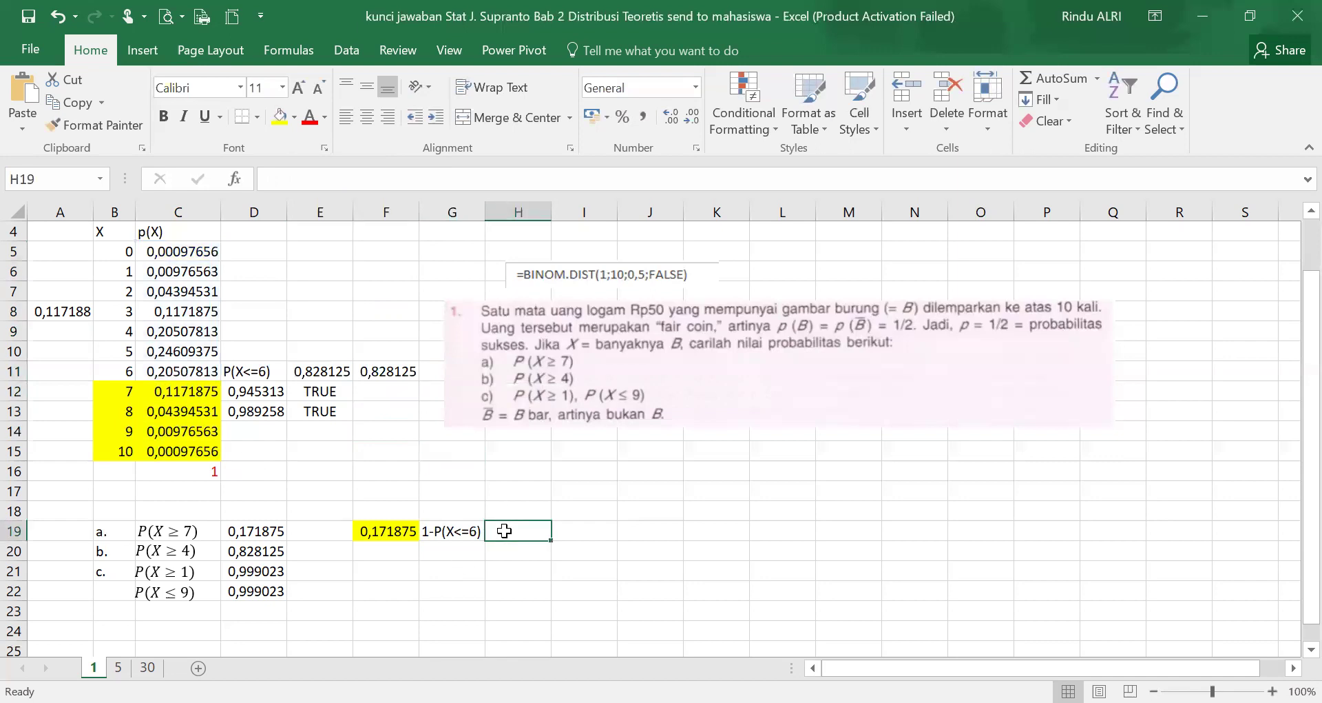
text(=1-)
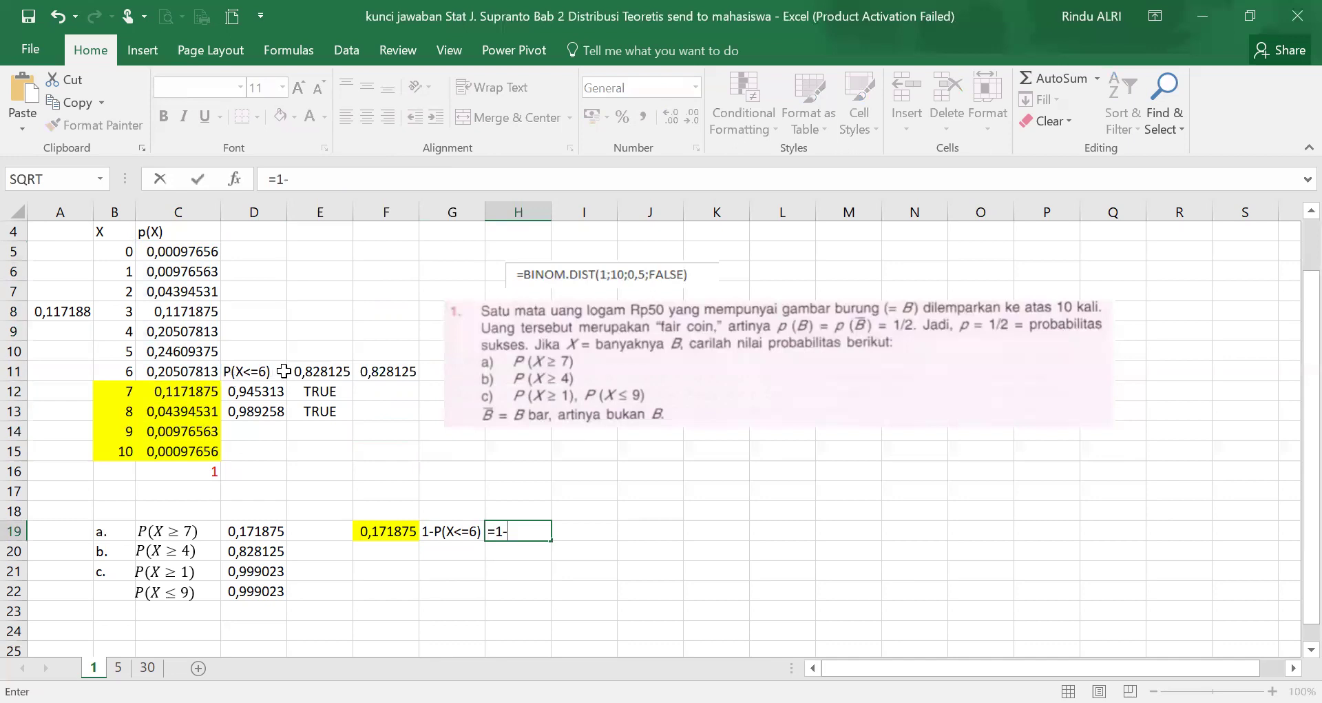
click(310, 376)
key(Return)
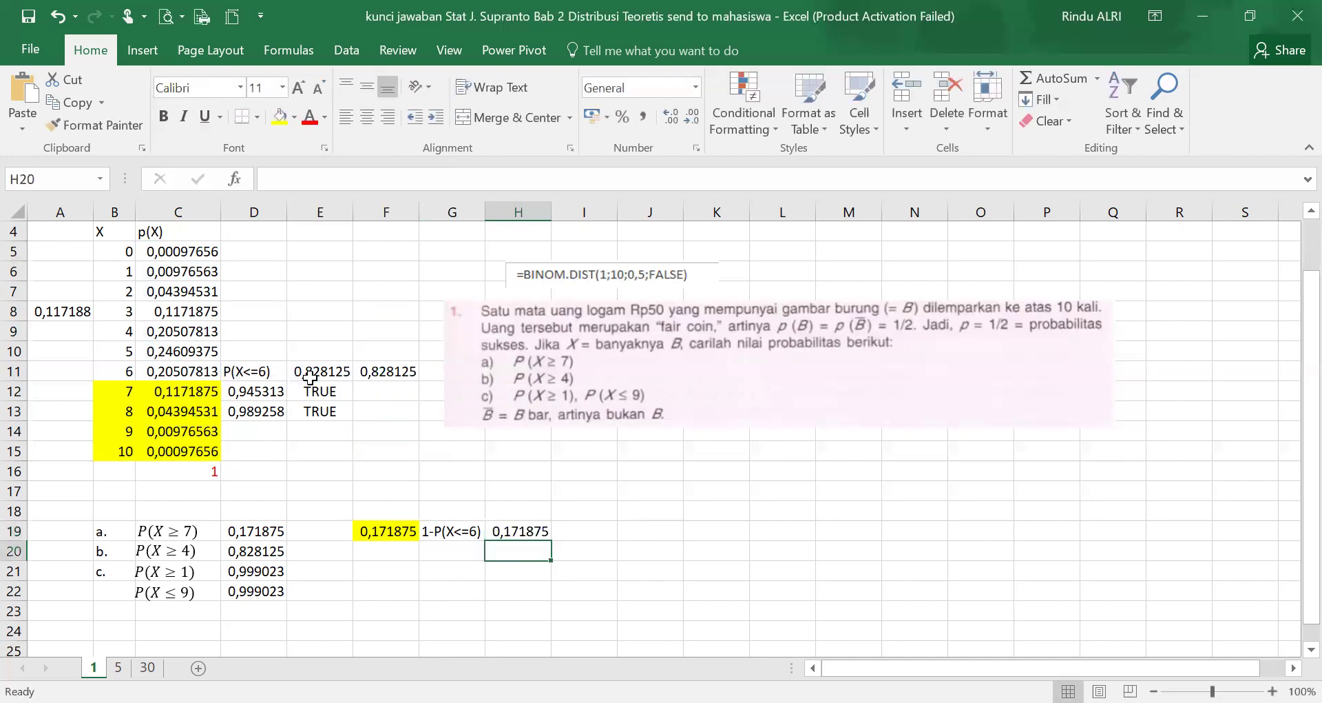
Write the complement expression 1-P(X<=0) as text in G21 for the P(X ≥ 1) part.
click(16, 532)
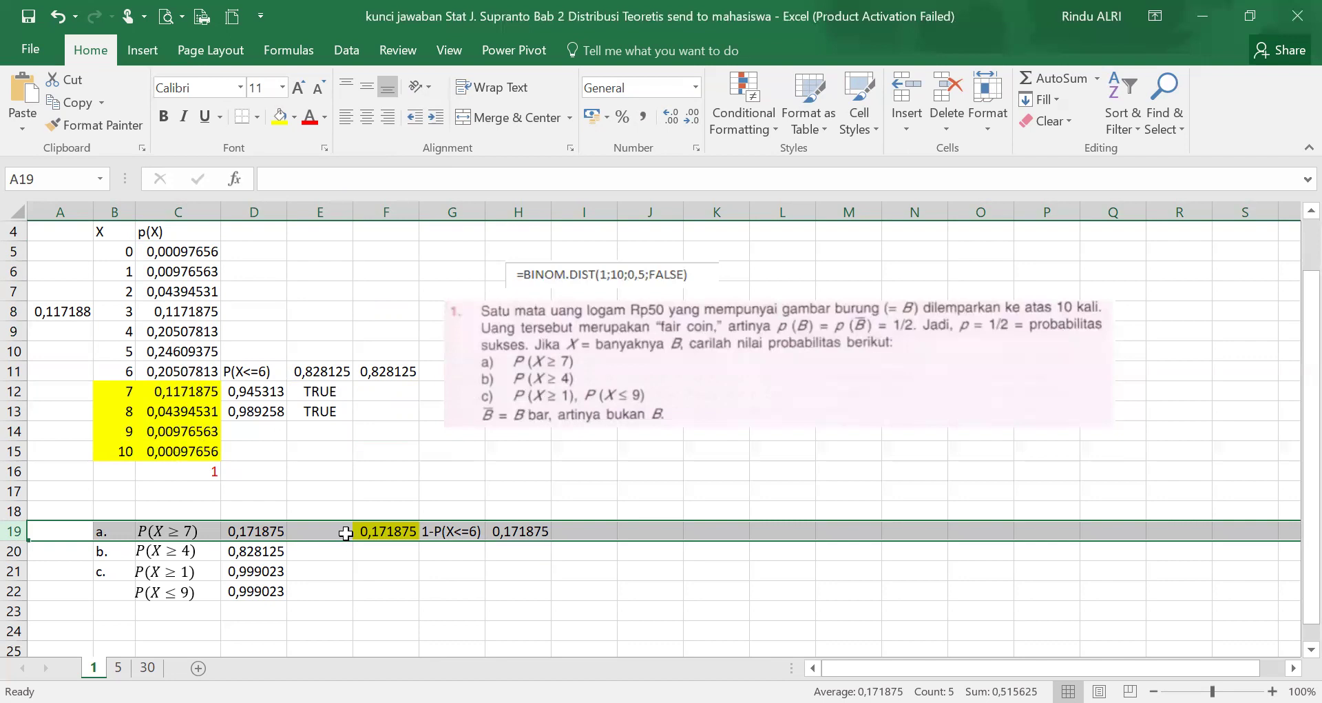
click(393, 557)
click(448, 569)
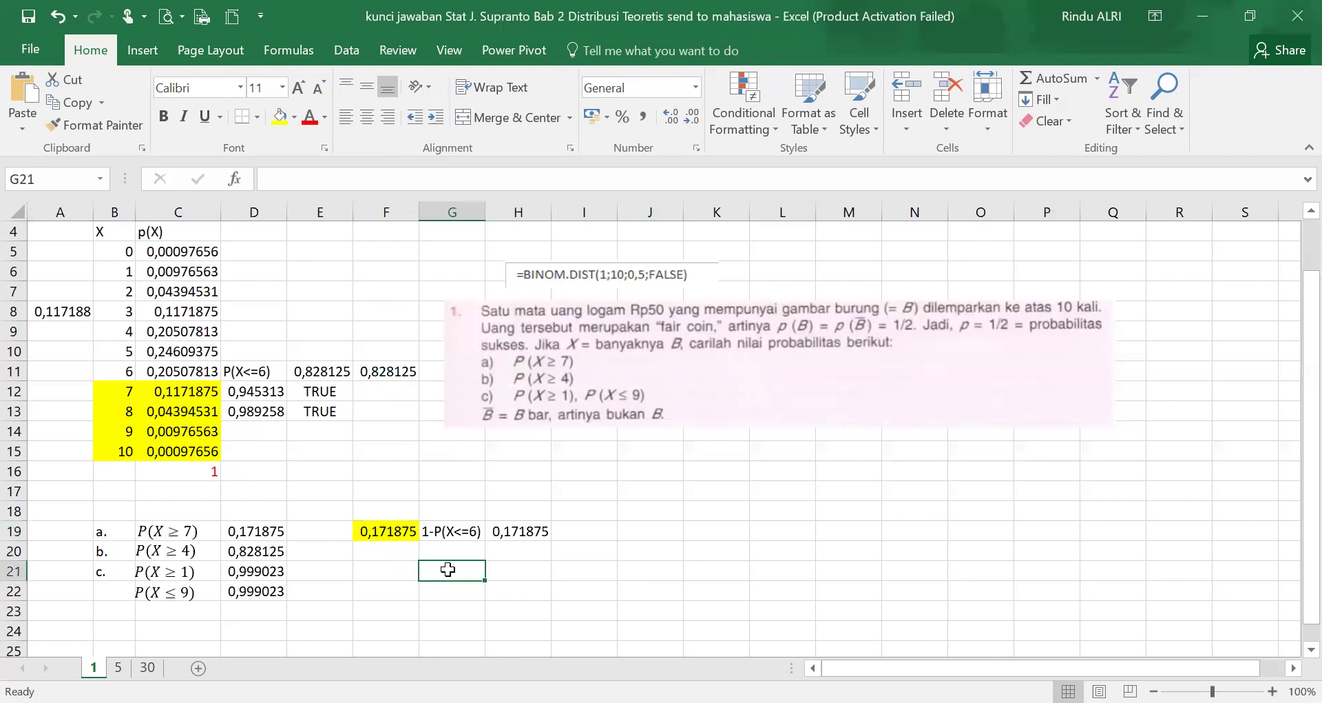
text(1-)
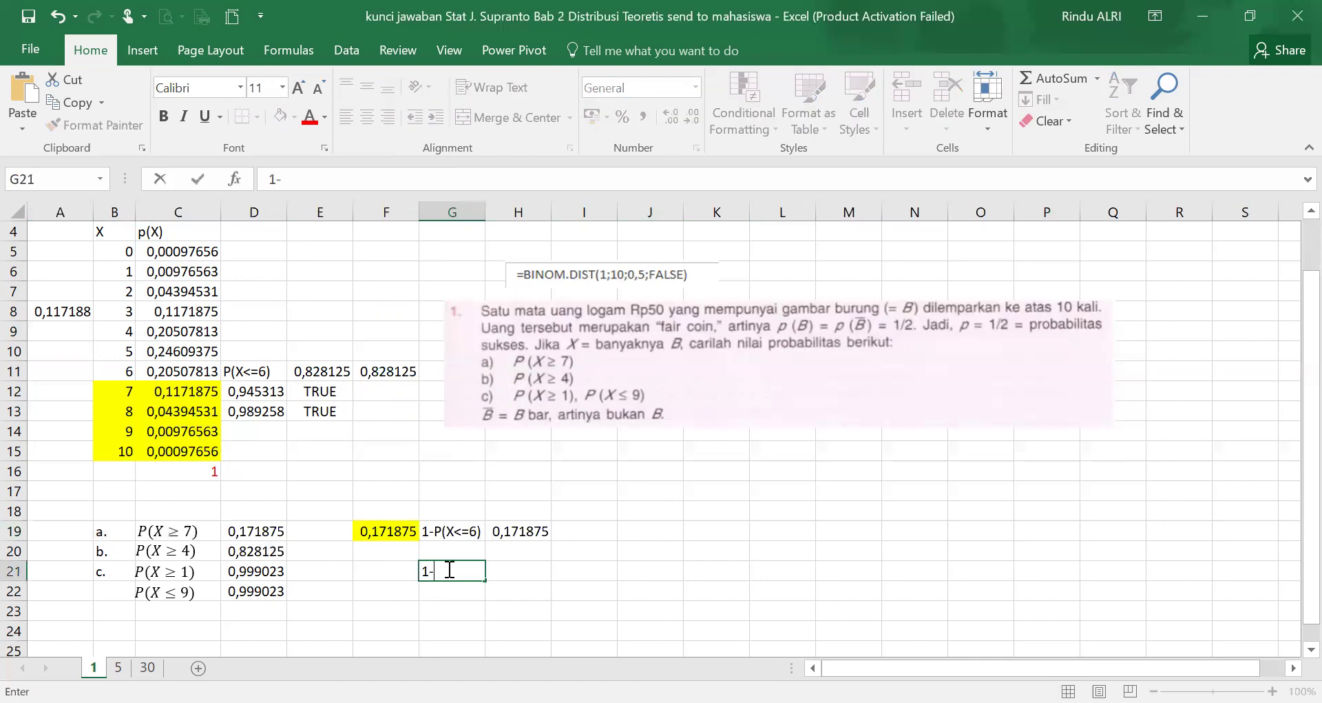
text(P(X<=0))
key(Up)
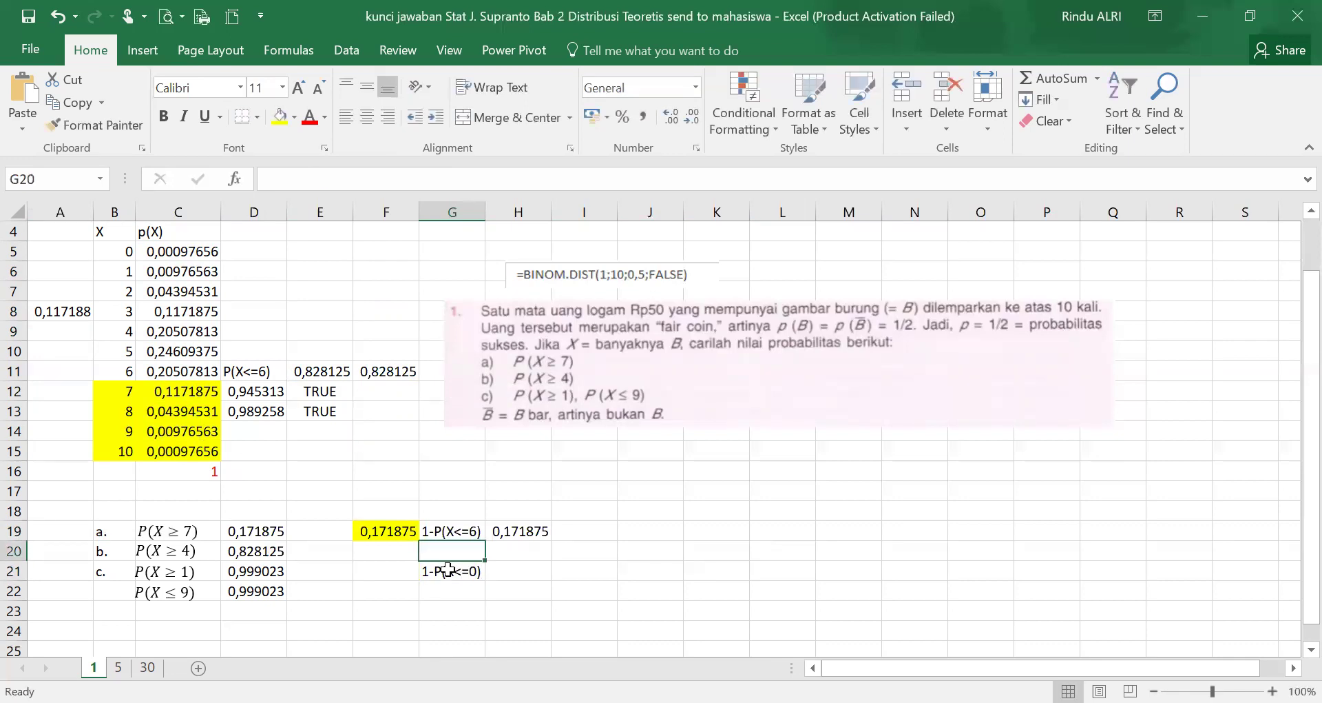
Write the complement expression 1-(PX<=3) as text in G20 for the P(X ≥ 4) part.
text(1-)
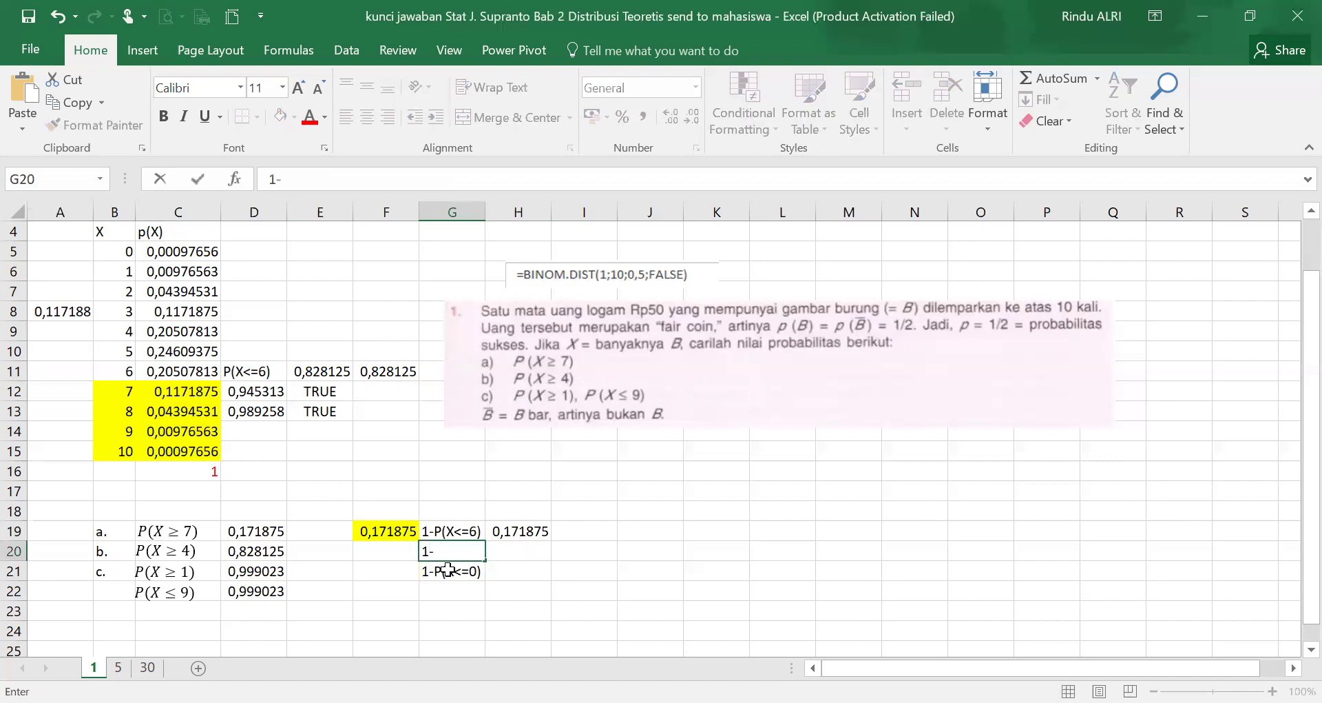
text((PX<=3))
click(459, 601)
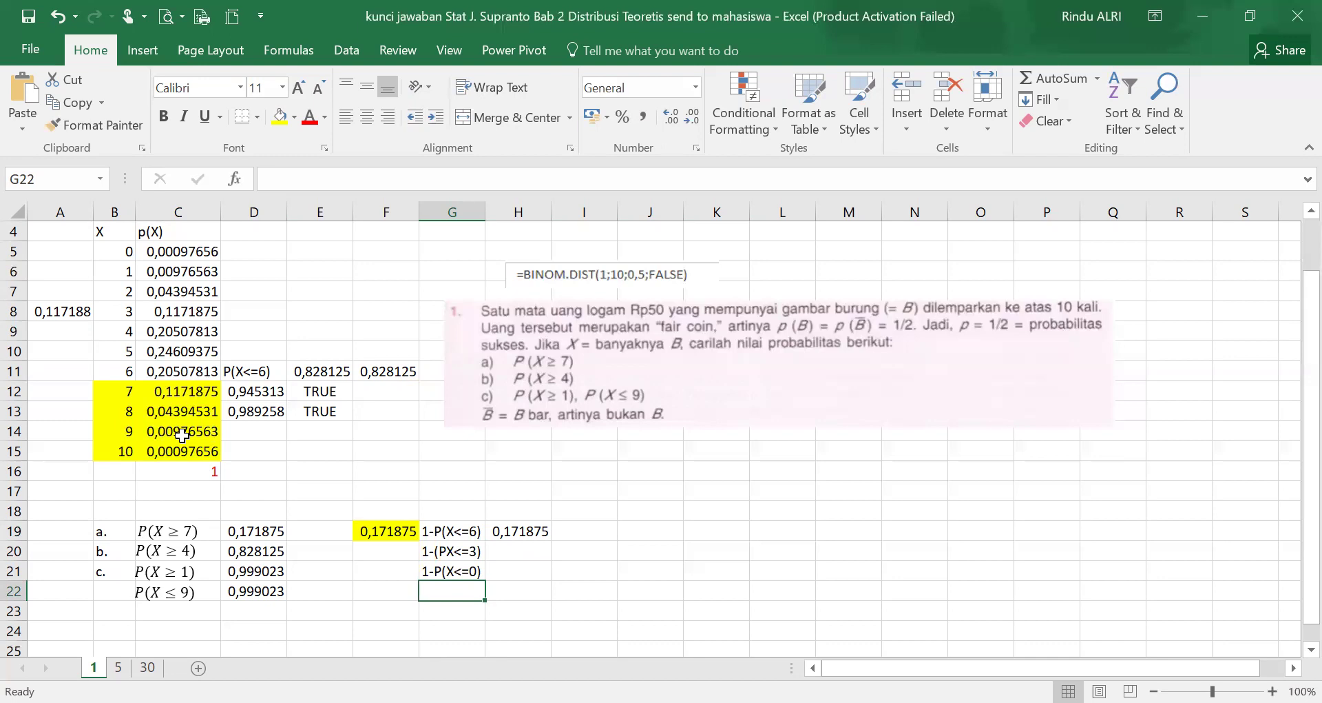
Highlight the table row for X = 9, cells B14:E14, with a blue fill.
click(182, 434)
drag(111, 428, 324, 432)
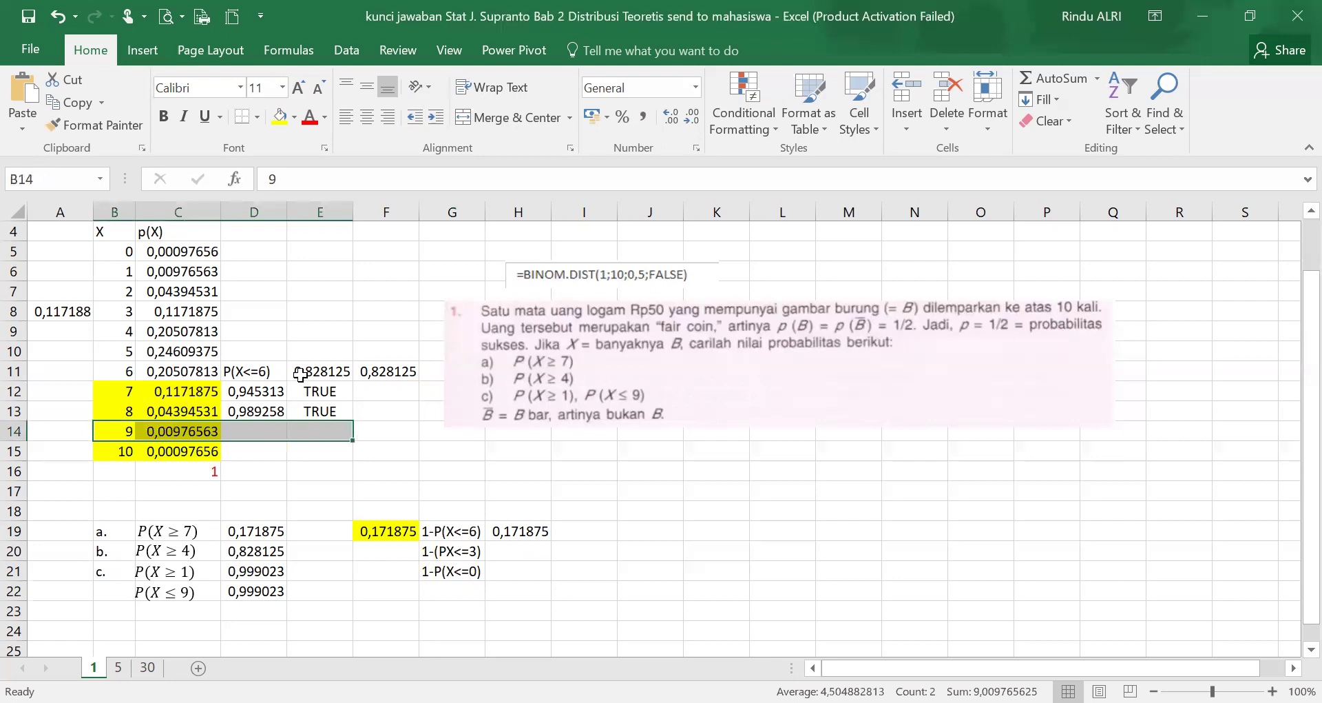
click(295, 117)
click(343, 168)
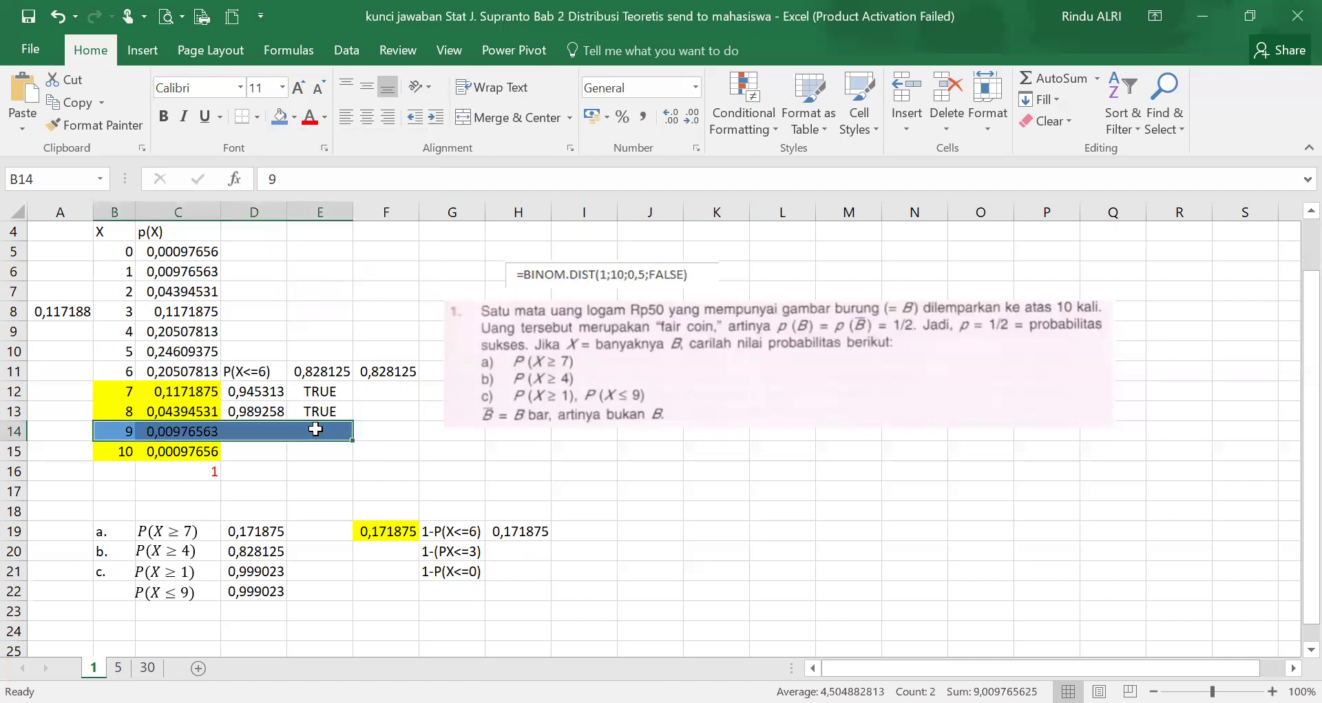
Compute the cumulative probability P(X ≤ 9) in E14 with =BINOM.DIST(9;10;0,5;TRUE).
click(315, 428)
text(=)
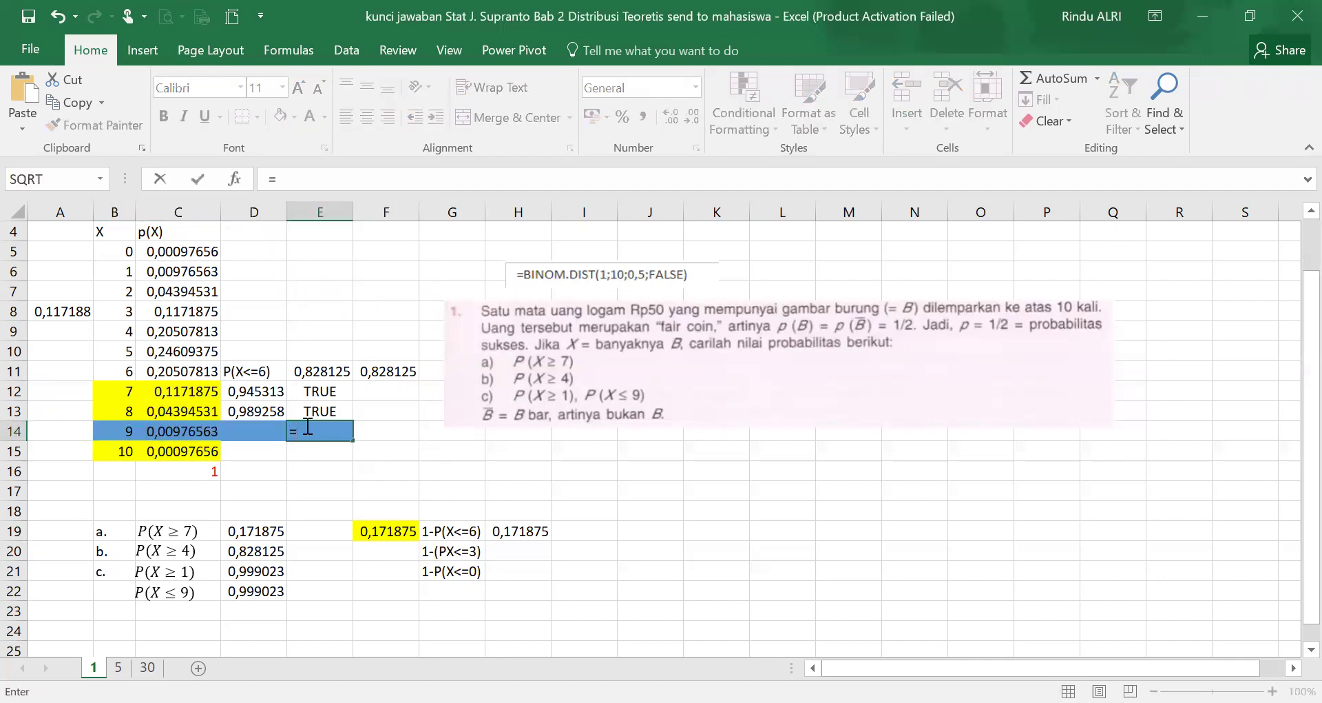
text(binom)
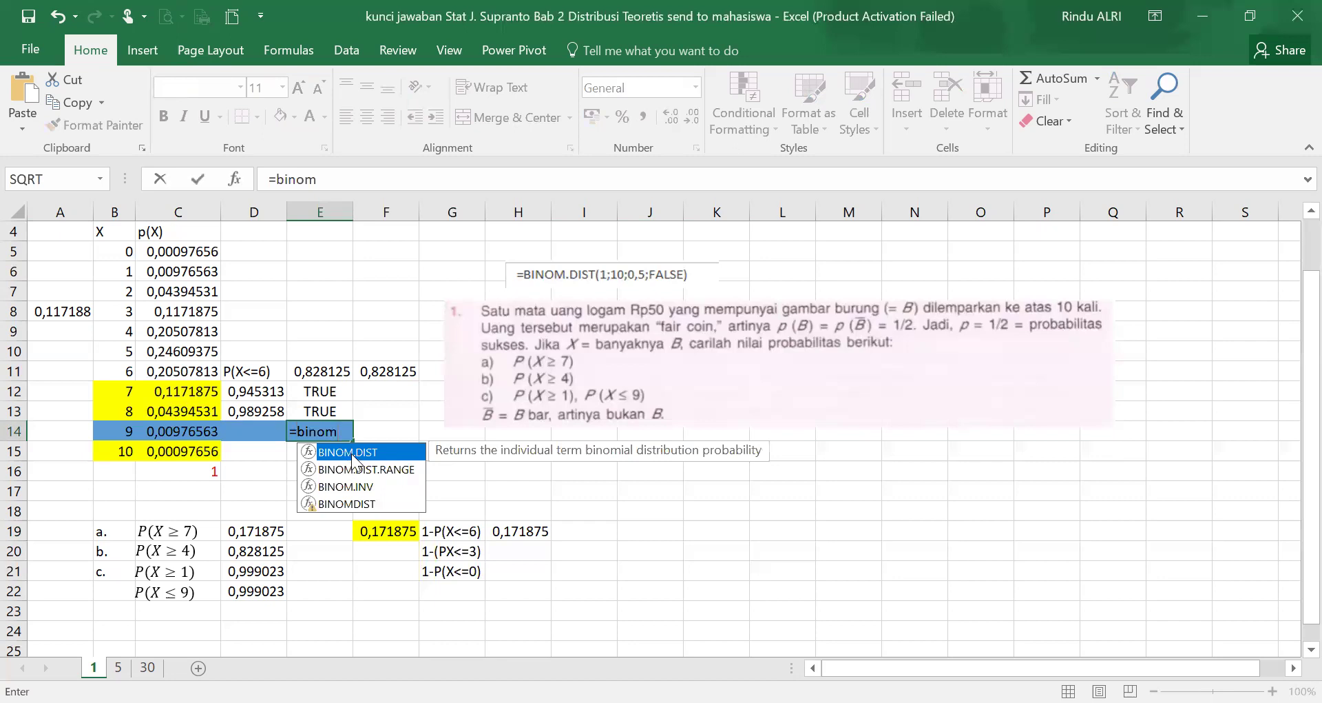
double_click(353, 453)
text(9)
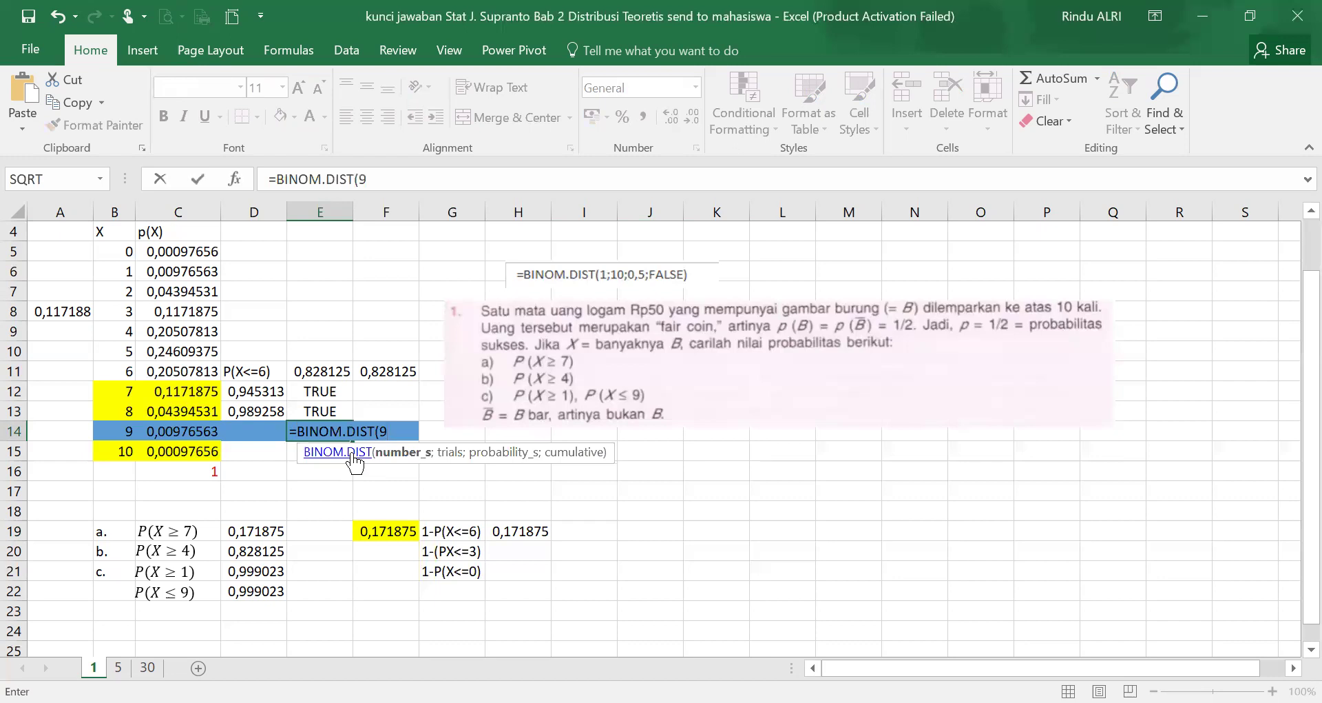
text(;10)
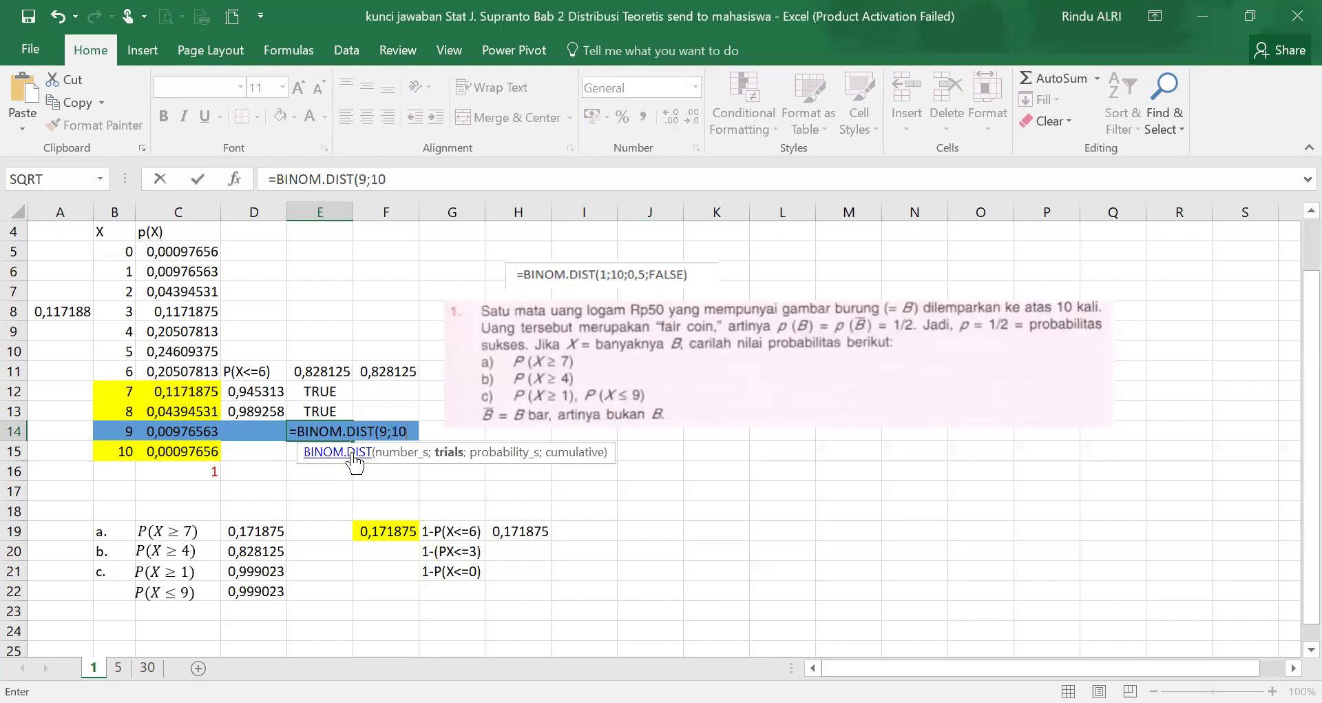
text(;0,5)
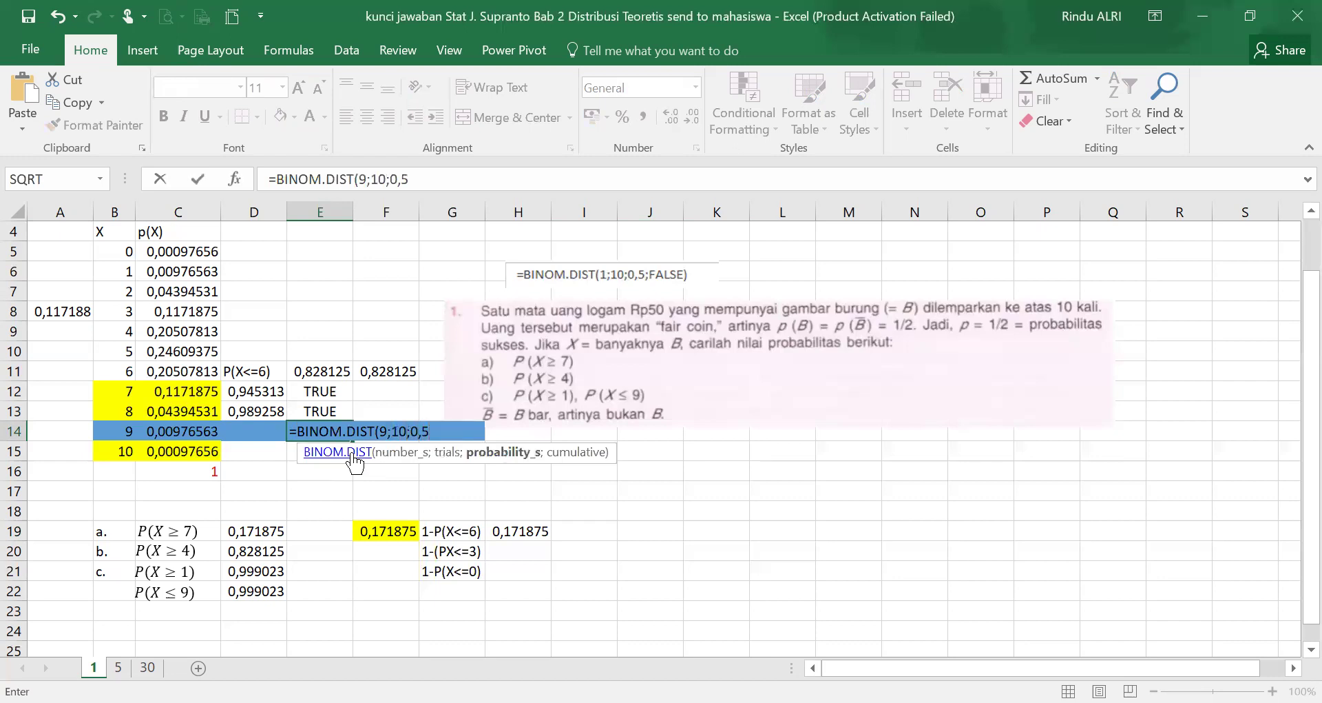
text(;true)
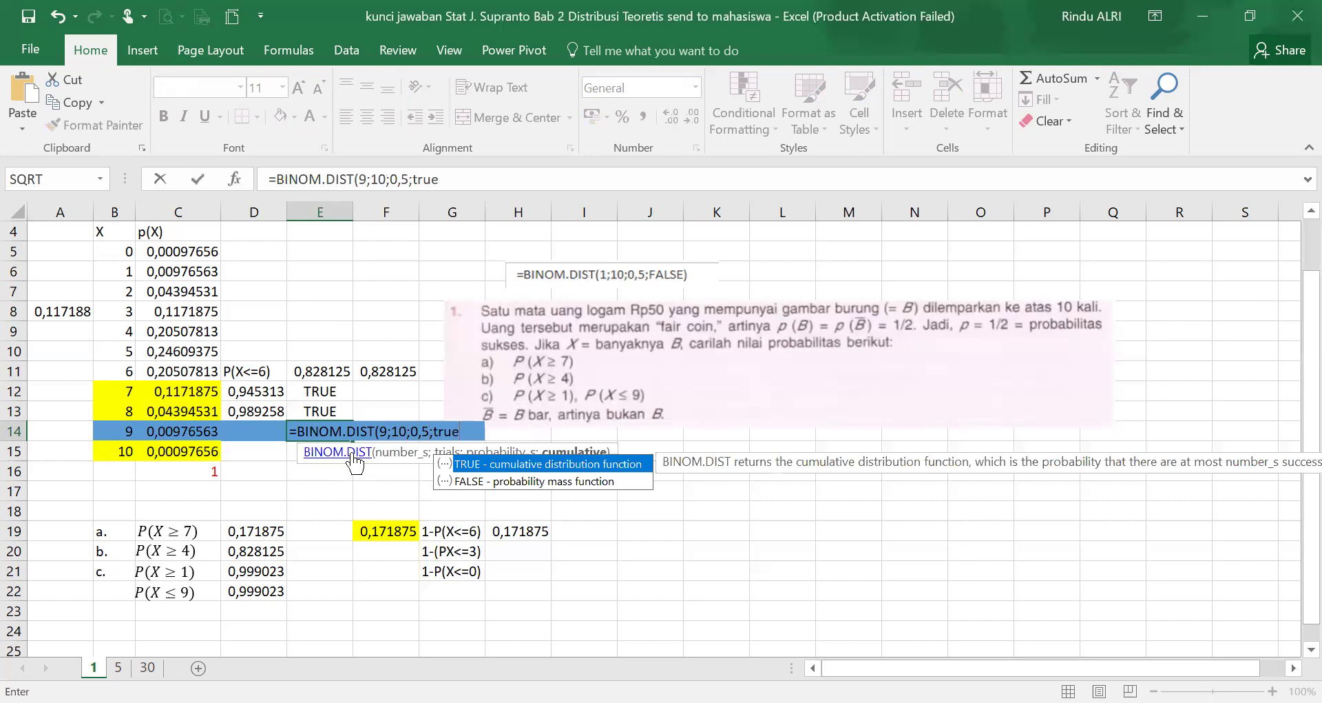
text())
key(Return)
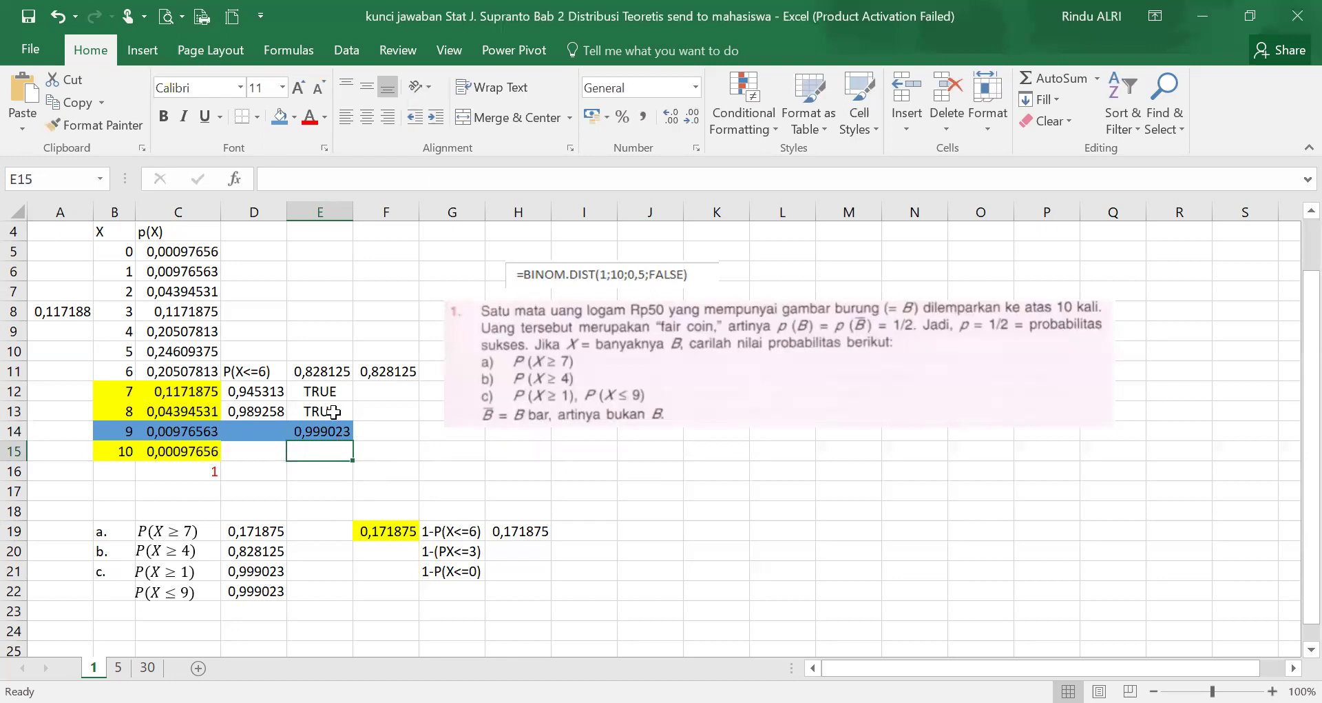
Switch to sheet 5 and examine the POISSON.DIST formulas for x = 0 and x = 3, including the mean argument.
click(118, 666)
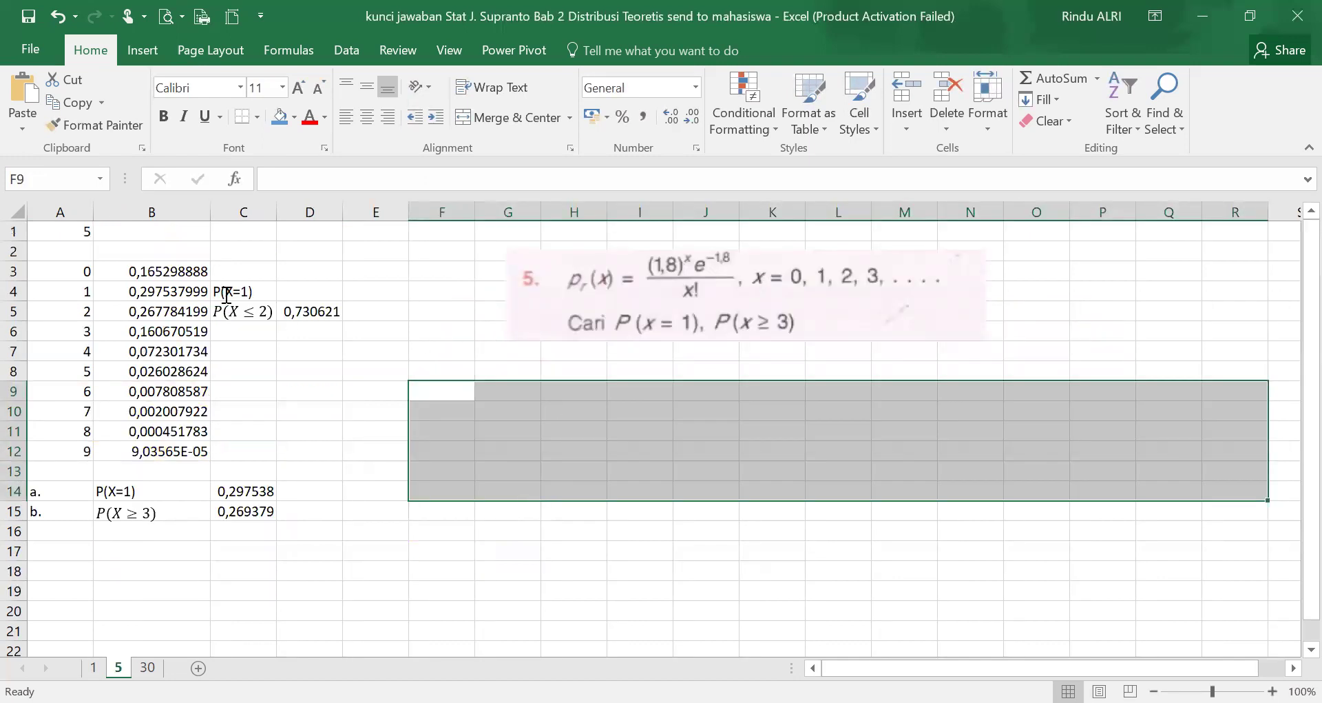
click(165, 271)
click(314, 179)
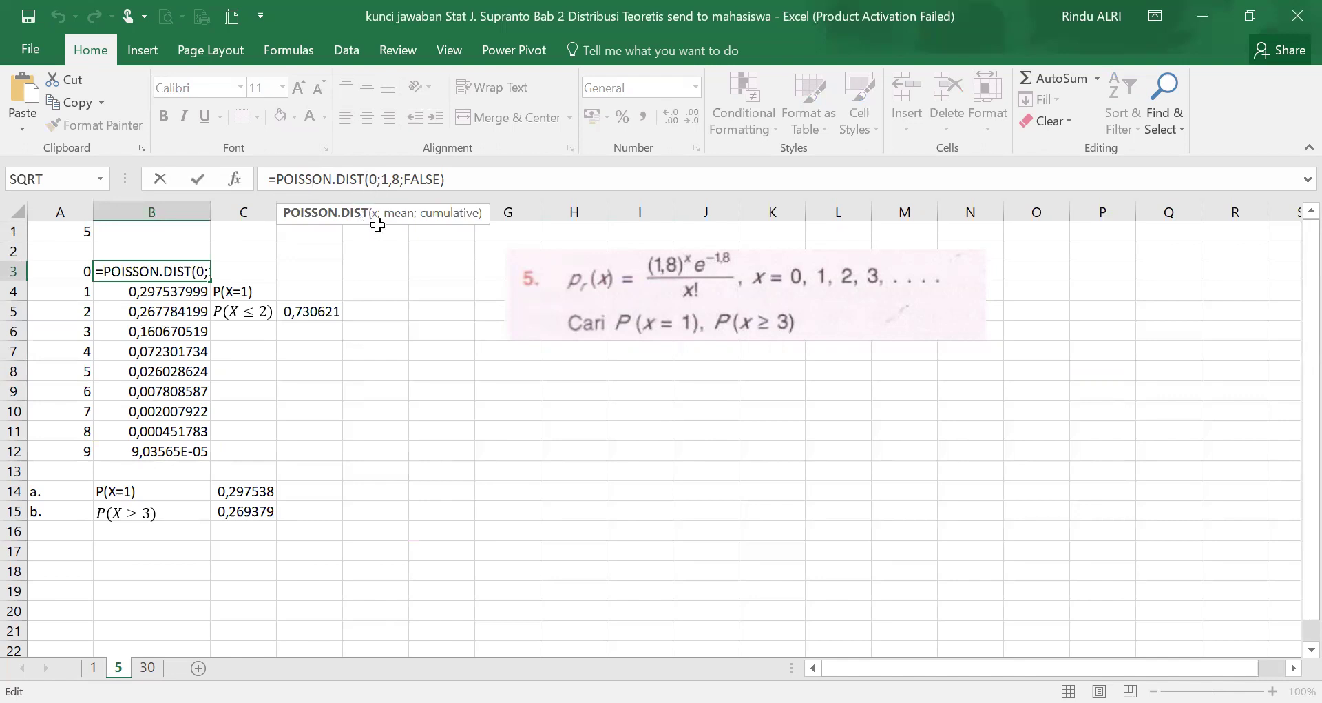
click(138, 331)
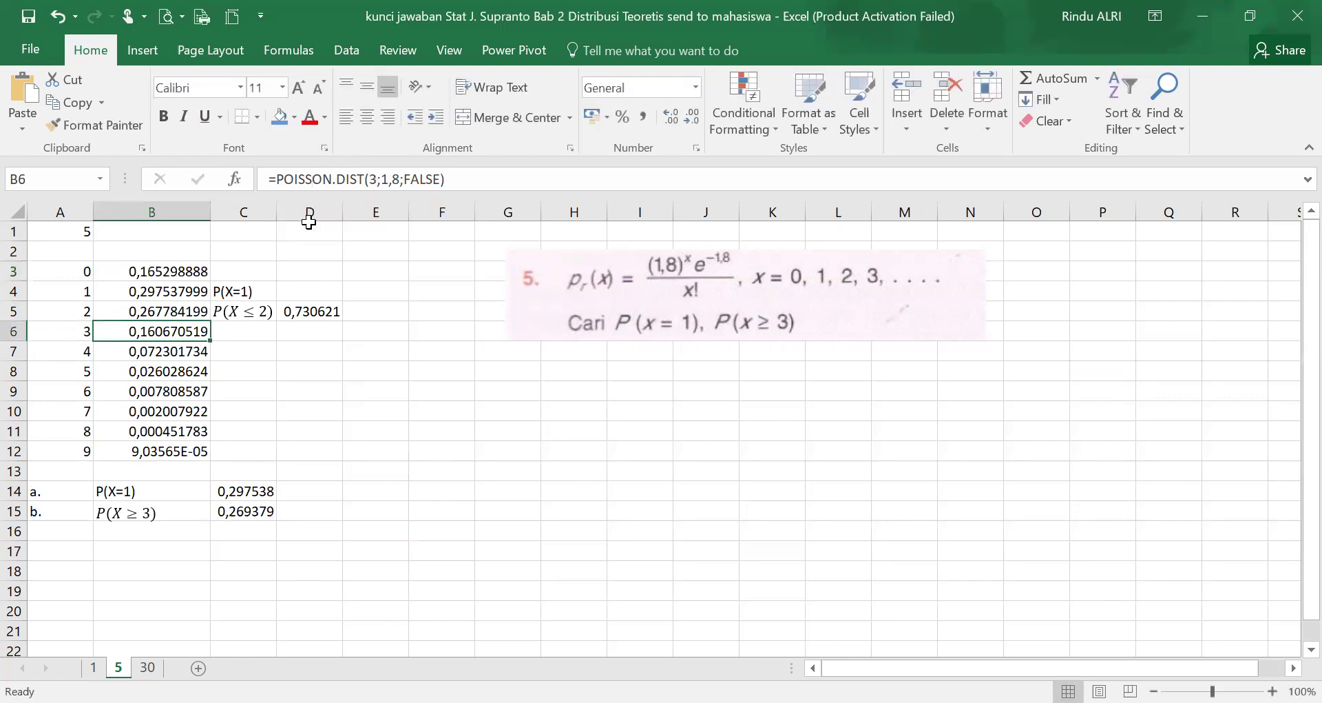
click(372, 180)
drag(381, 179, 400, 180)
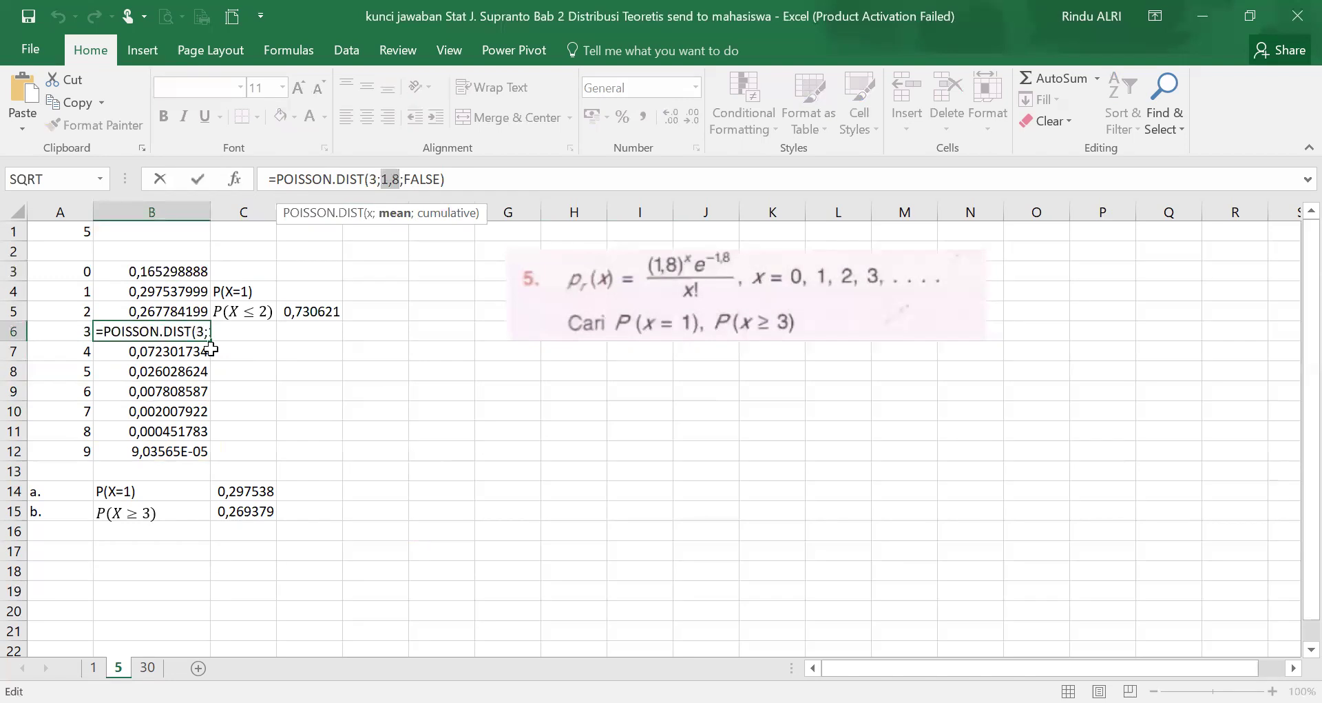
click(463, 550)
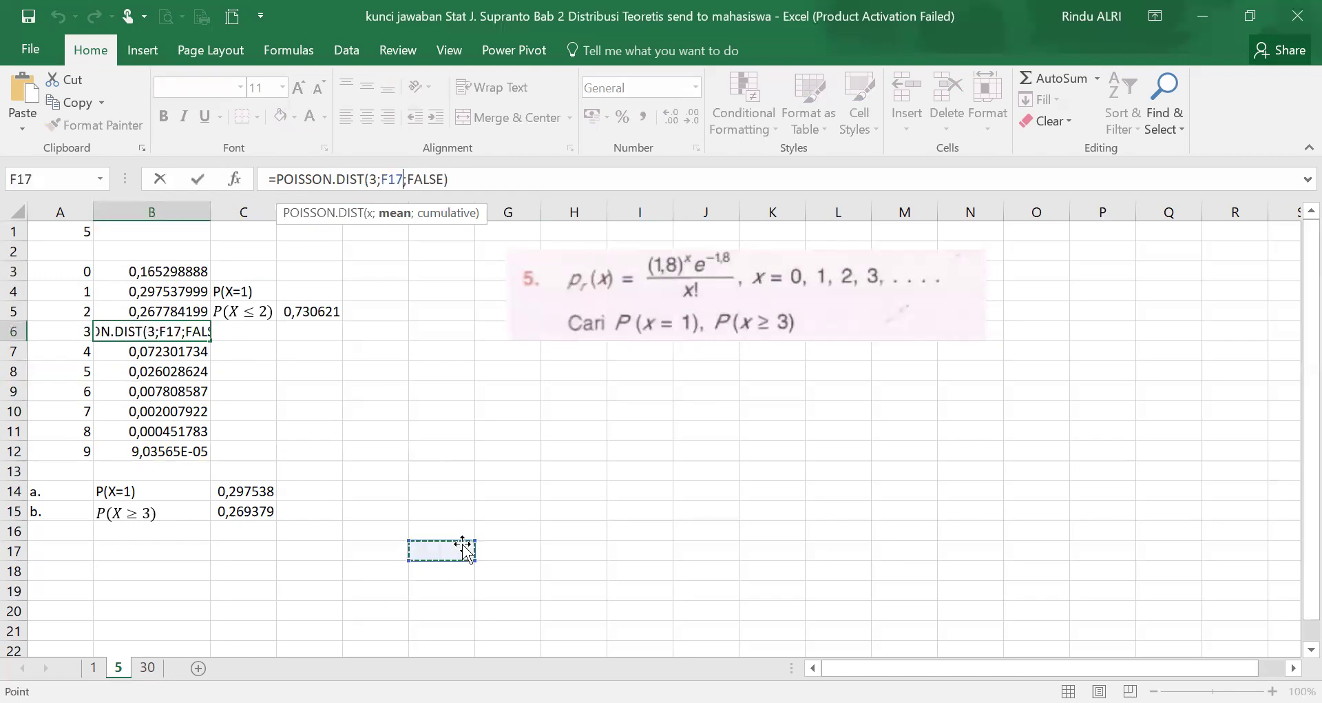
click(390, 171)
key(Delete)
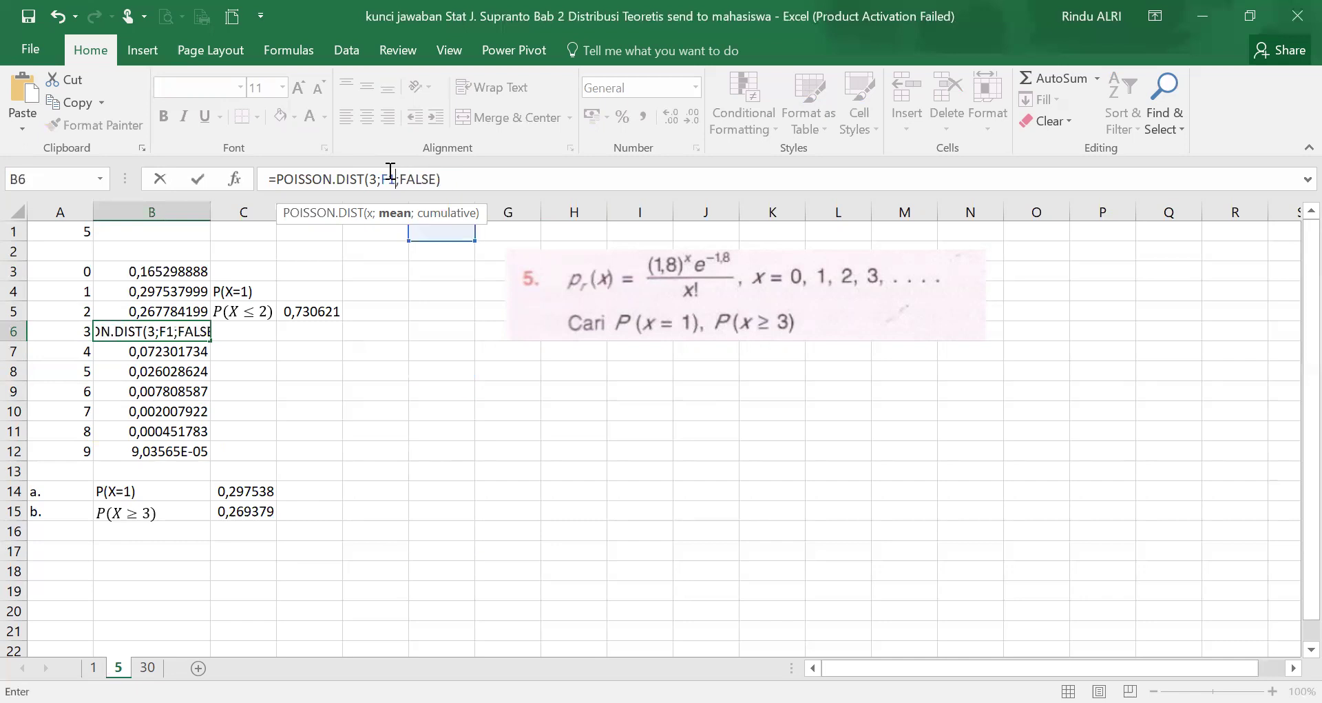
key(BackSpace)
key(BackSpace)
text(1,8)
key(Return)
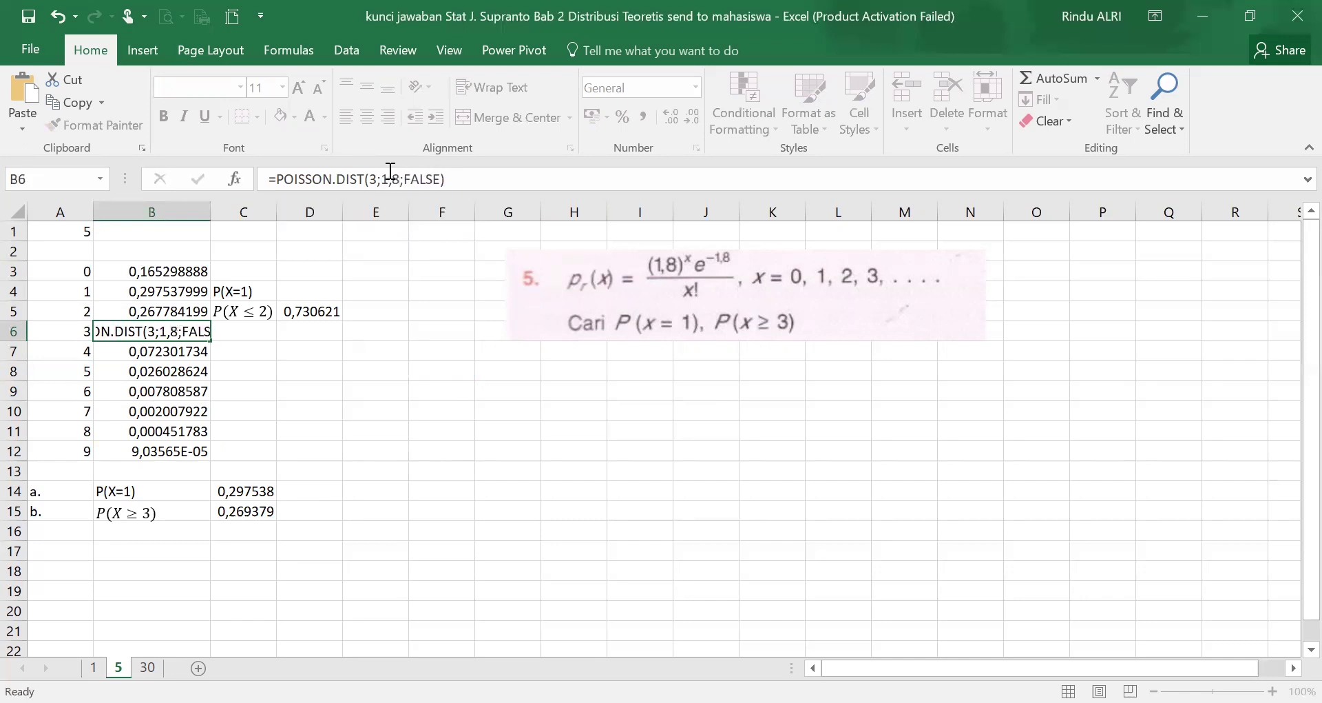
Inspect the P(X=1) answer in C14 and the POISSON.DIST formula in B4 that it refers to.
click(513, 411)
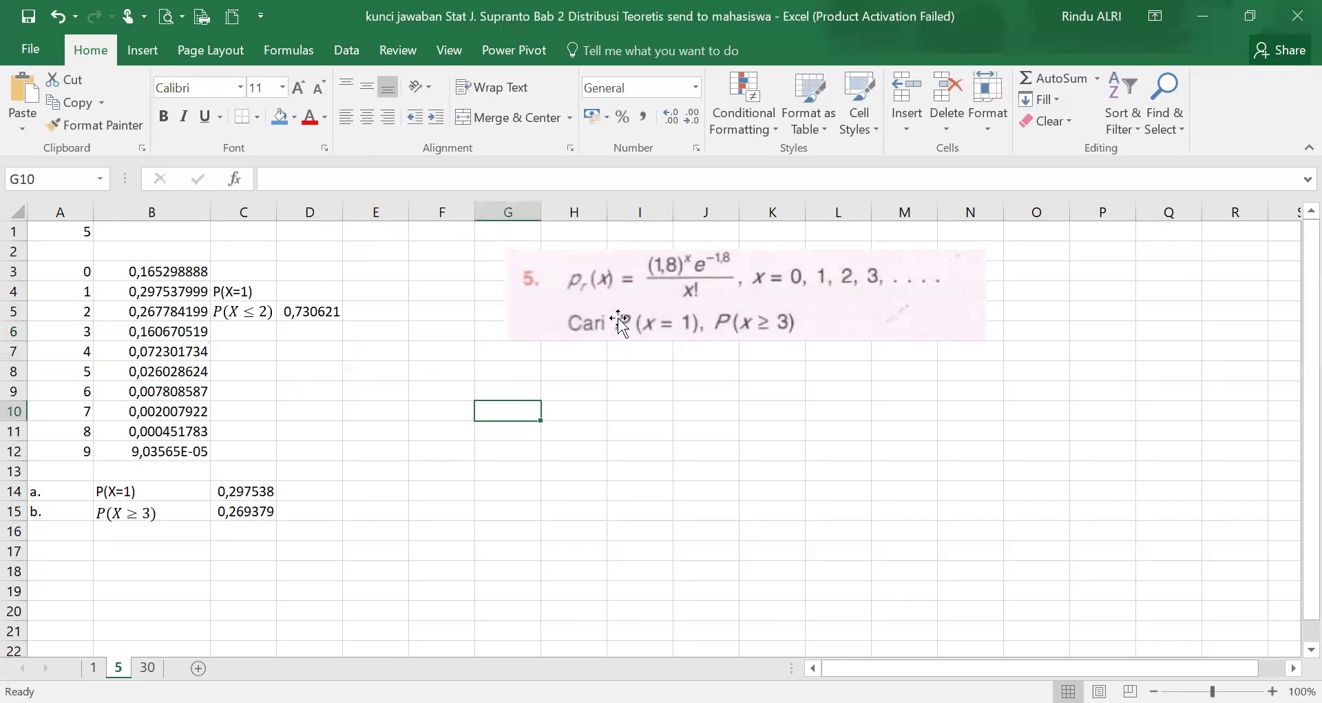
click(149, 492)
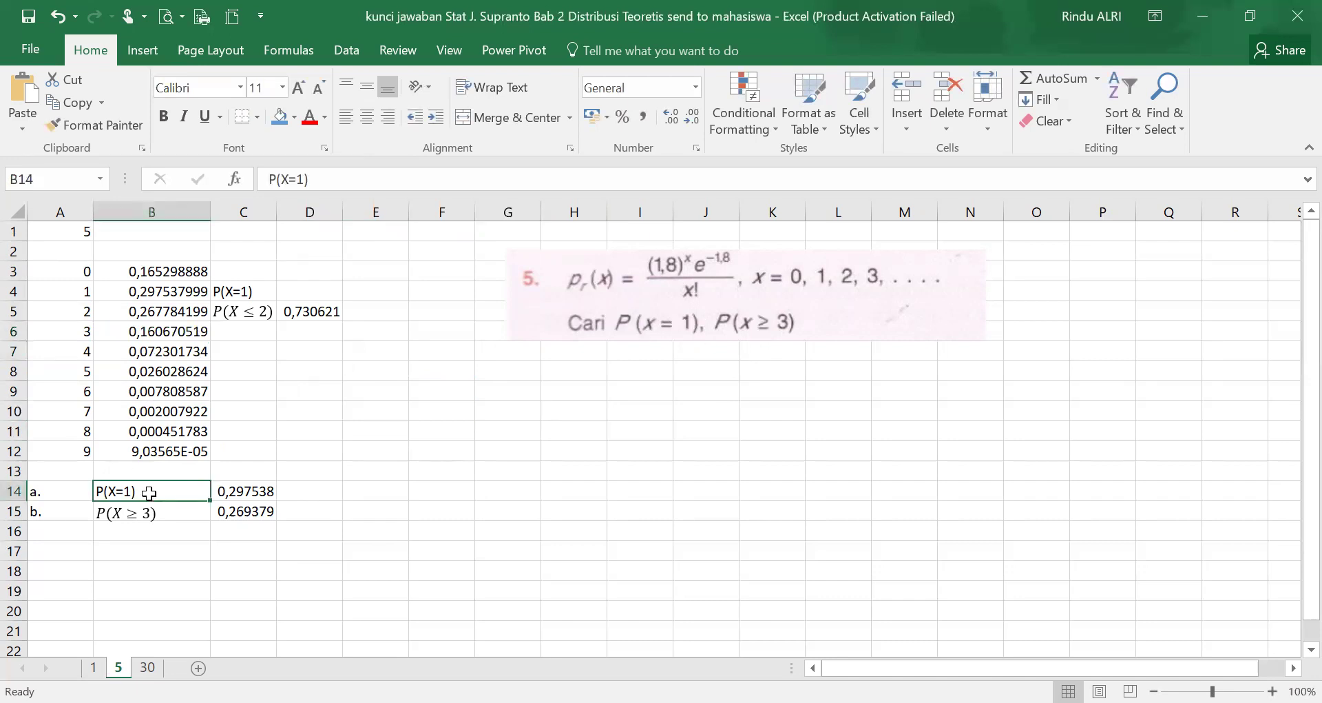
click(244, 493)
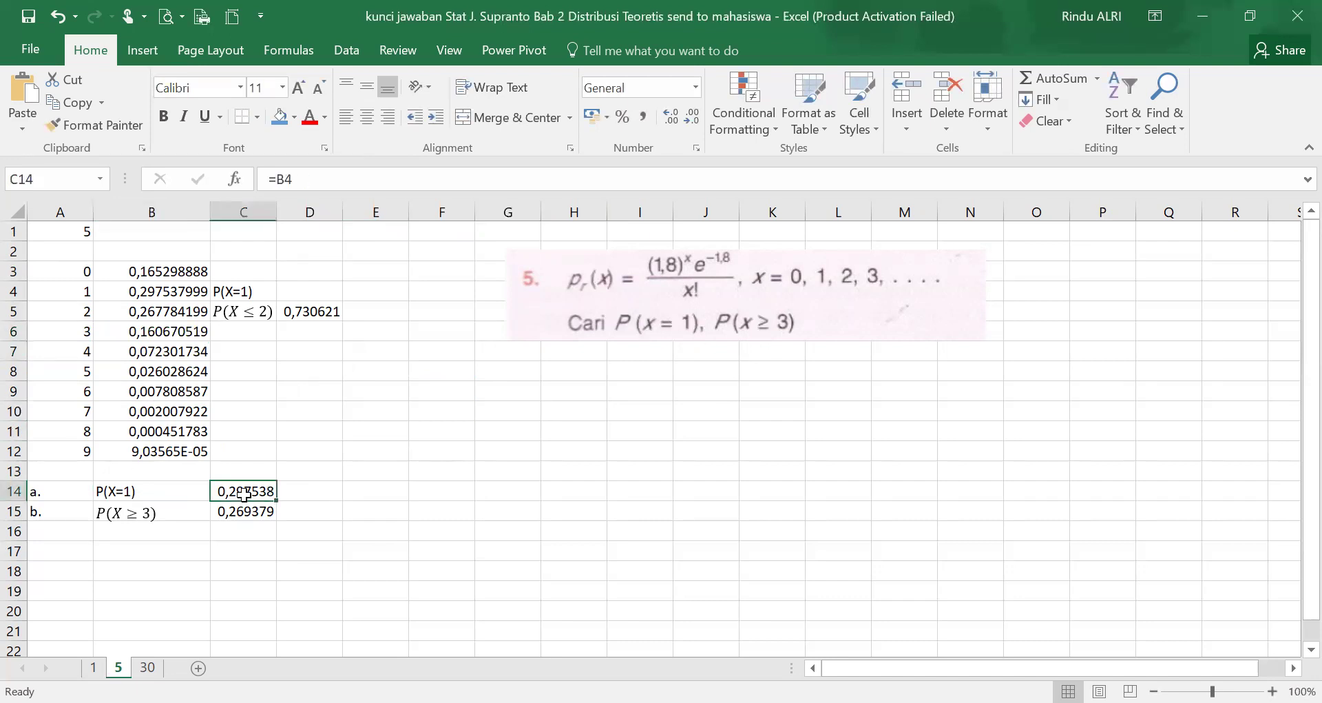
click(165, 292)
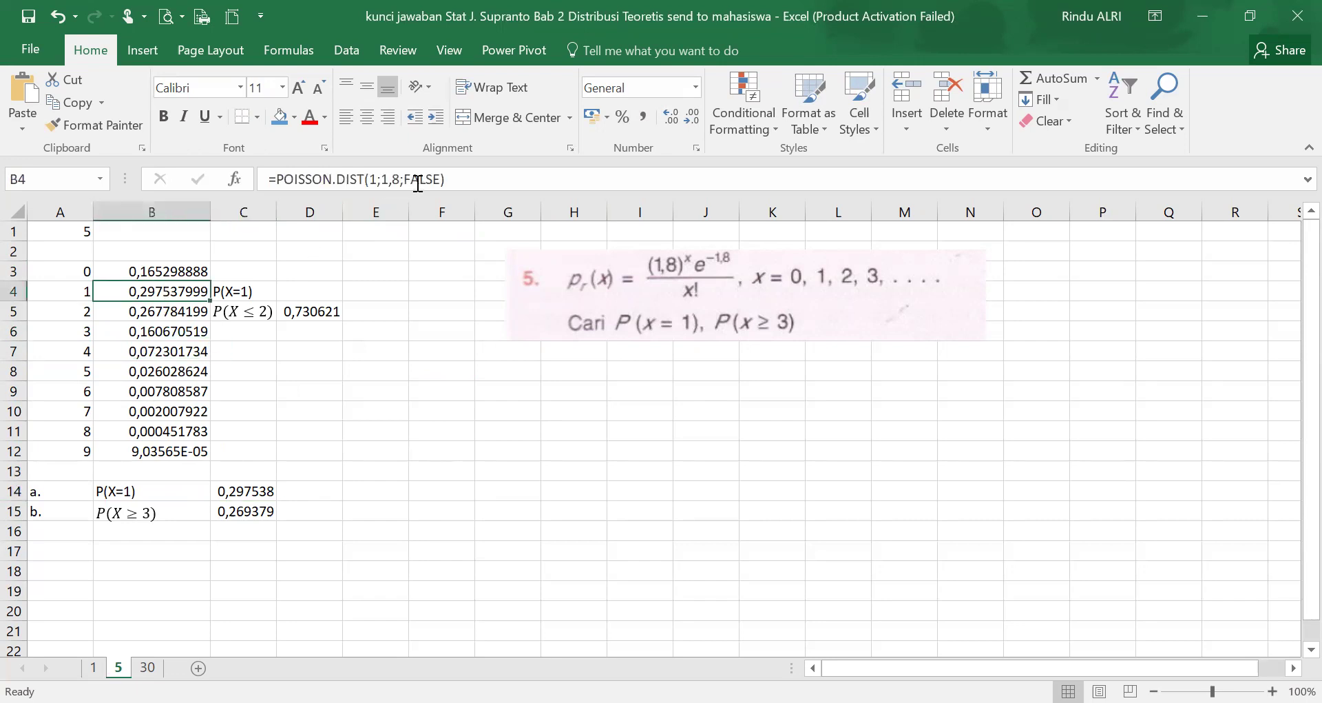
Highlight the x = 1 probability and its P(X=1) label, cells B4:C4, with a yellow fill.
drag(248, 290, 172, 290)
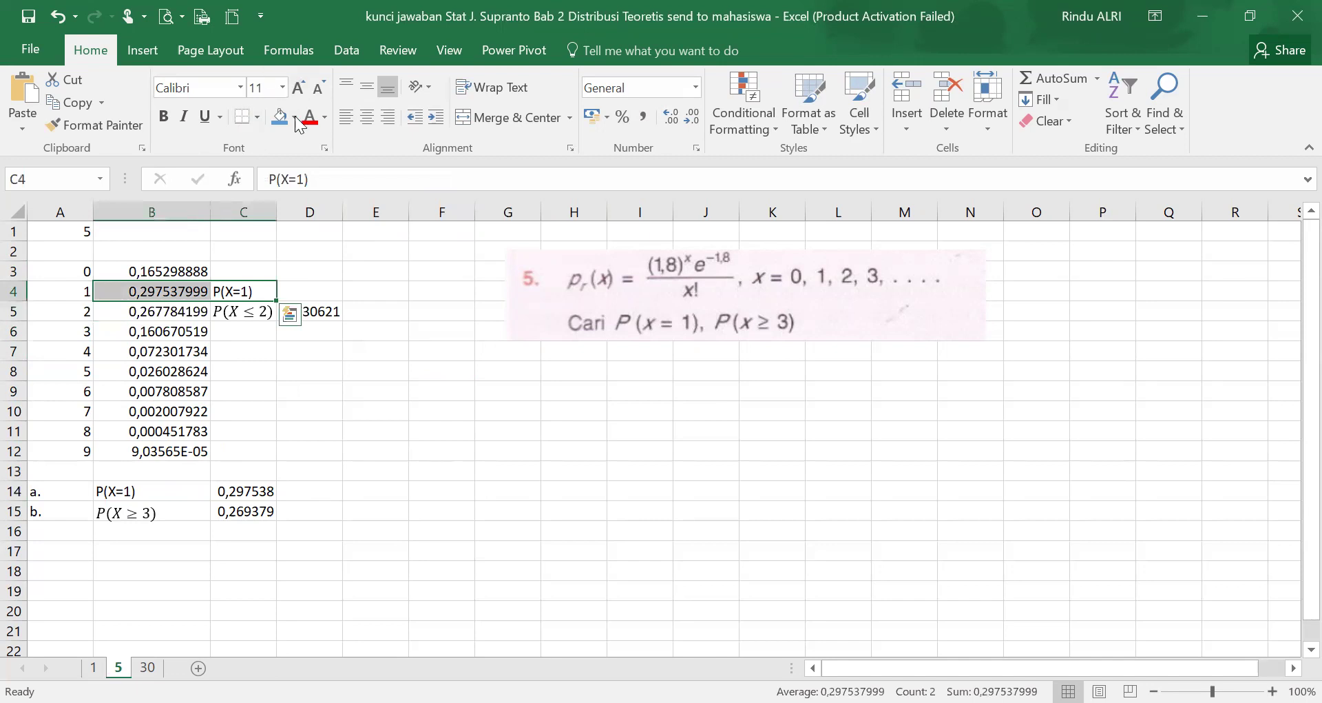
click(294, 117)
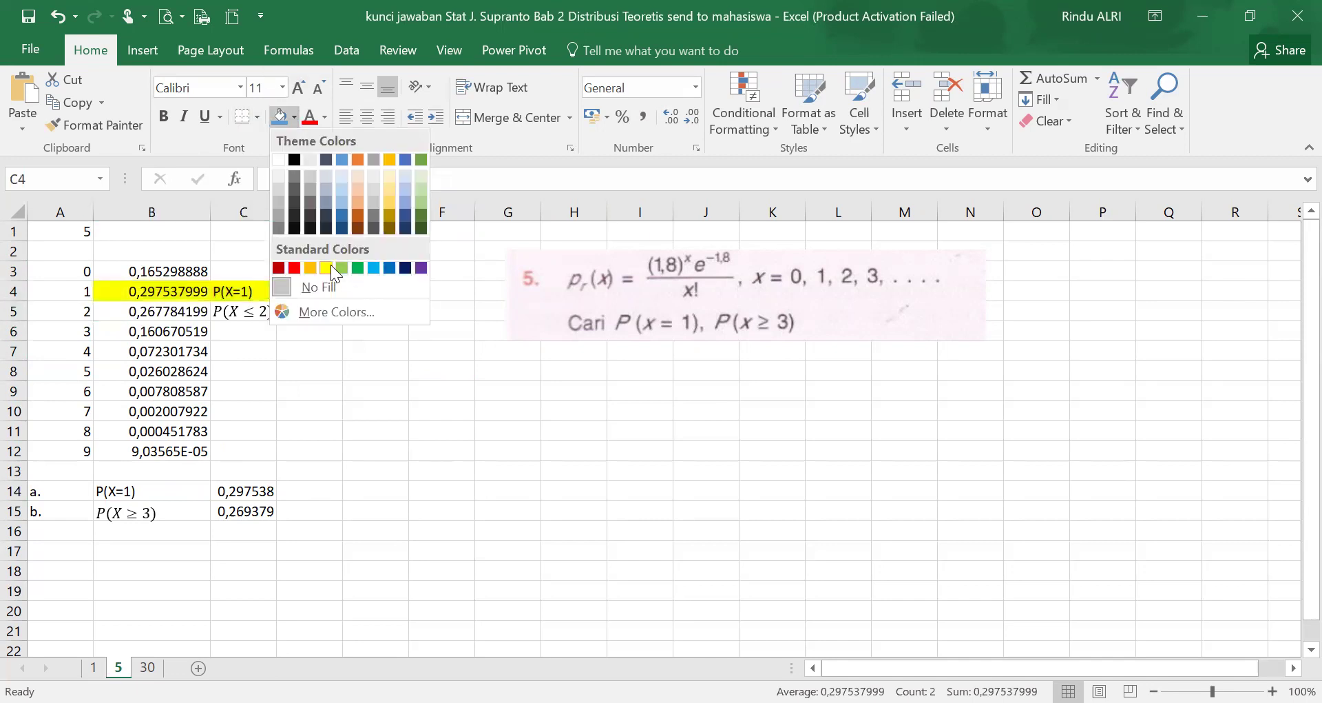
click(331, 267)
click(376, 451)
click(166, 291)
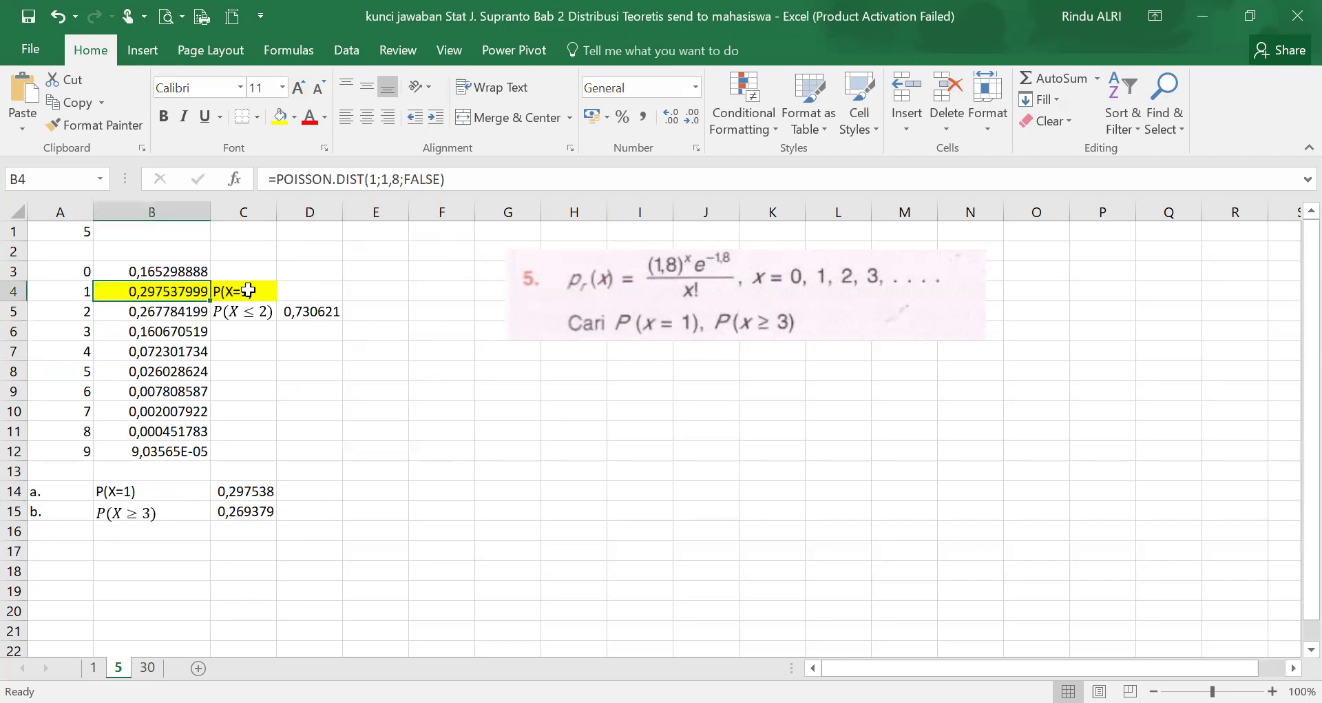
click(656, 489)
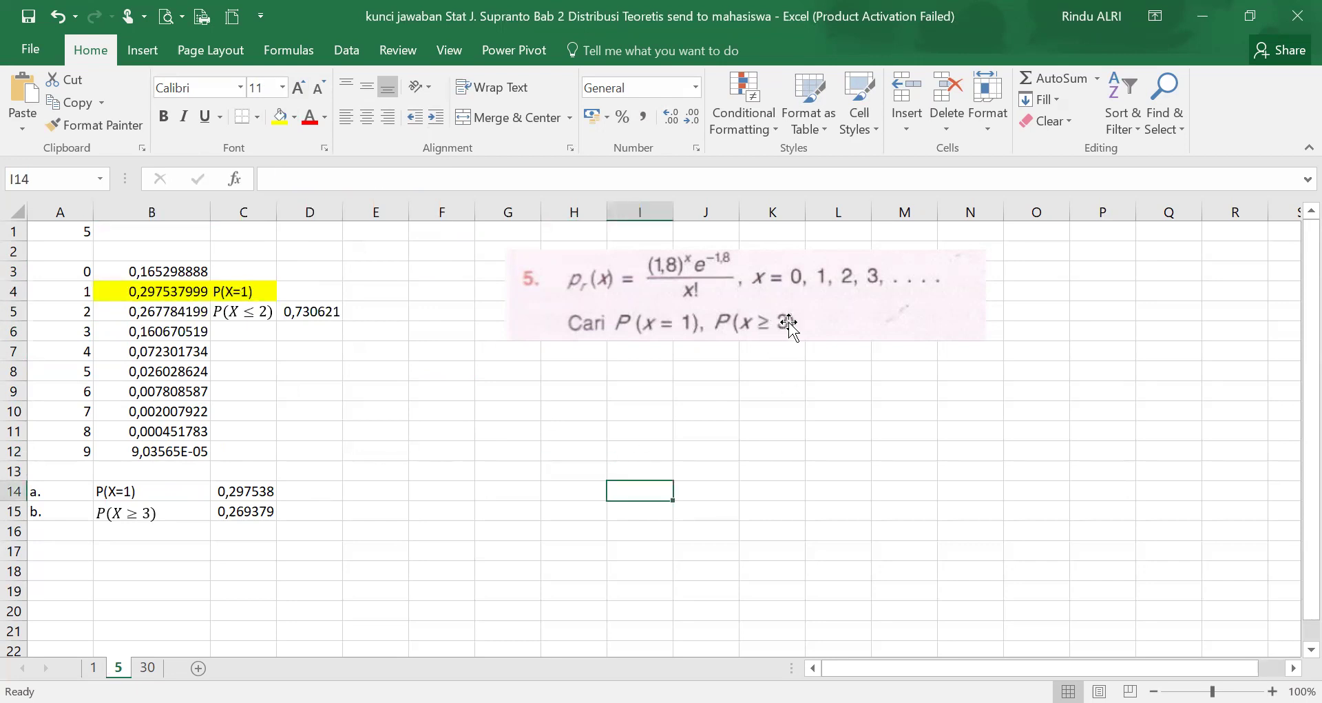
Highlight the Poisson probabilities for x = 3 to 9, cells B6:B12, with a light green fill.
click(134, 335)
drag(133, 334, 148, 451)
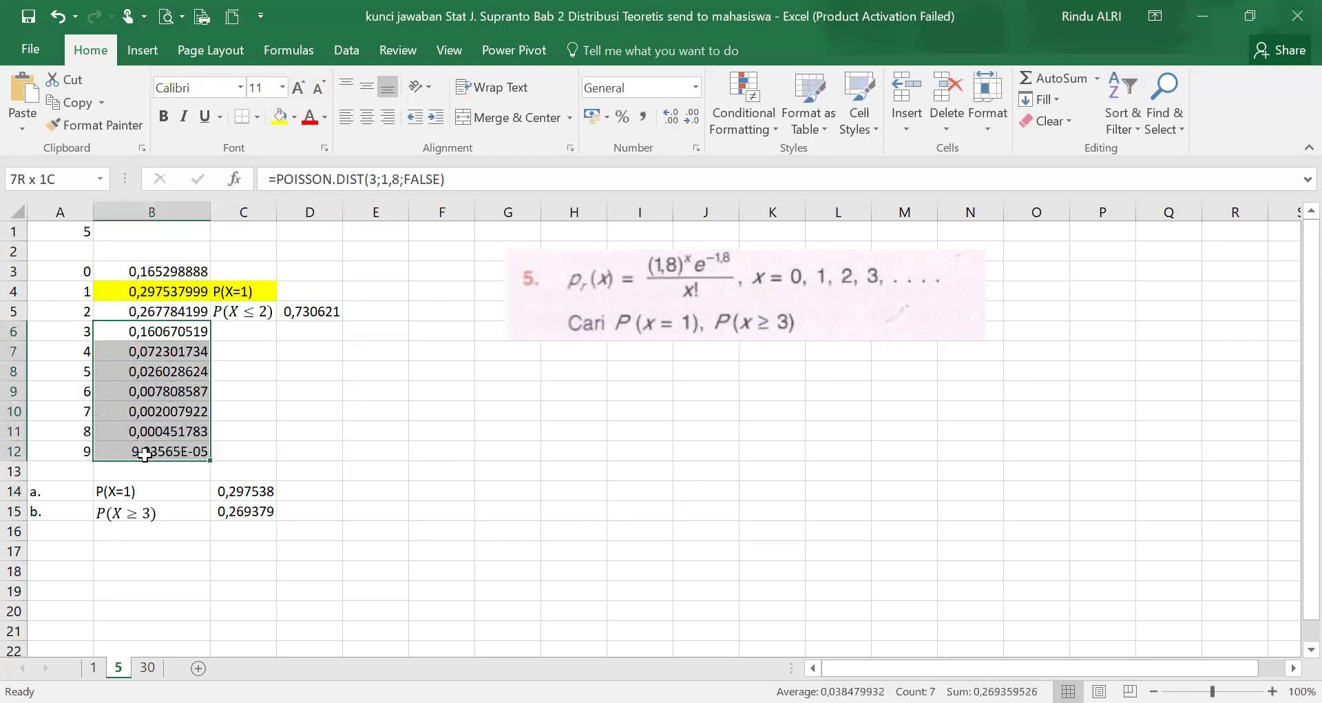
click(296, 121)
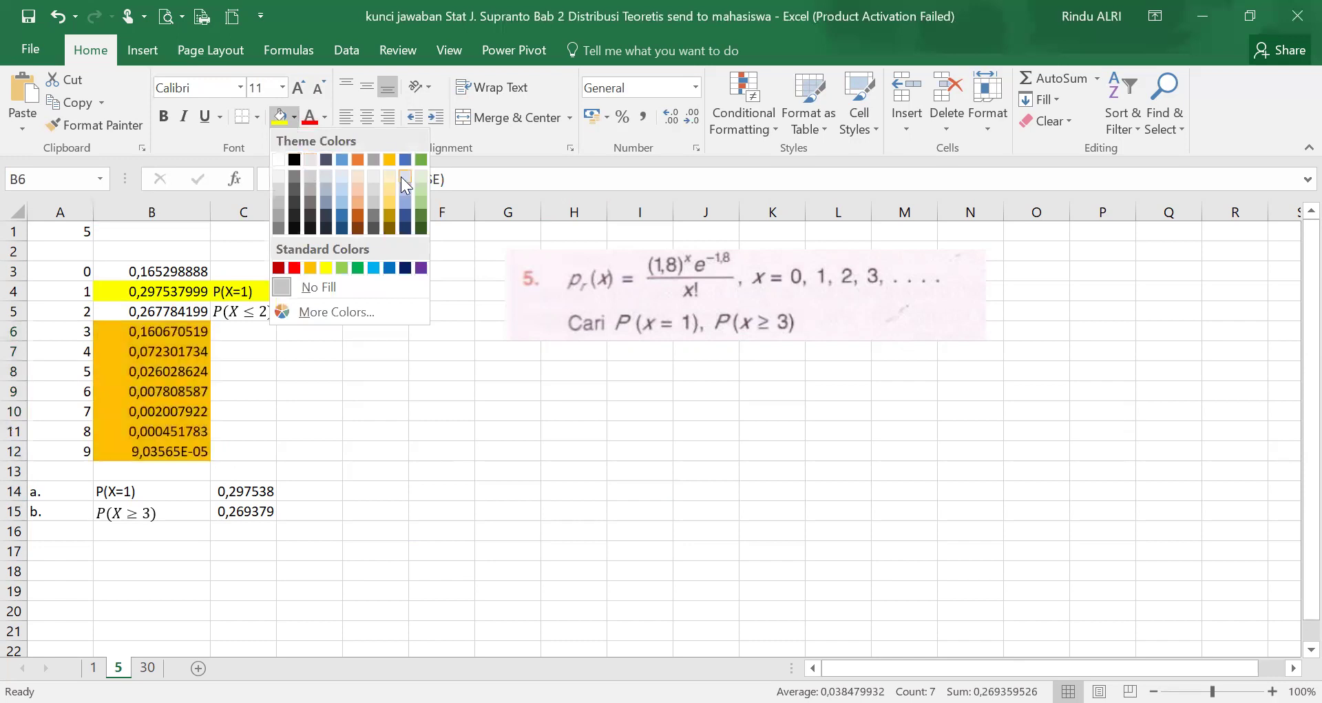
click(418, 186)
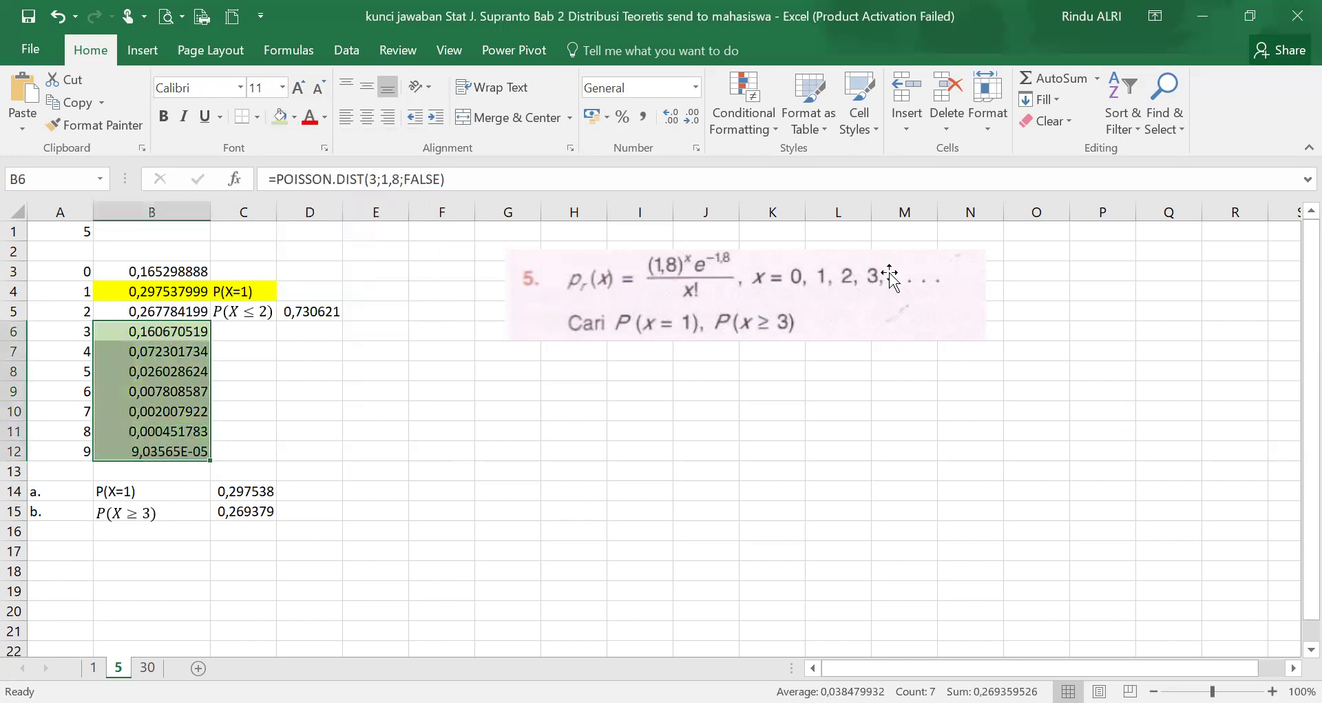
click(540, 463)
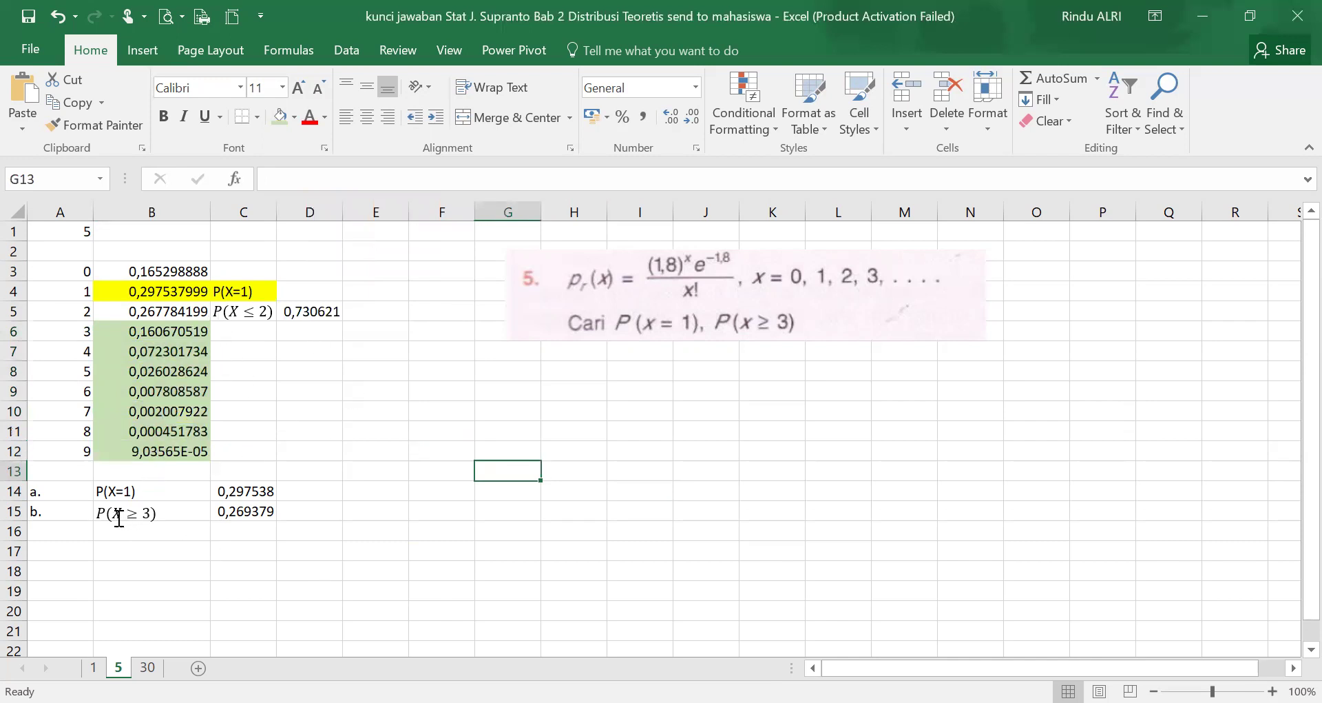
Enter 1 in B13 below the Poisson probabilities.
click(149, 466)
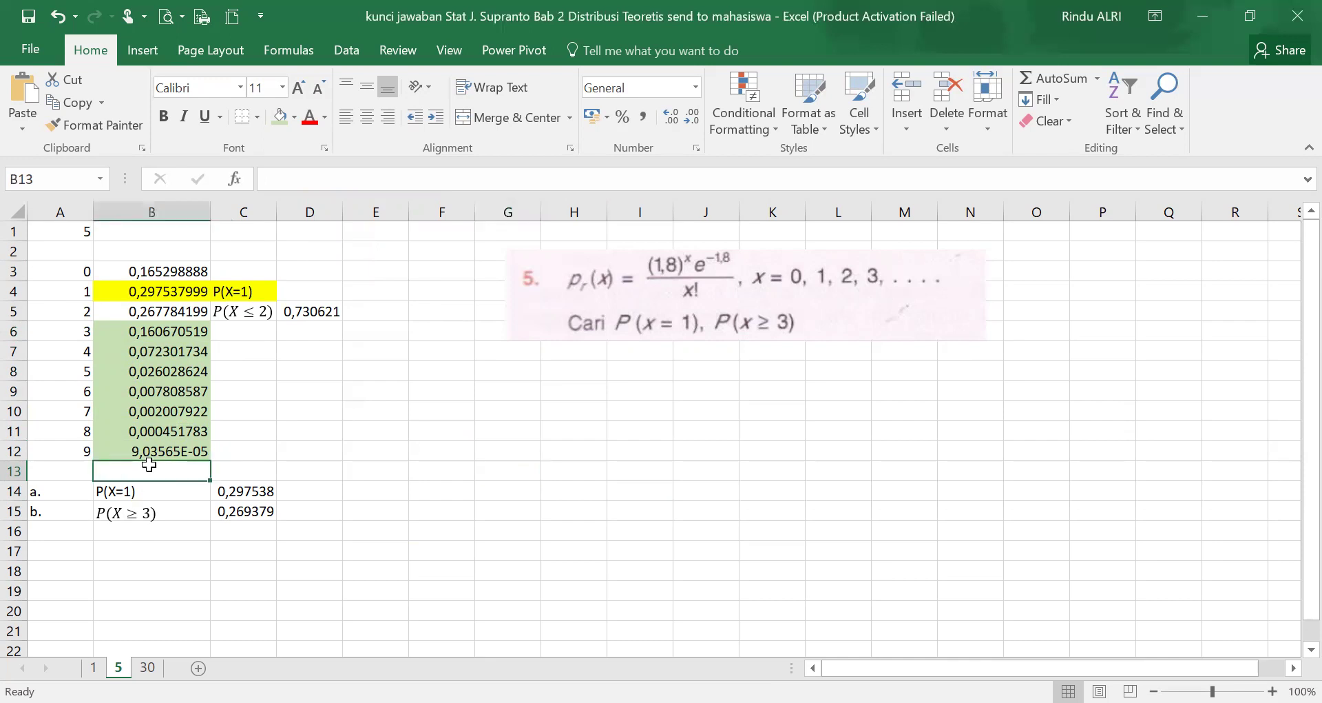
text(1)
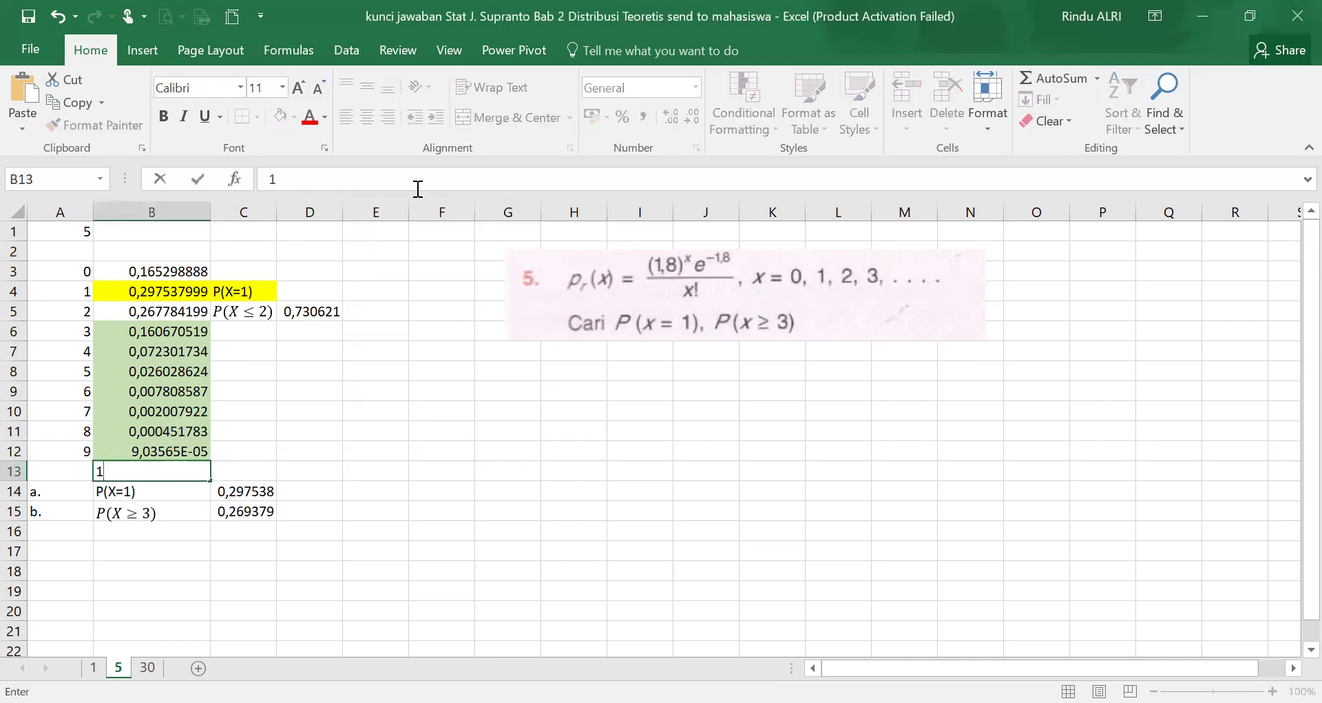
click(441, 413)
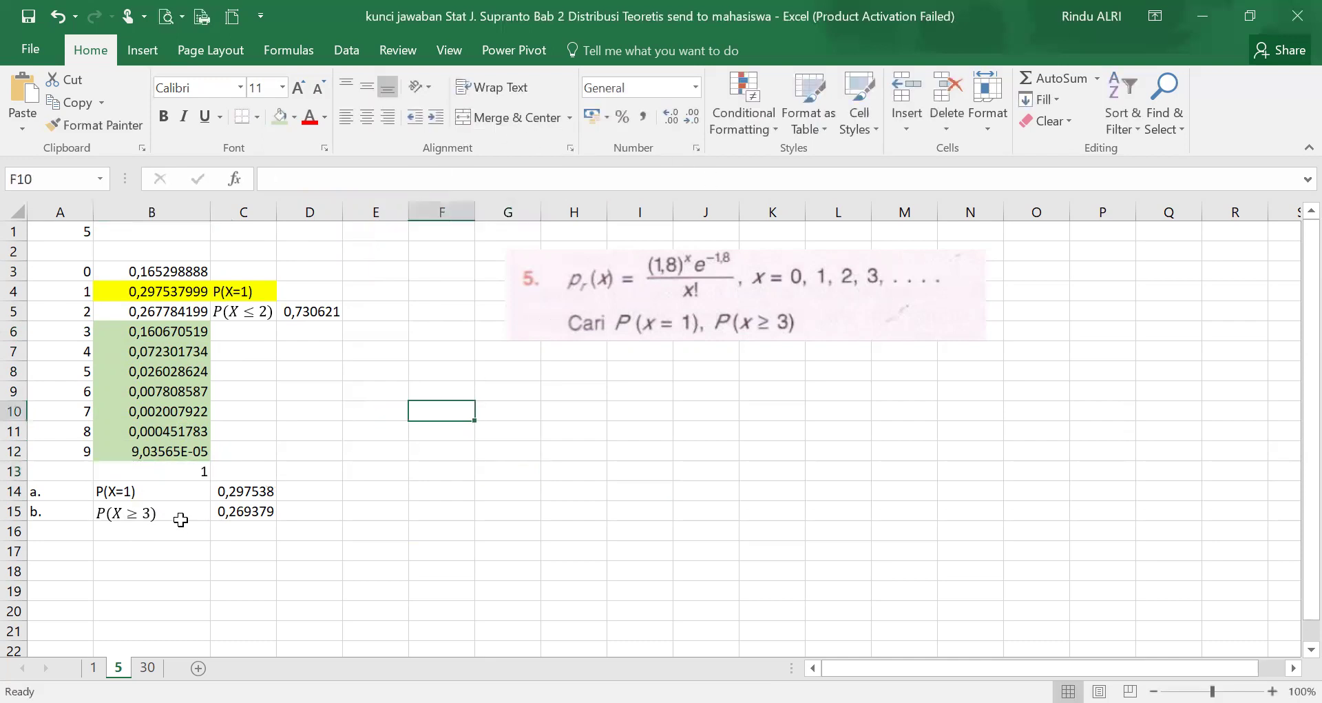
Write the complement expression 1-P(X<=2) as text in B16 below the P(X ≥ 3) label.
click(185, 532)
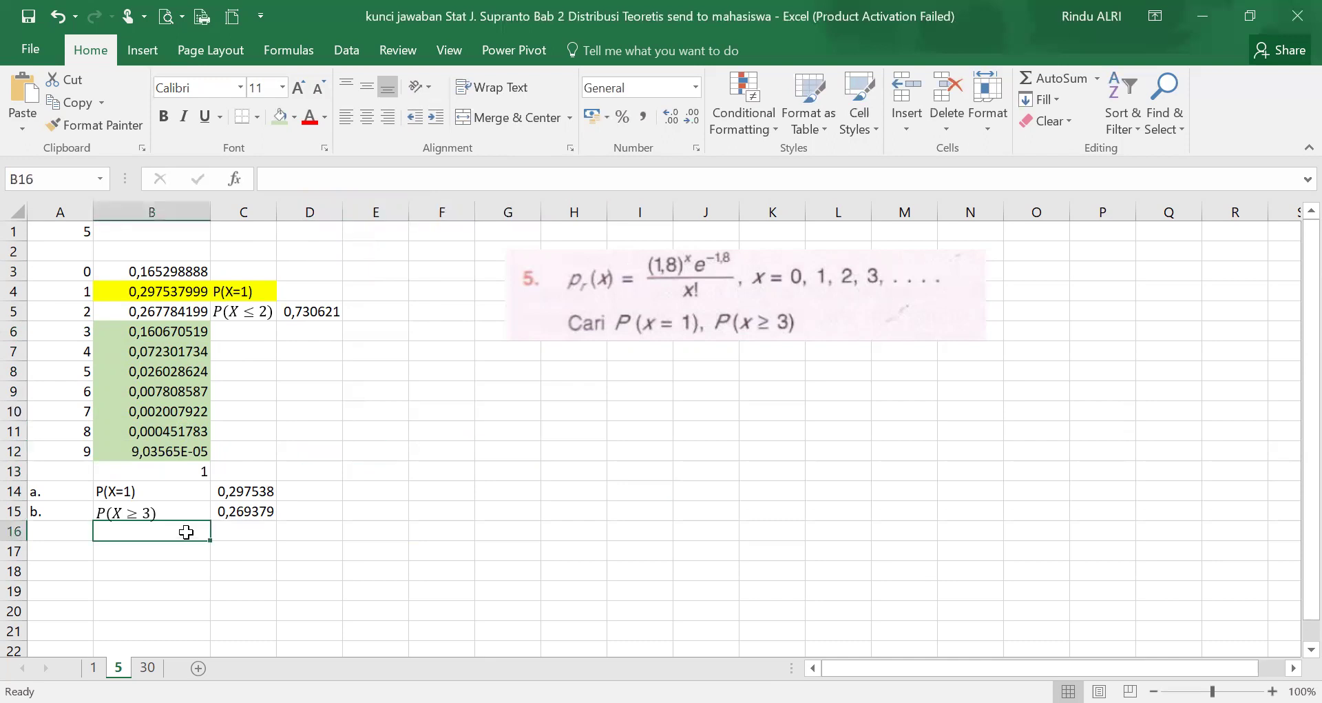
text(1-)
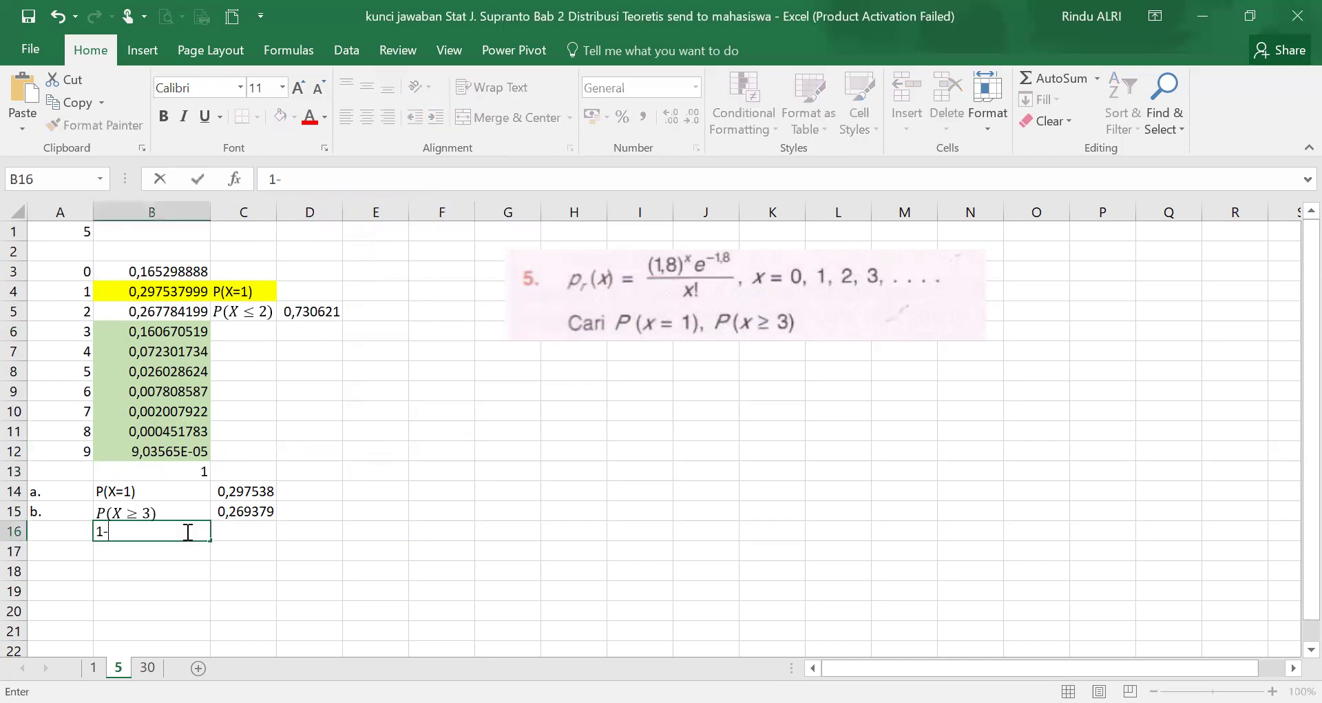
text(P(X<=2)
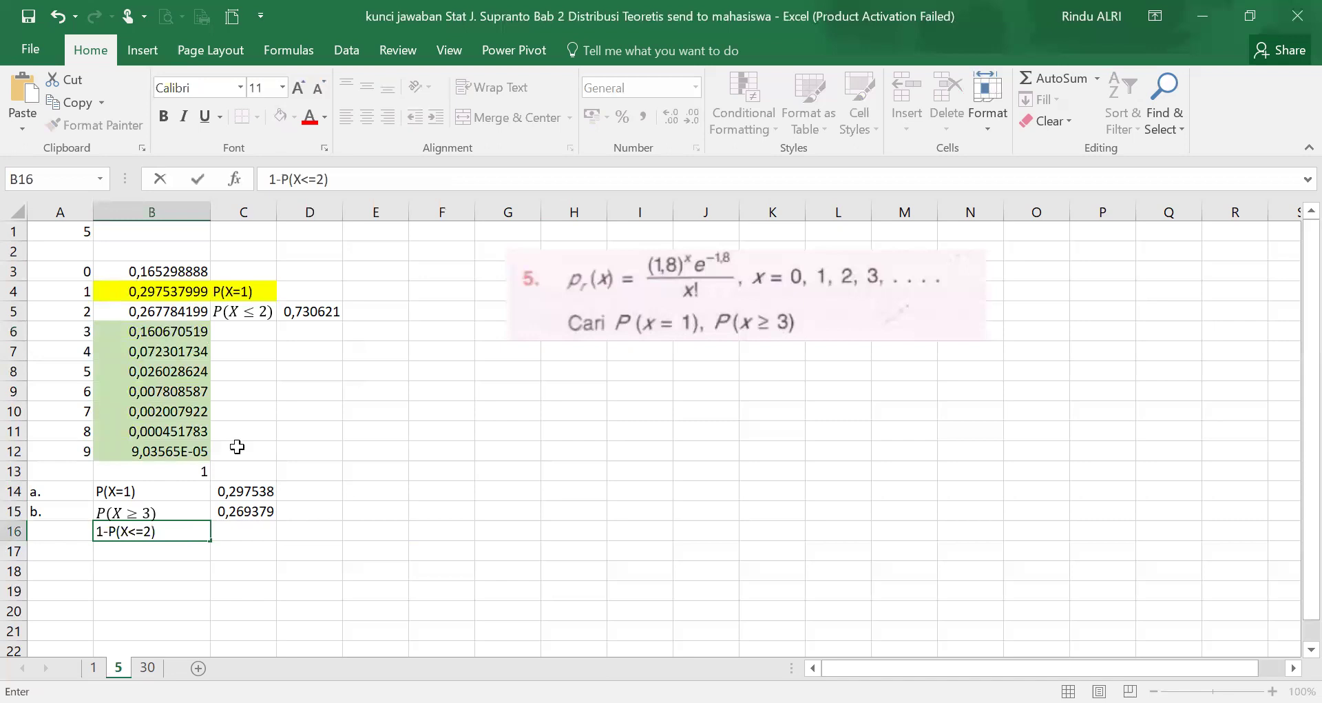
click(288, 313)
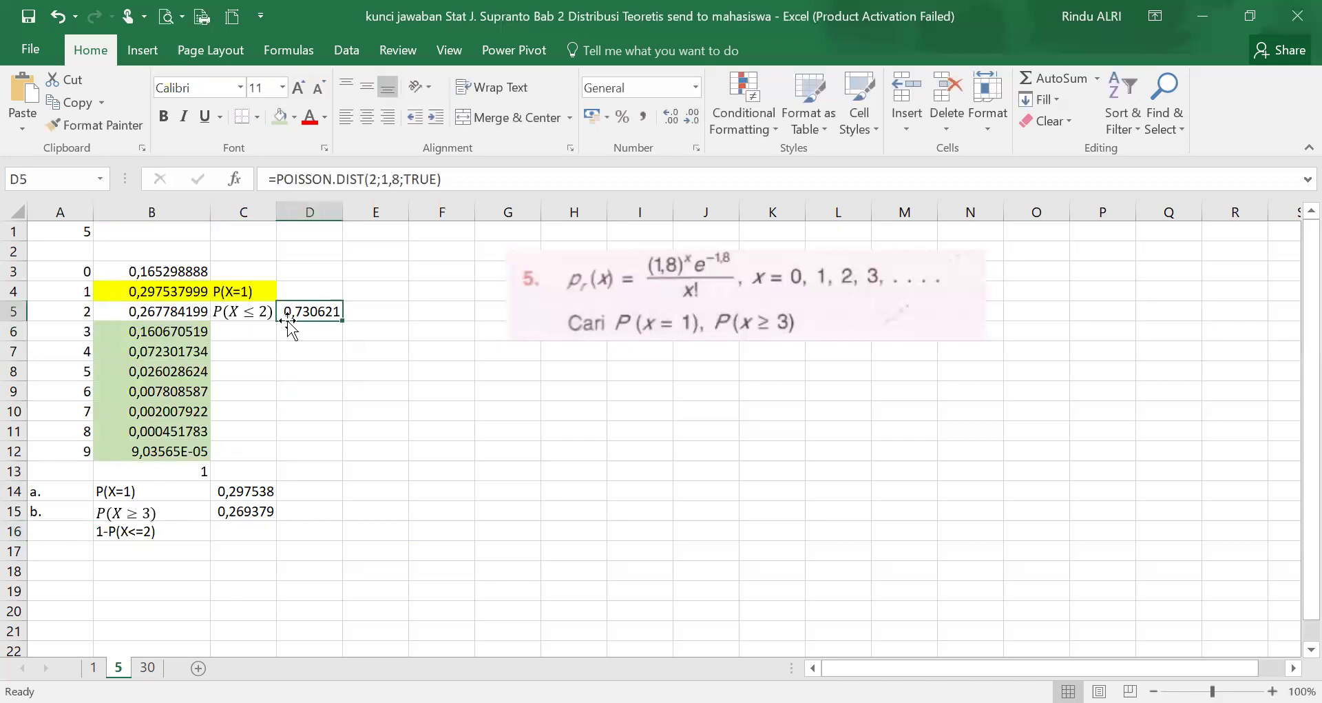
click(407, 179)
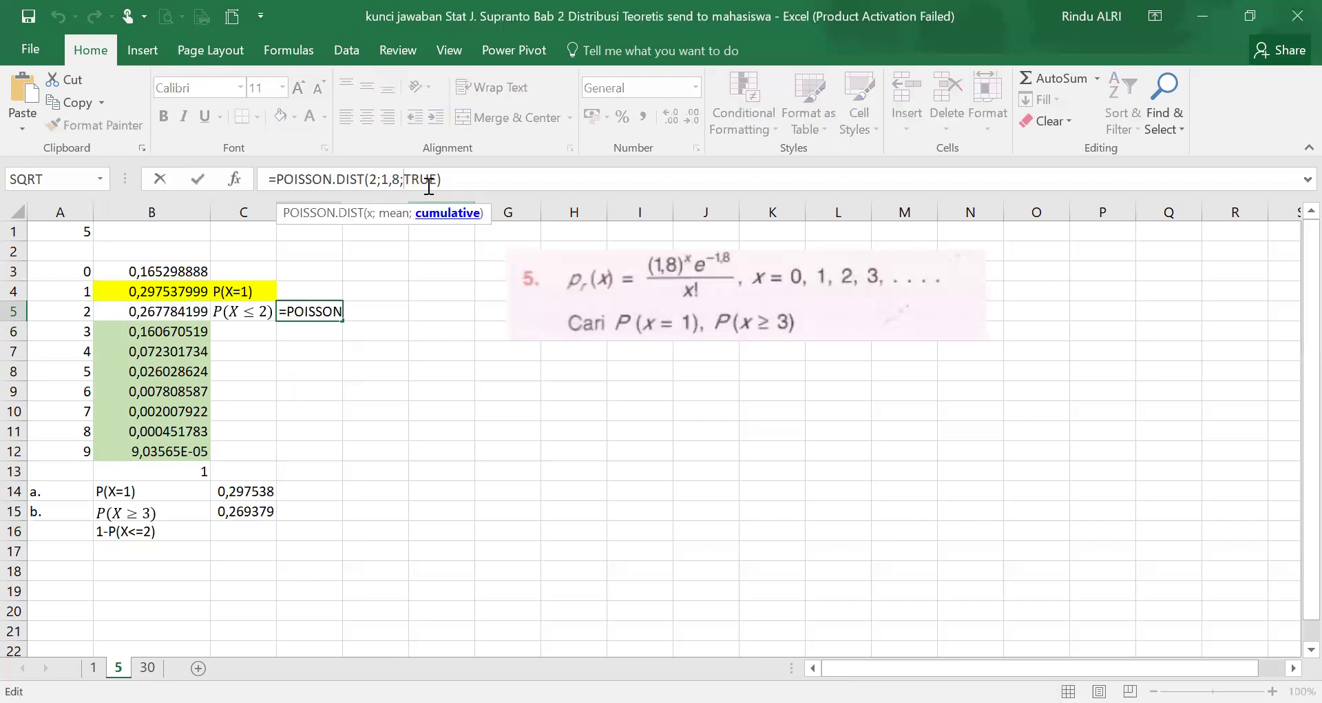
click(357, 318)
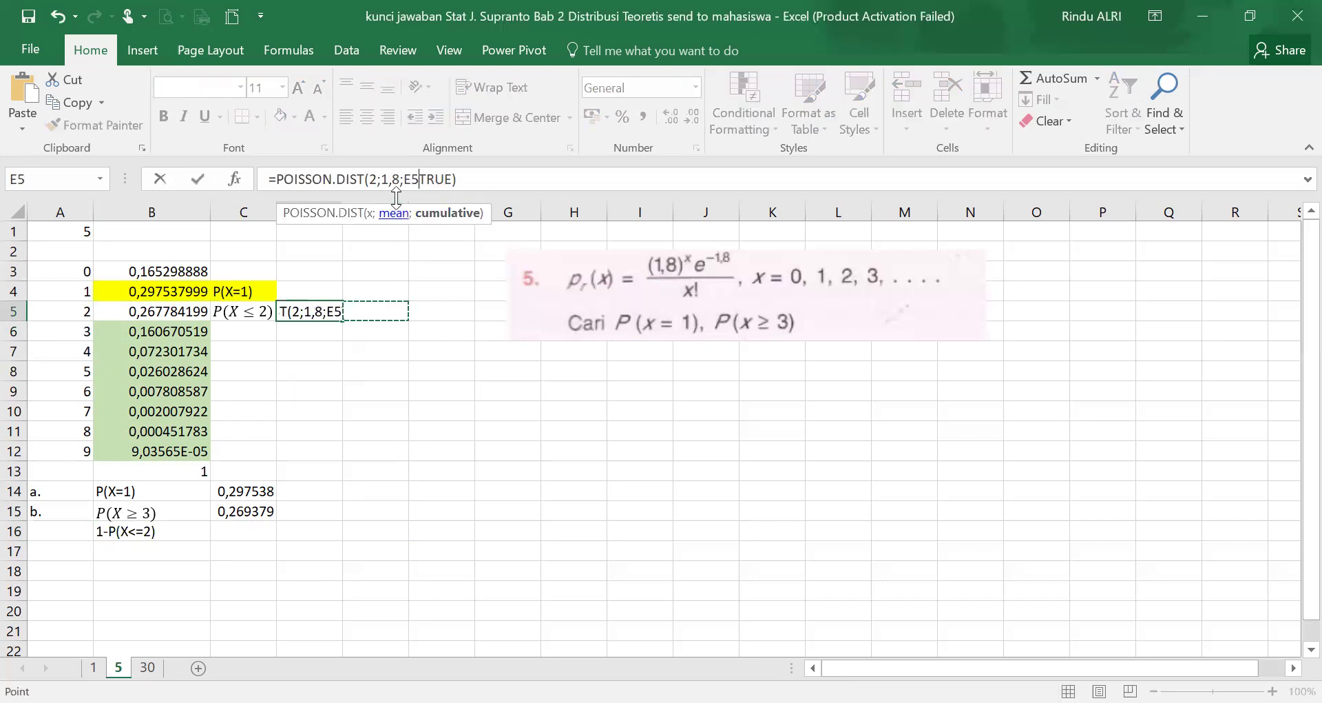
key(BackSpace)
key(BackSpace)
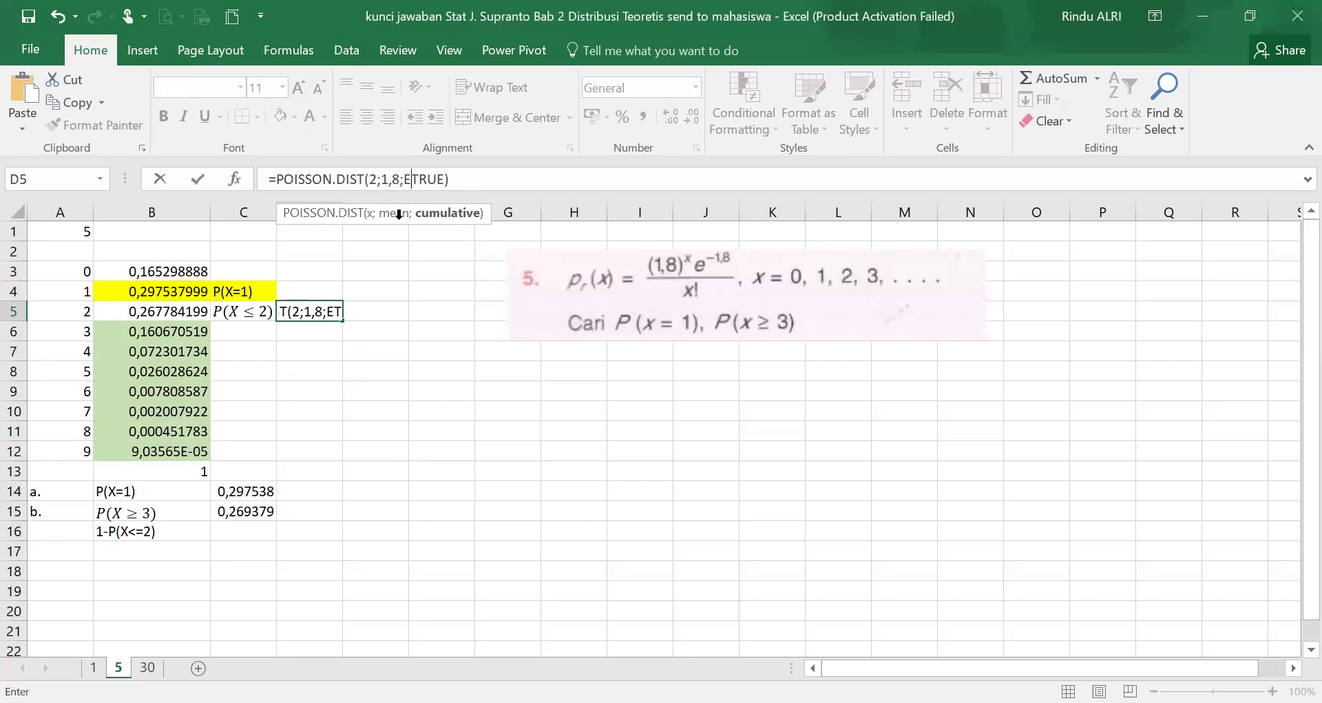
key(Return)
Calculate the complement probability in C16, beside the 1-P(X<=2) label, with the formula =1-D5.
click(242, 529)
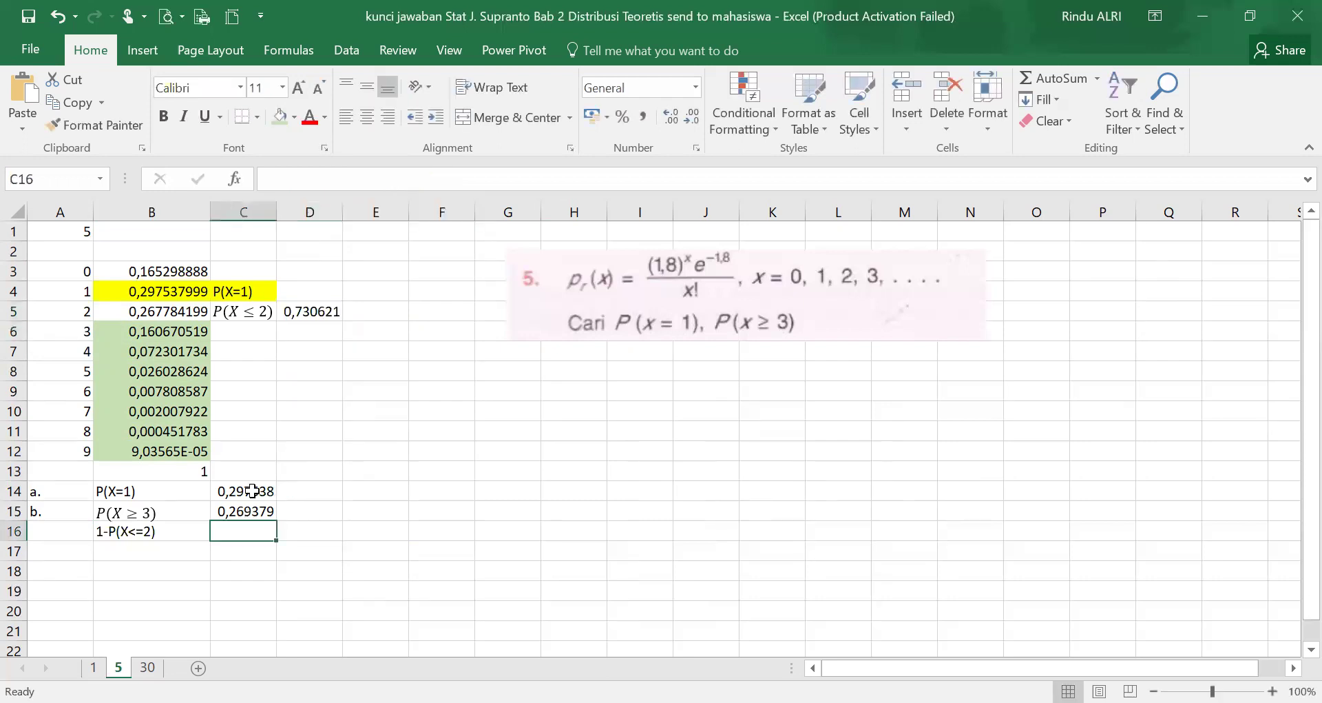
click(250, 511)
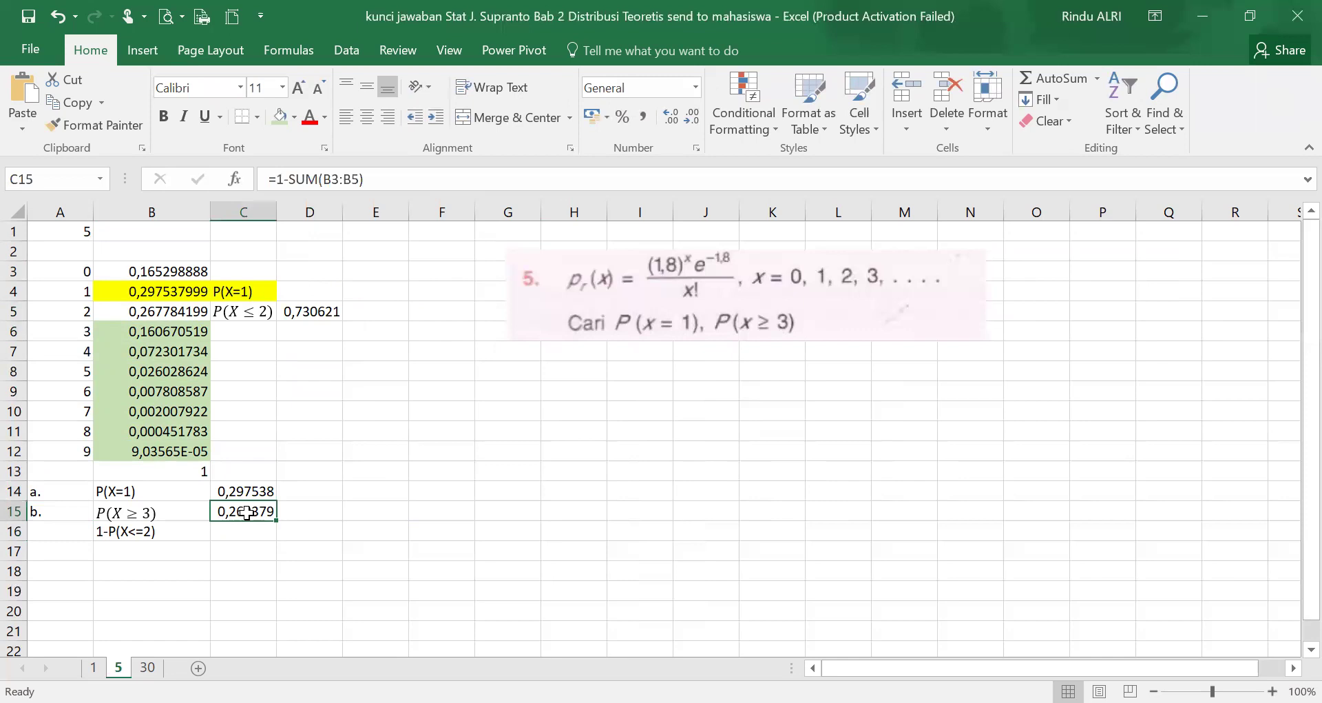
click(347, 514)
click(248, 530)
text(=1-)
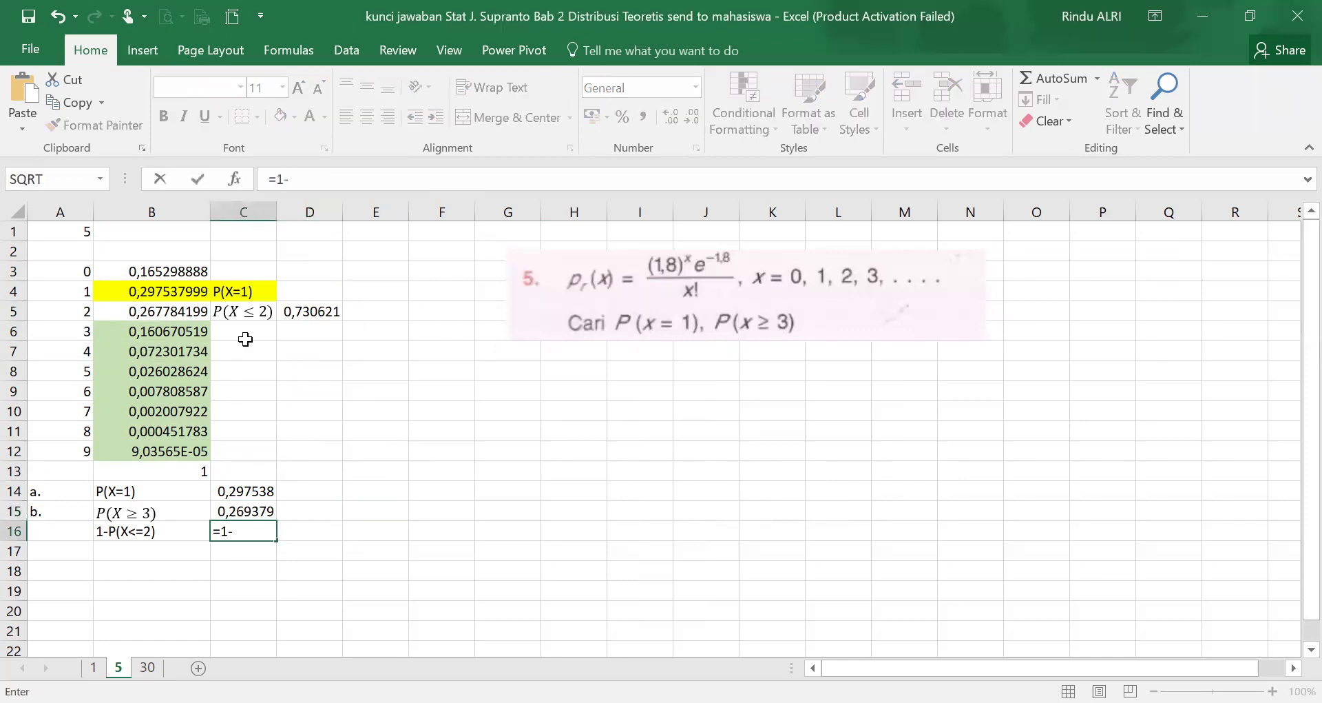
click(326, 313)
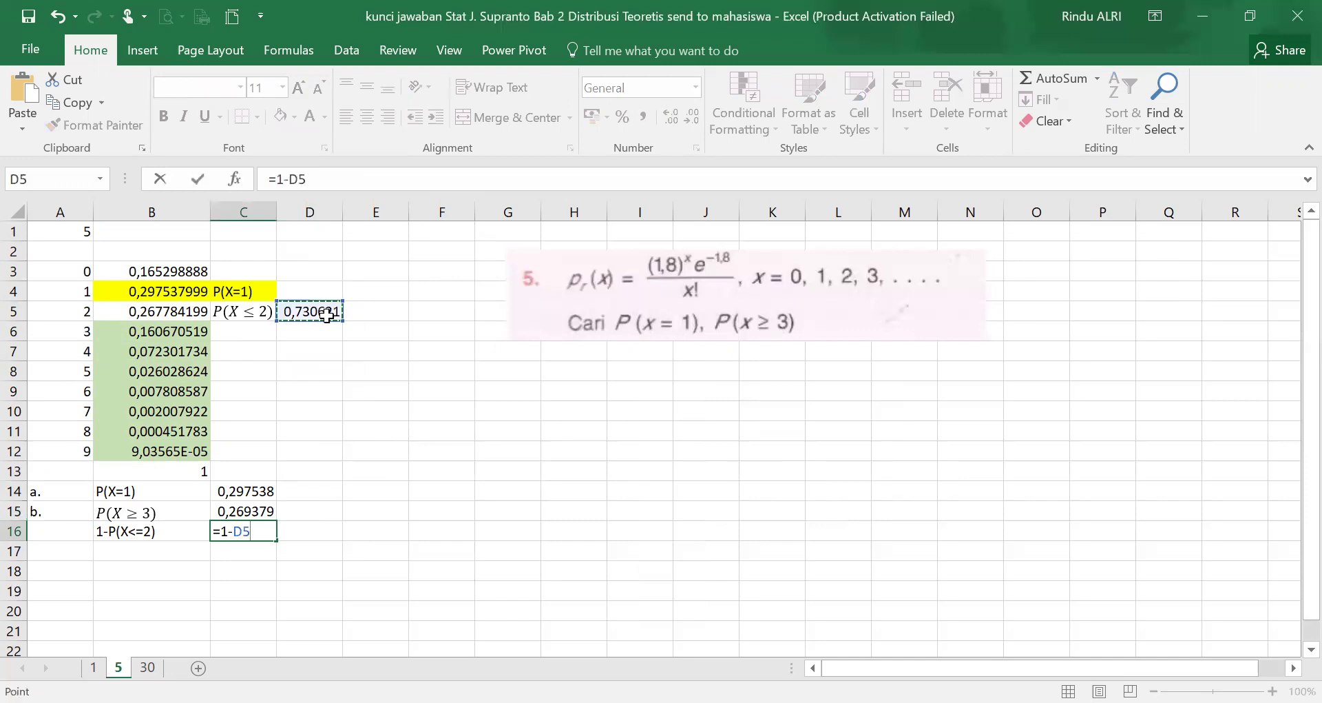
key(Return)
drag(241, 513, 245, 551)
click(628, 474)
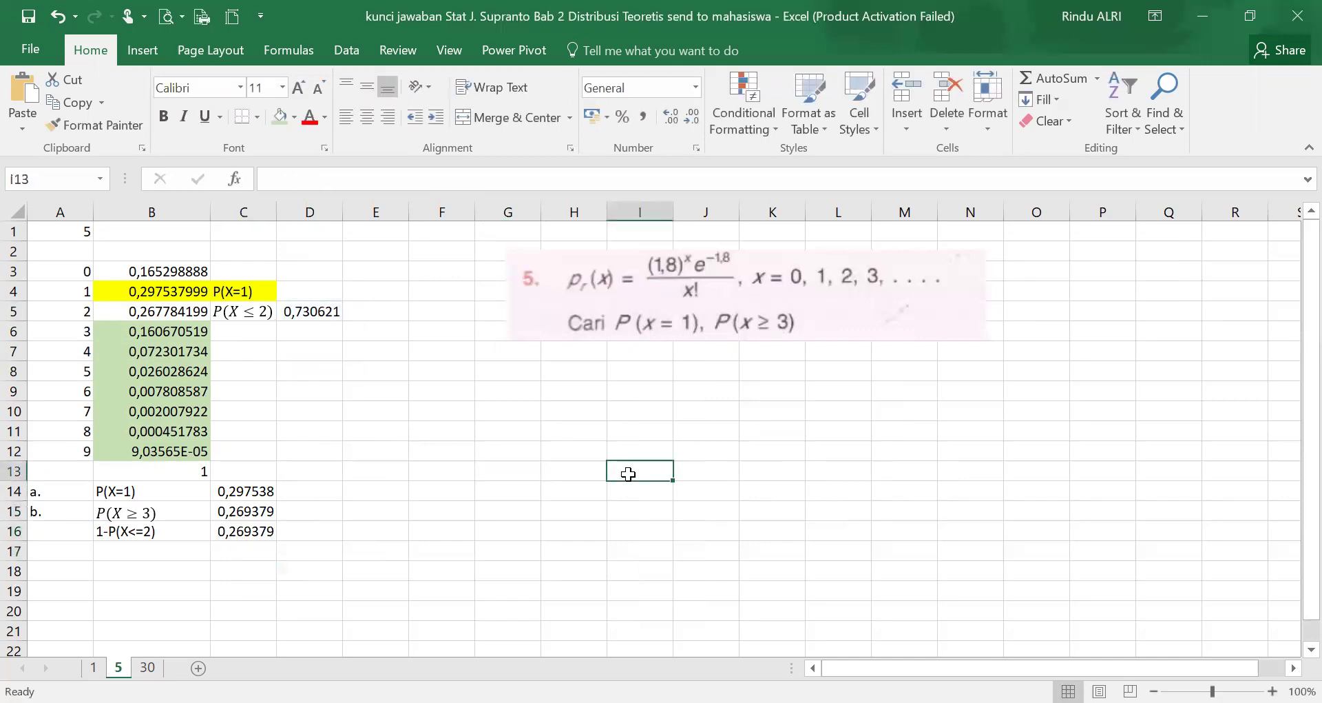